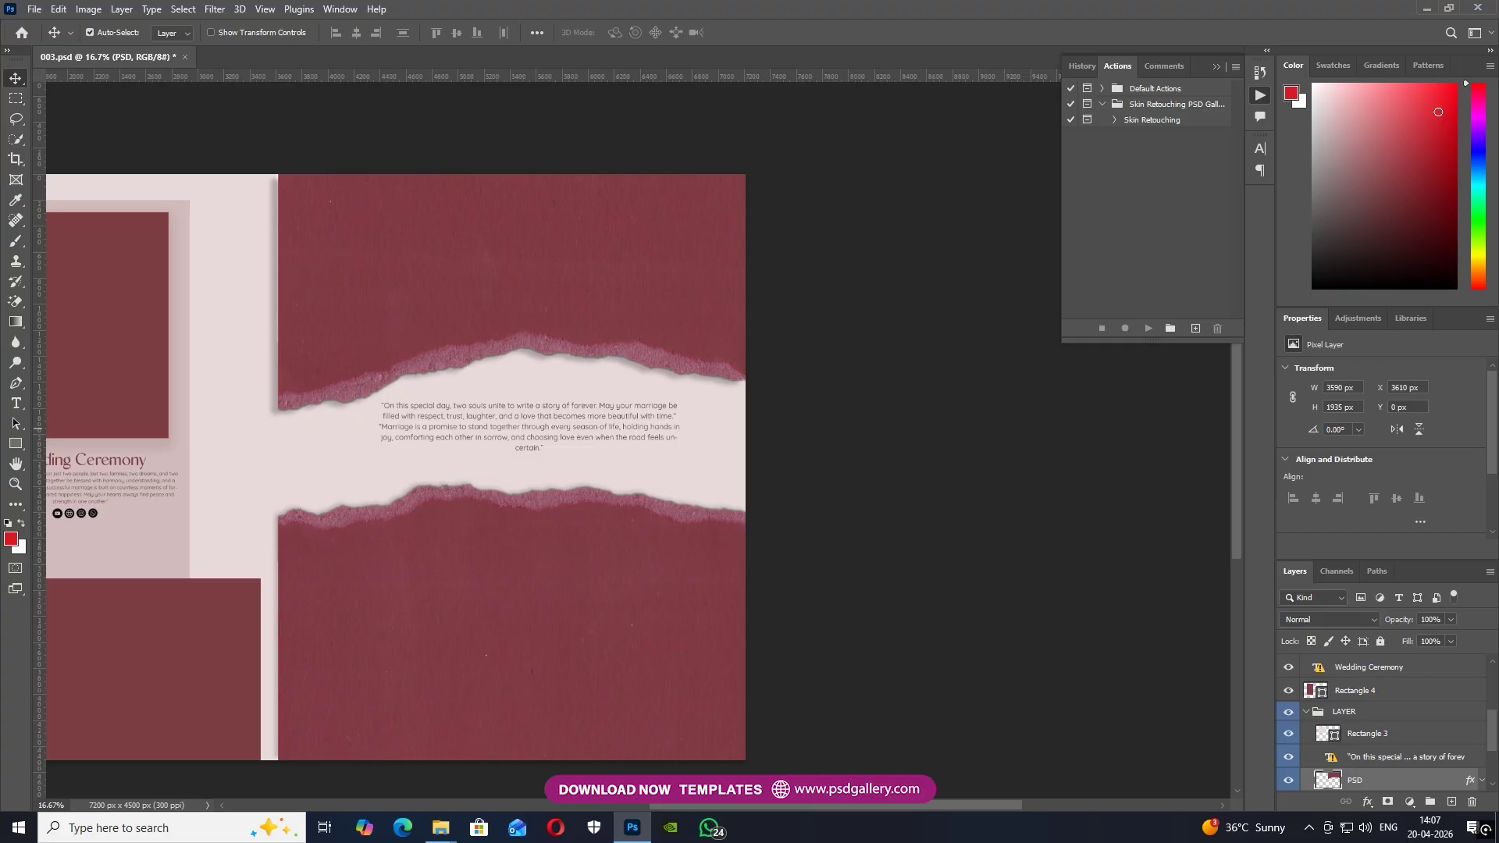
left_click_drag(252, 268, 451, 259)
left_click_drag(368, 312, 501, 217)
key("Delete")
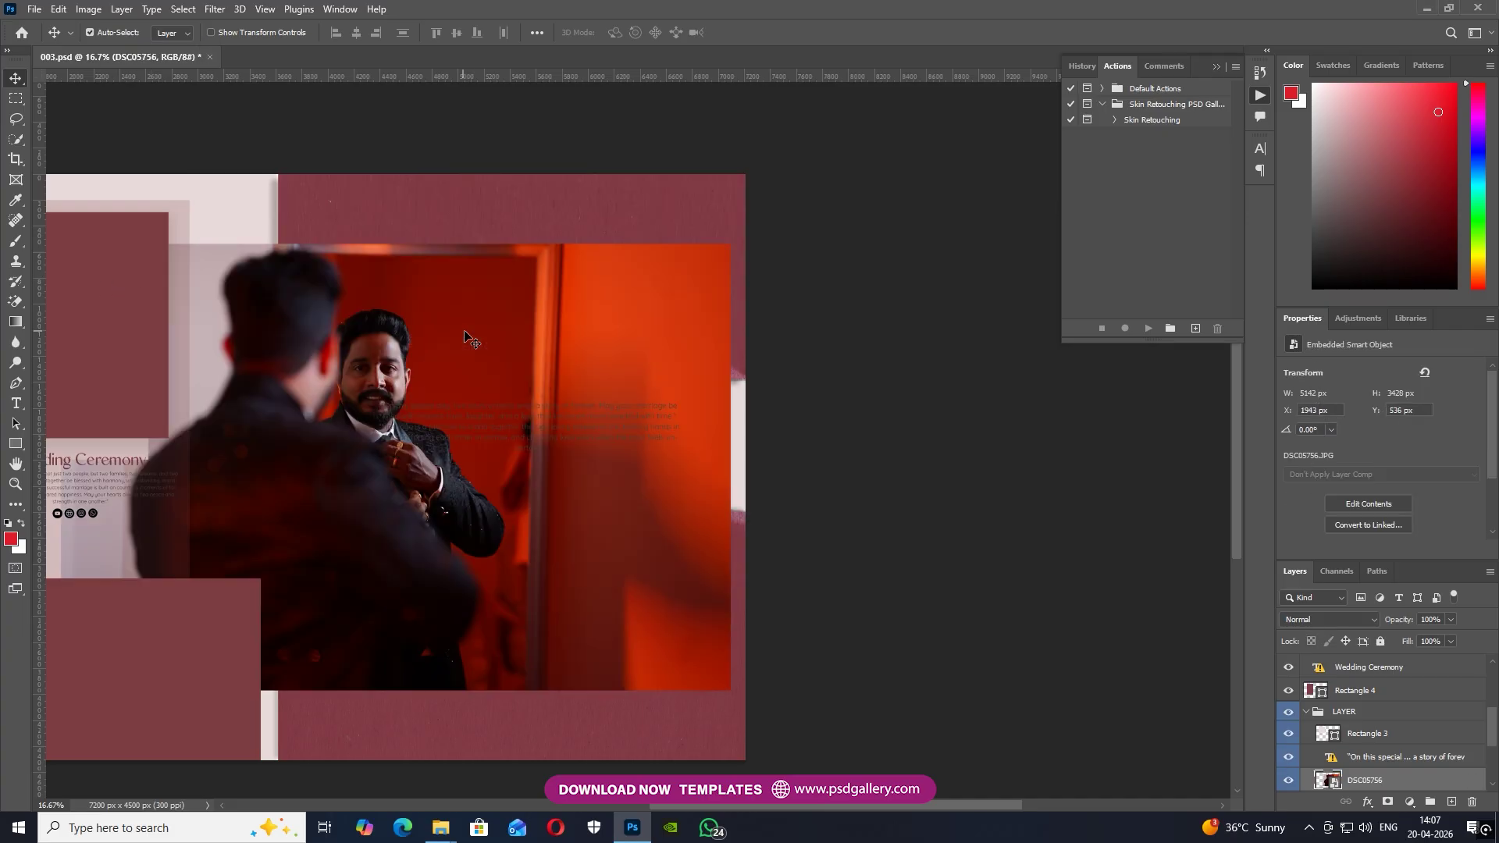
Position the DSC05756 photo over the upper torn-paper area, clip it to the PSD layer and fine-tune its placement.
left_click_drag(352, 382, 480, 270)
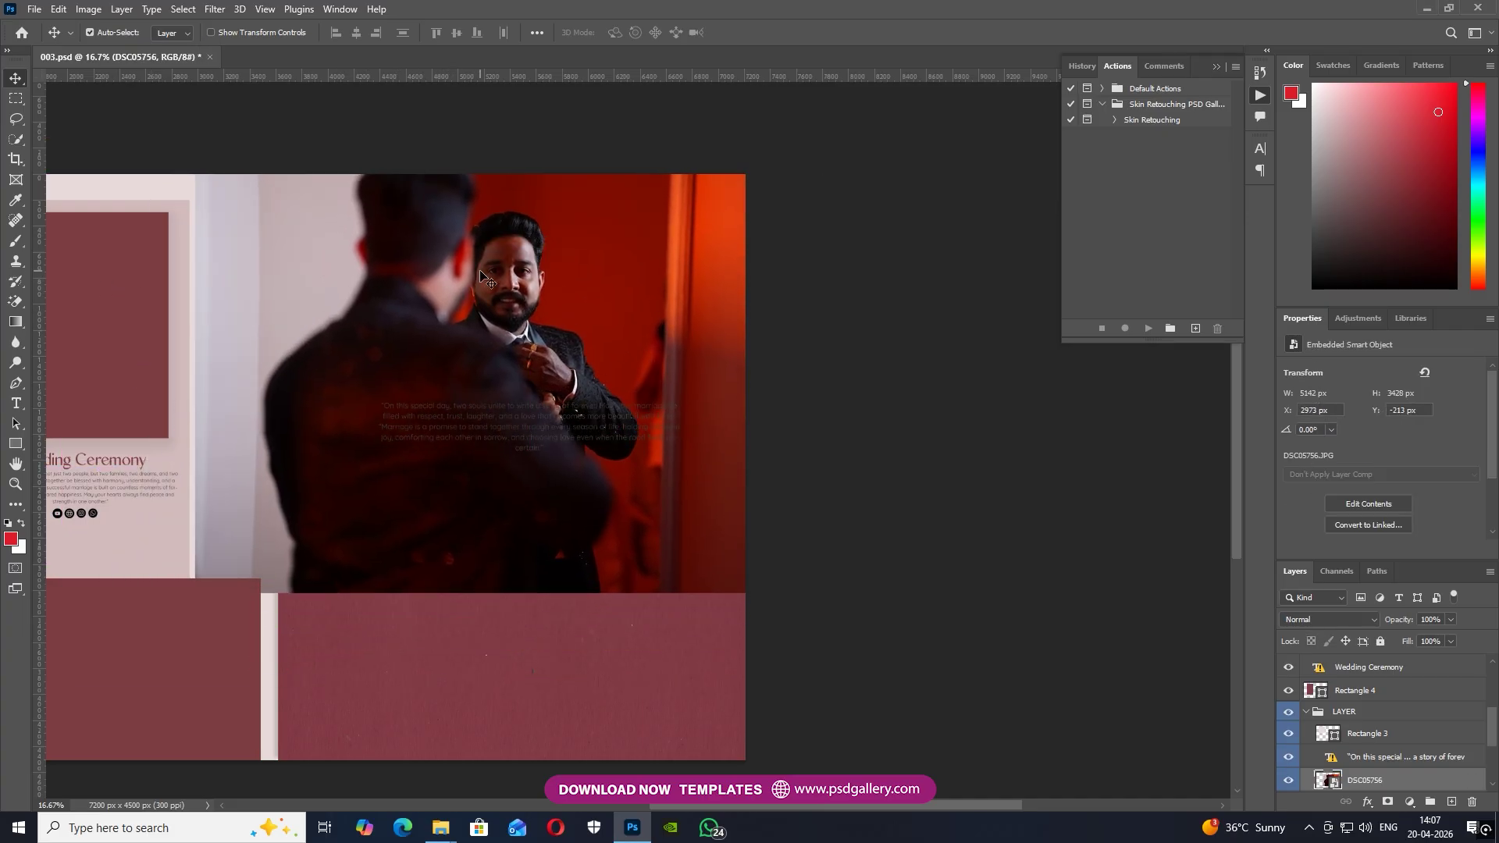
key("ctrl+alt+g")
key("ctrl+t")
mouse_move(477, 318)
left_mouse_down()
mouse_move(510, 336)
mouse_move(525, 322)
mouse_move(489, 325)
left_mouse_up()
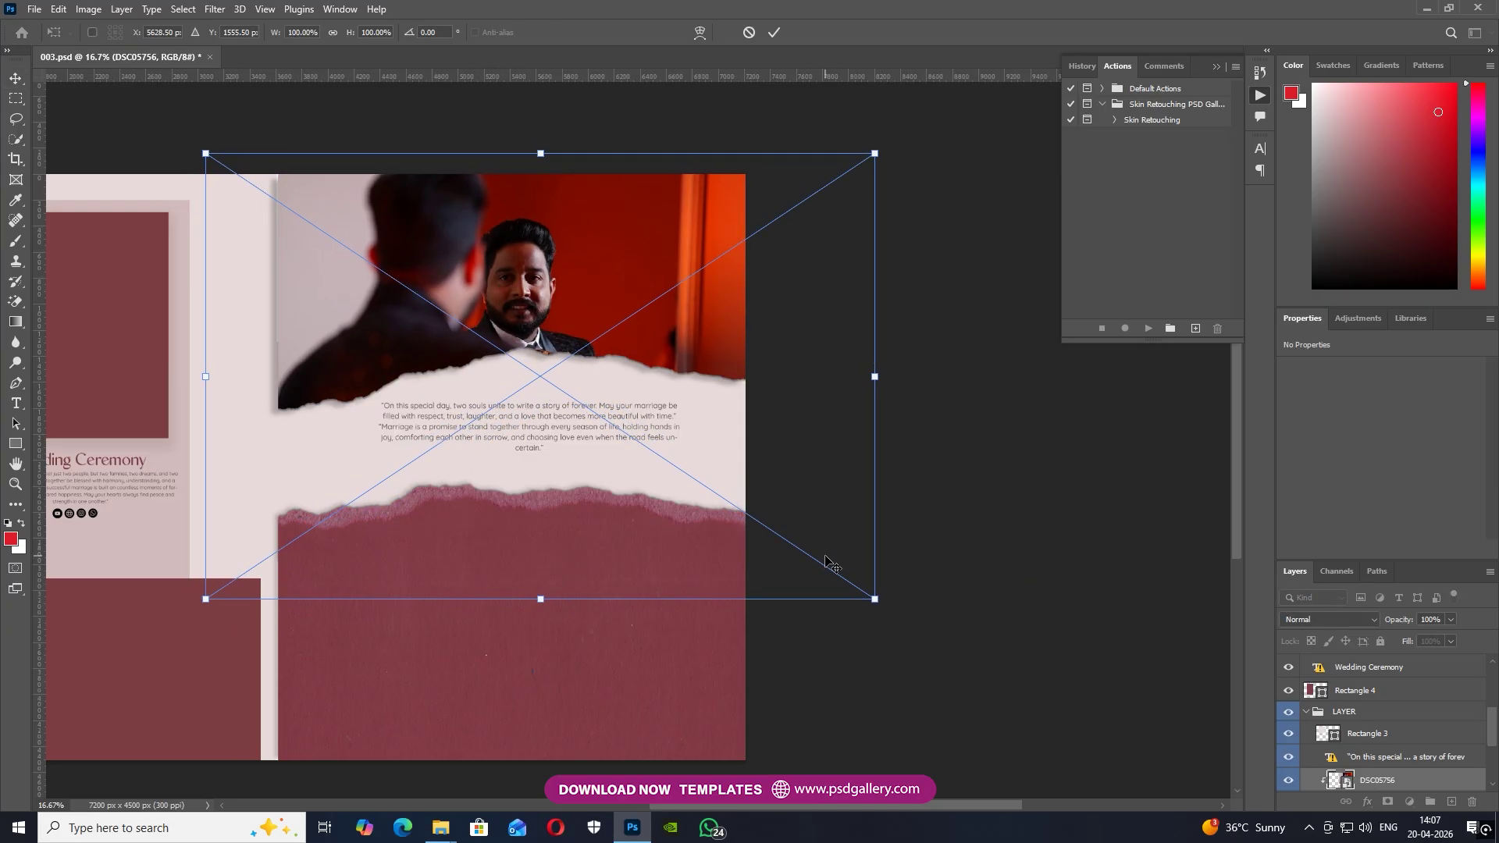
key("Return")
Delete the DSC05760 photo placed over the lower torn-paper area.
left_click_drag(654, 636, 559, 607)
right_click(546, 598)
left_click(566, 607)
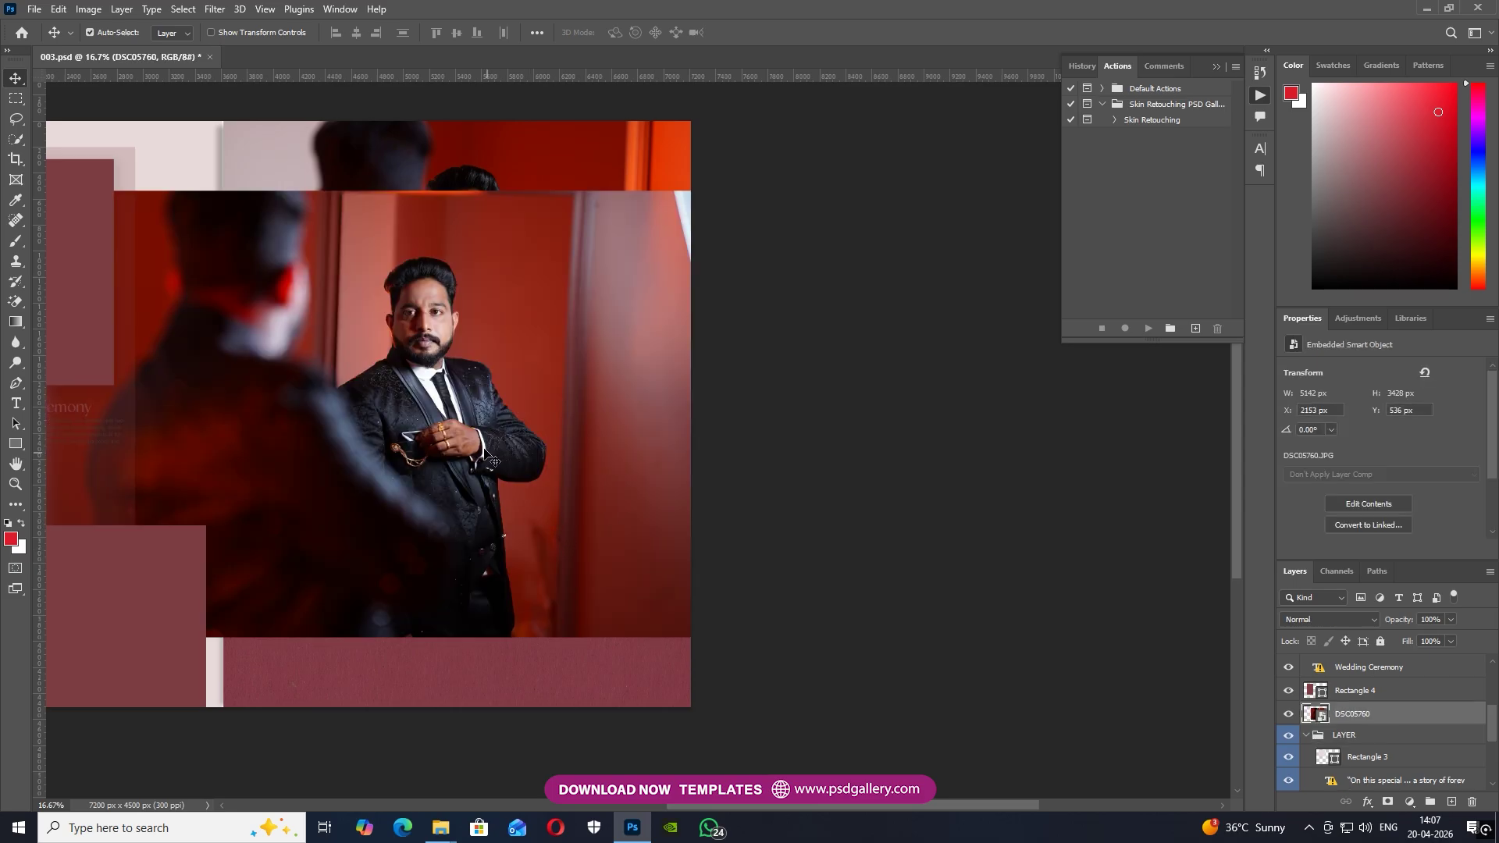
key("Delete")
Switch to File Explorer to bring in DSC05759, then place it over the lower torn-paper area and try clipping it.
key("alt+Tab")
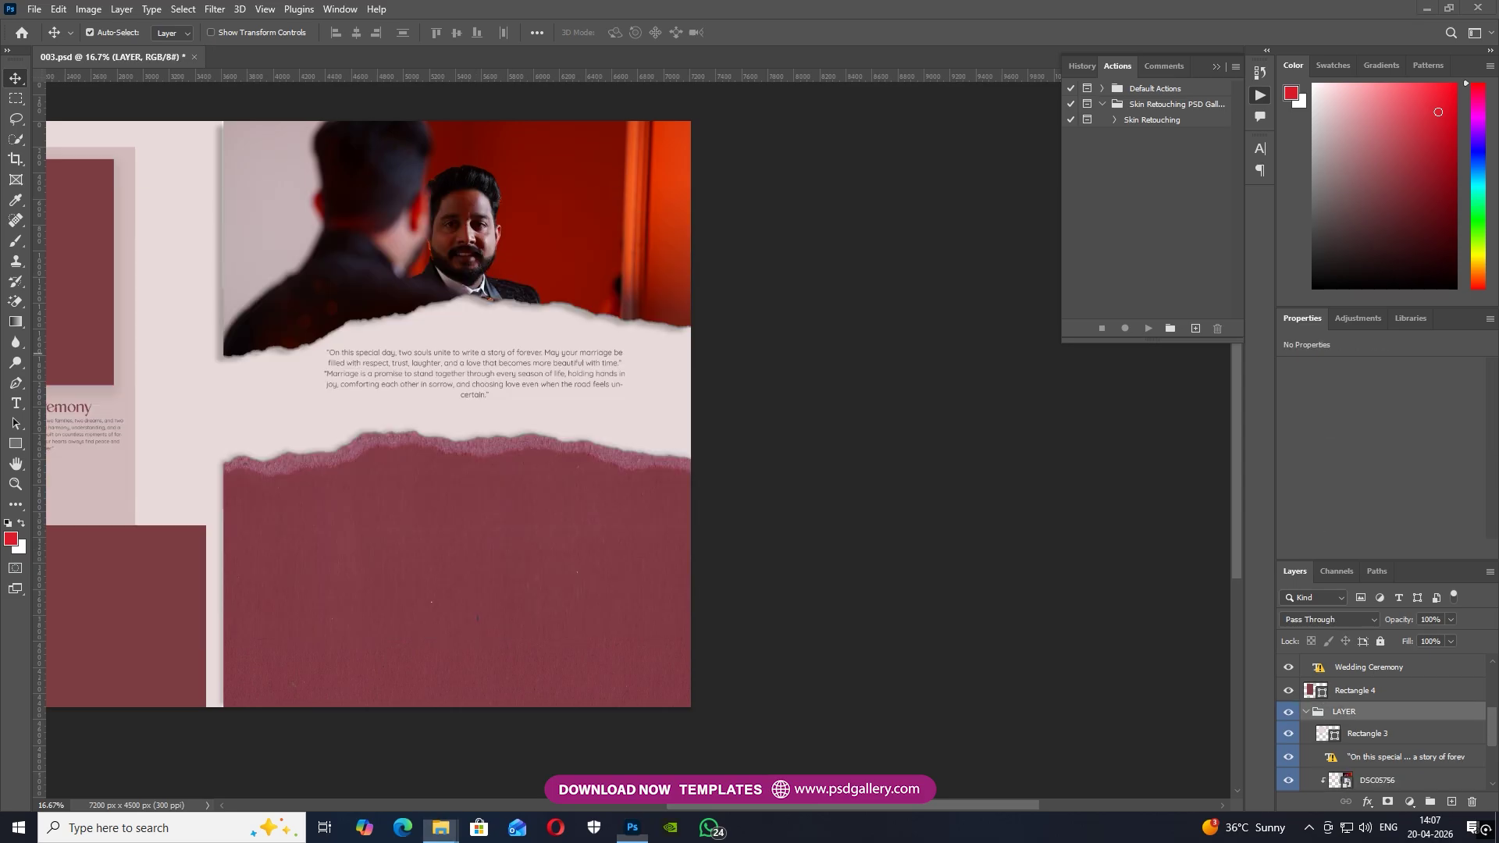
double_click(790, 427)
left_click(1481, 12)
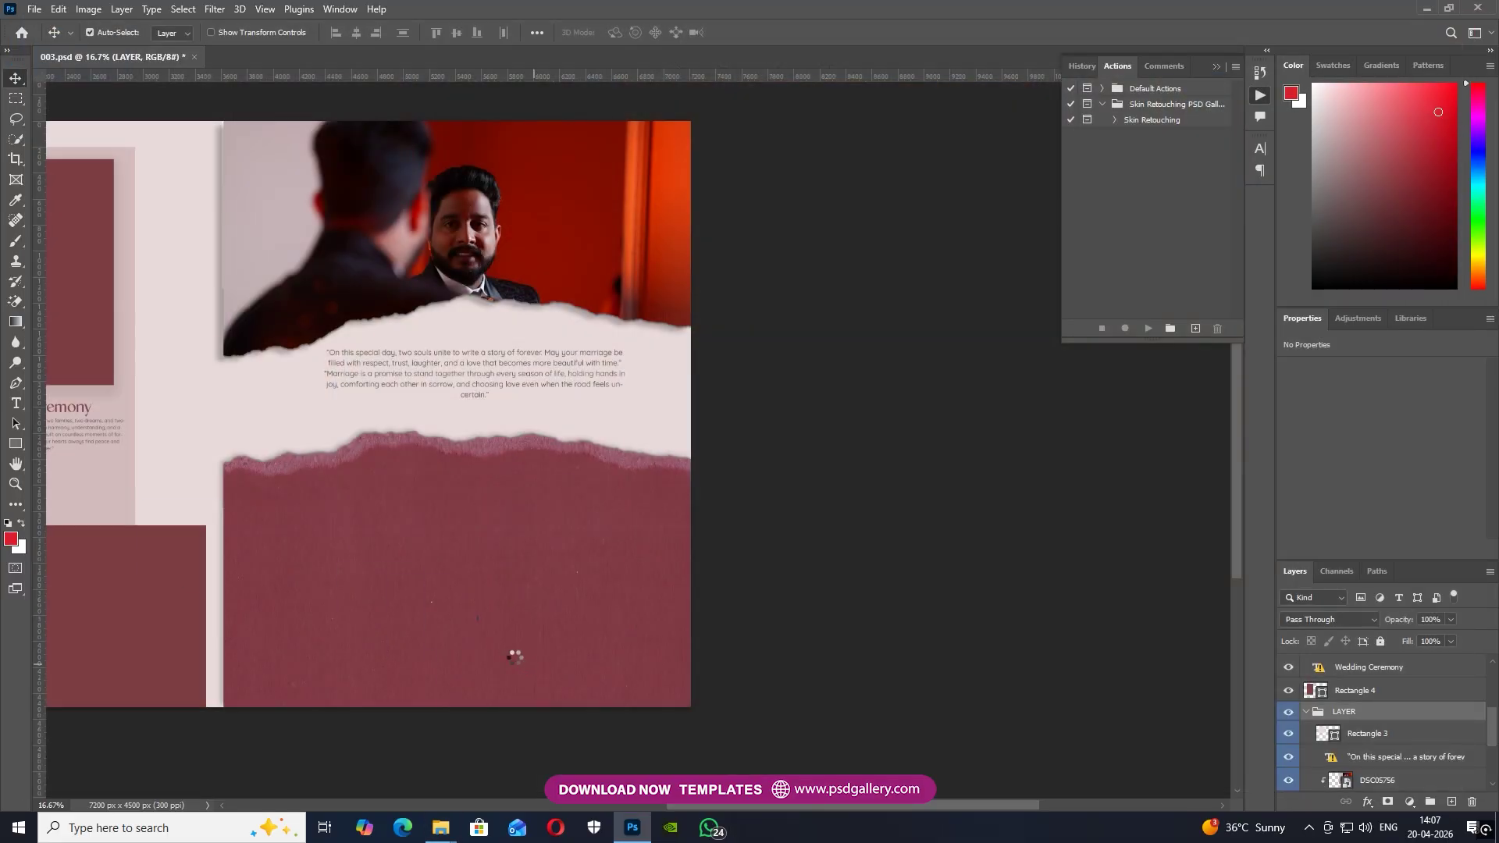
left_click_drag(476, 476, 593, 626)
key("ctrl+alt+g")
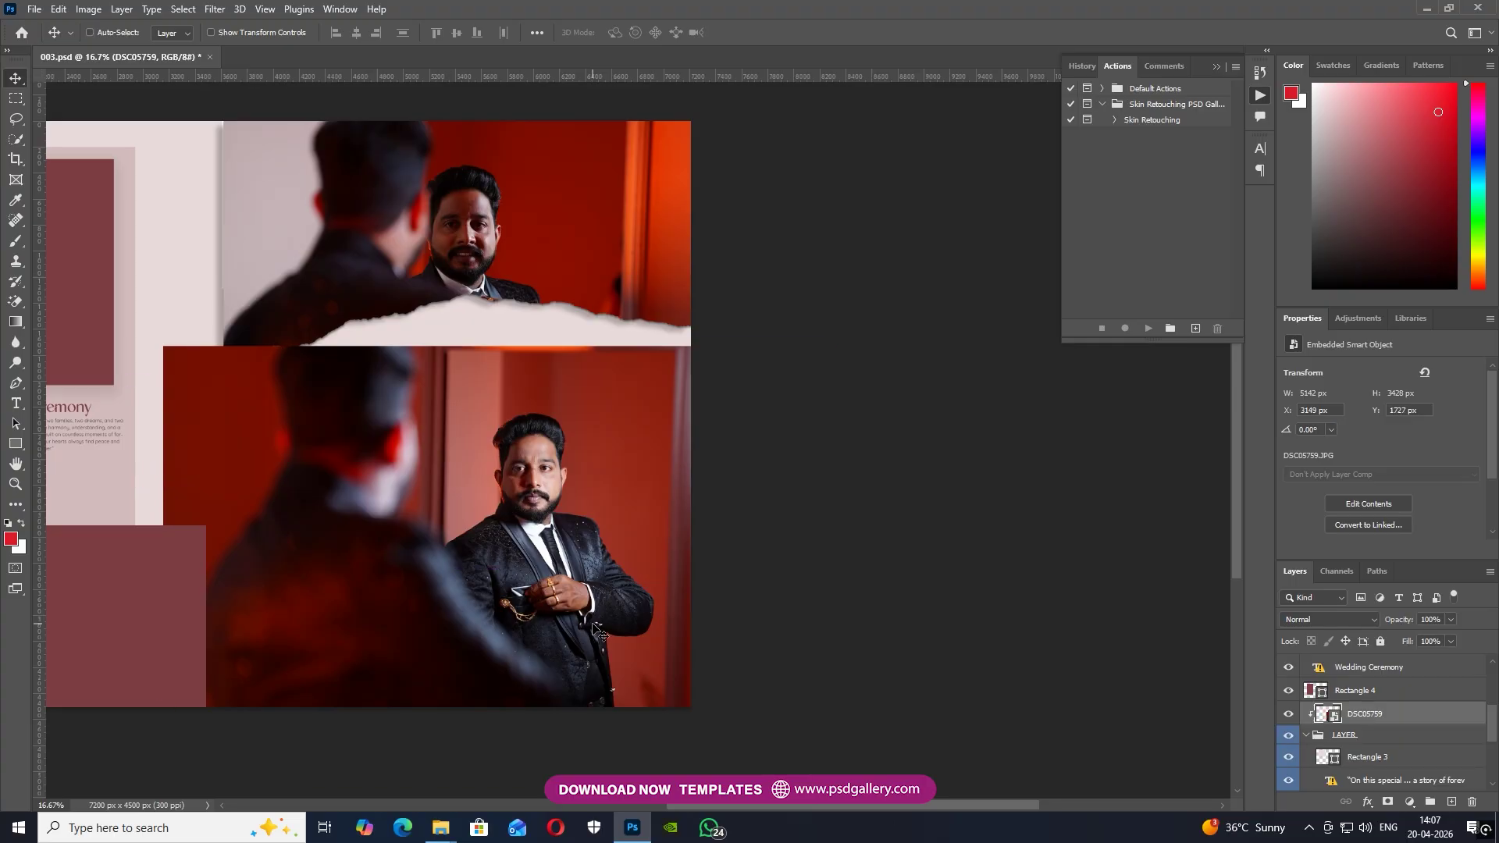
Try to select the lower torn-paper PSD layer under the photo and move it sideways.
left_click(483, 598)
right_click(517, 551)
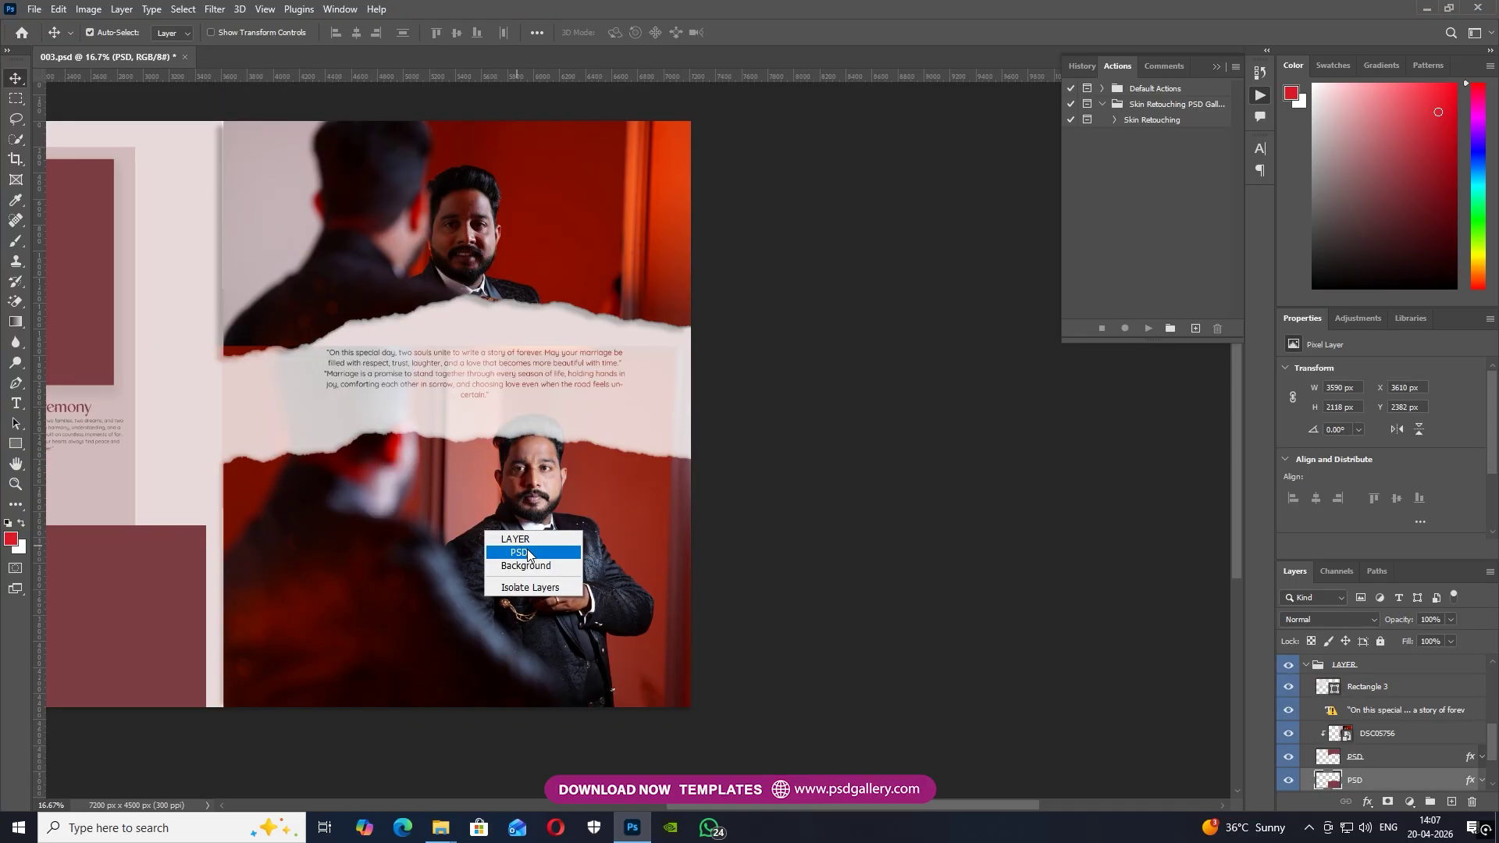
left_click(518, 551)
right_click(500, 558)
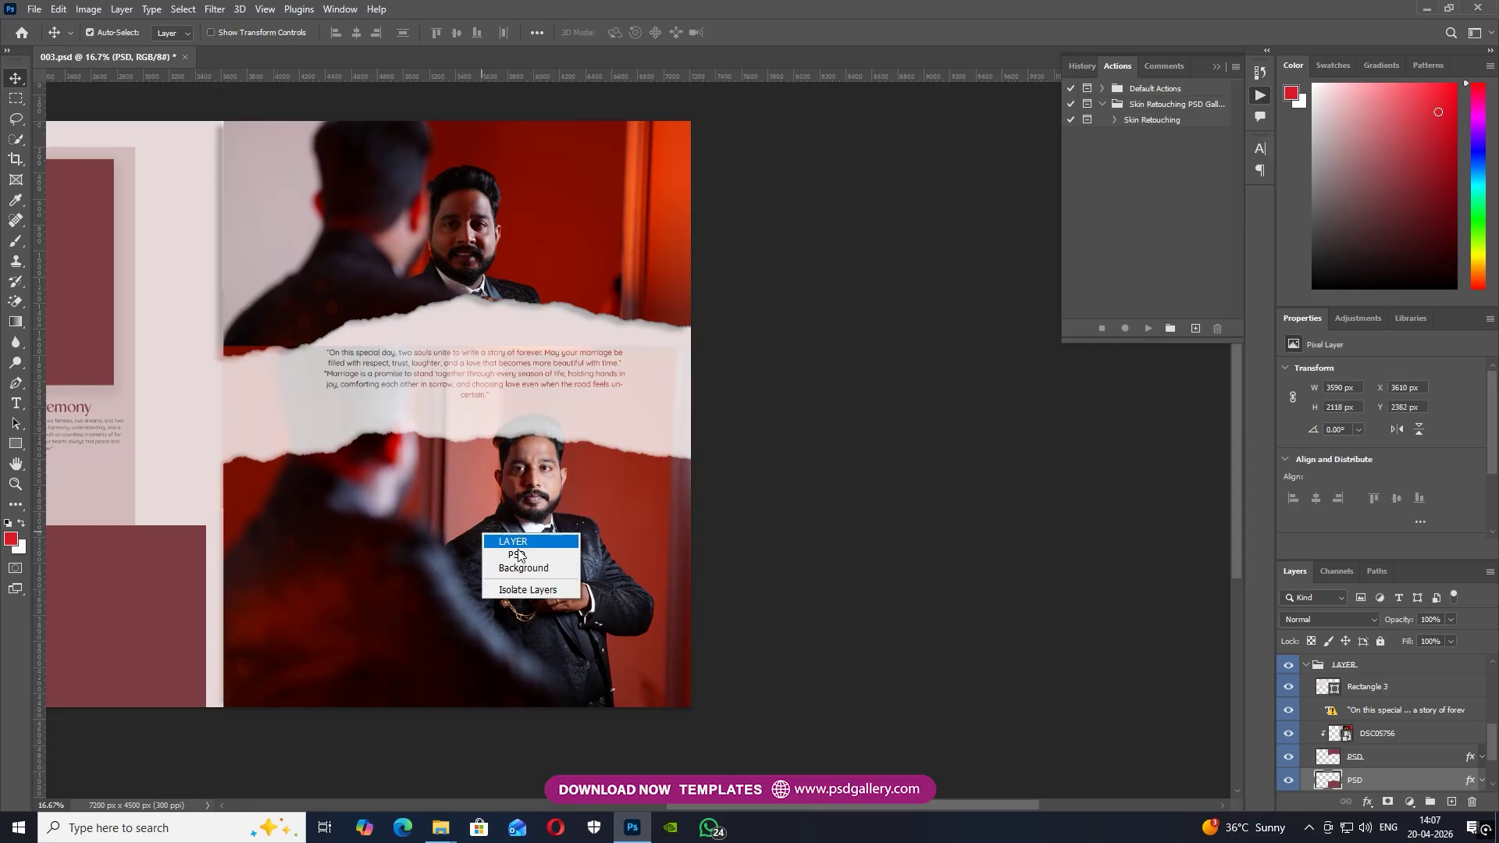
left_click(526, 556)
right_click(497, 533)
left_click(511, 535)
left_click_drag(520, 536, 435, 533)
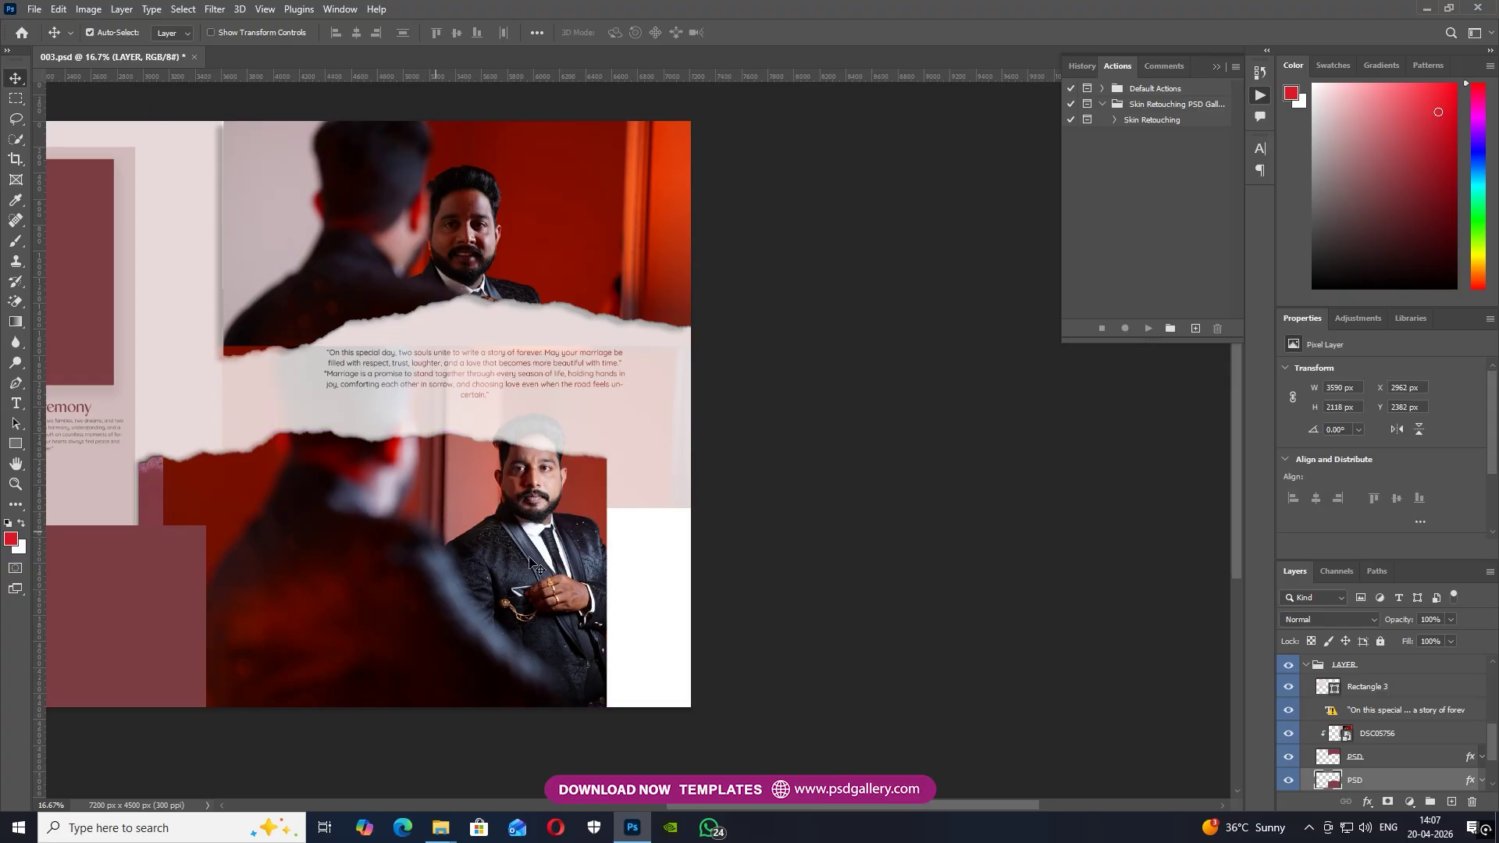
Undo the torn-paper layer move and the clipping and placement of DSC05759.
key("ctrl+z")
key("ctrl+z")
key("ctrl+z")
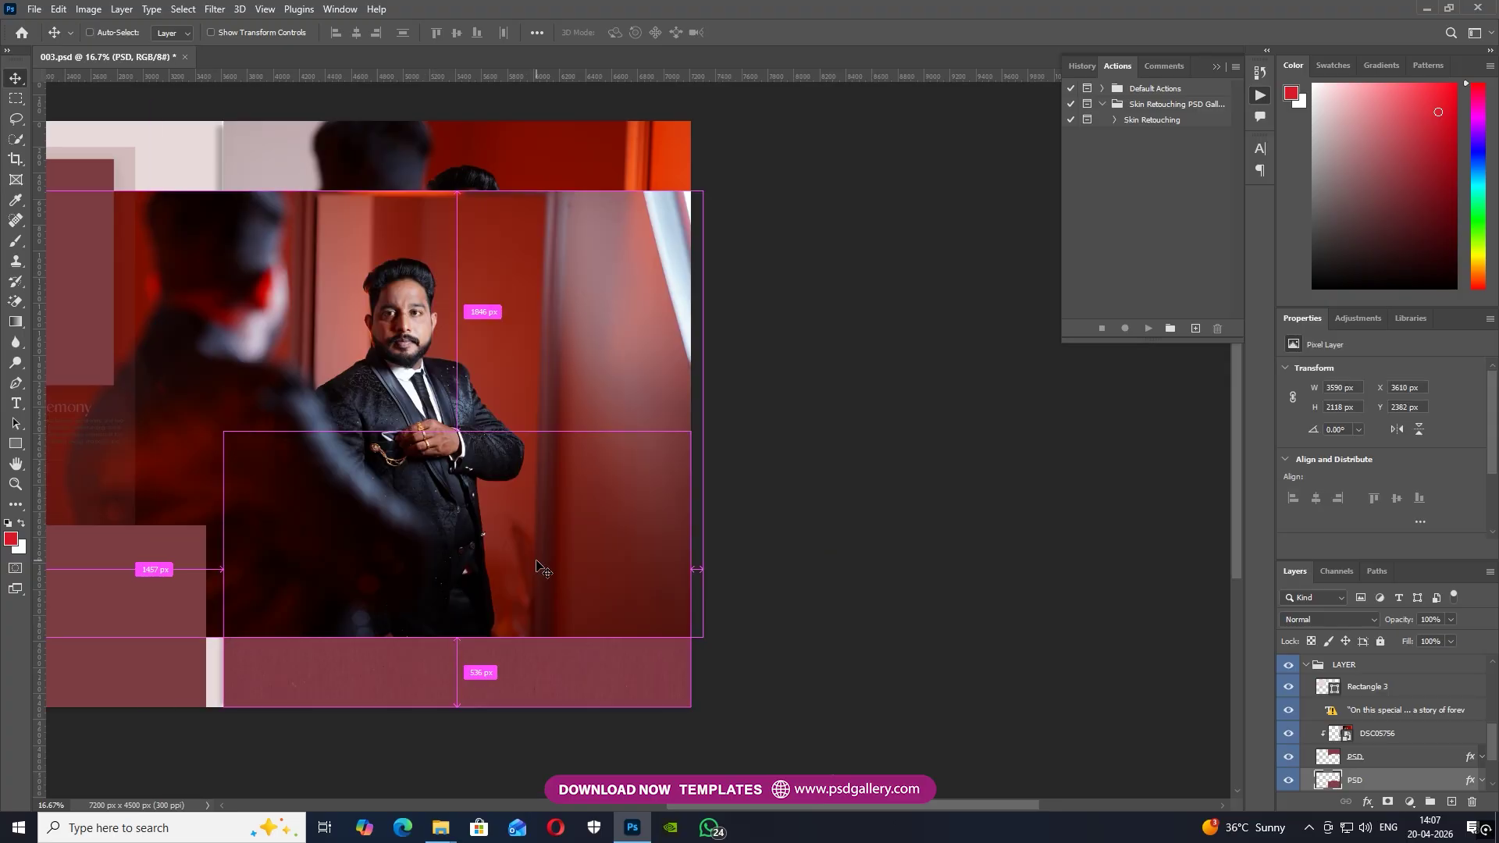
key("ctrl+z")
Place DSC05759 above the lower torn-paper PSD layer, clip it to that layer, scale it to 83.16% and position the subject.
right_click(450, 553)
left_click(474, 571)
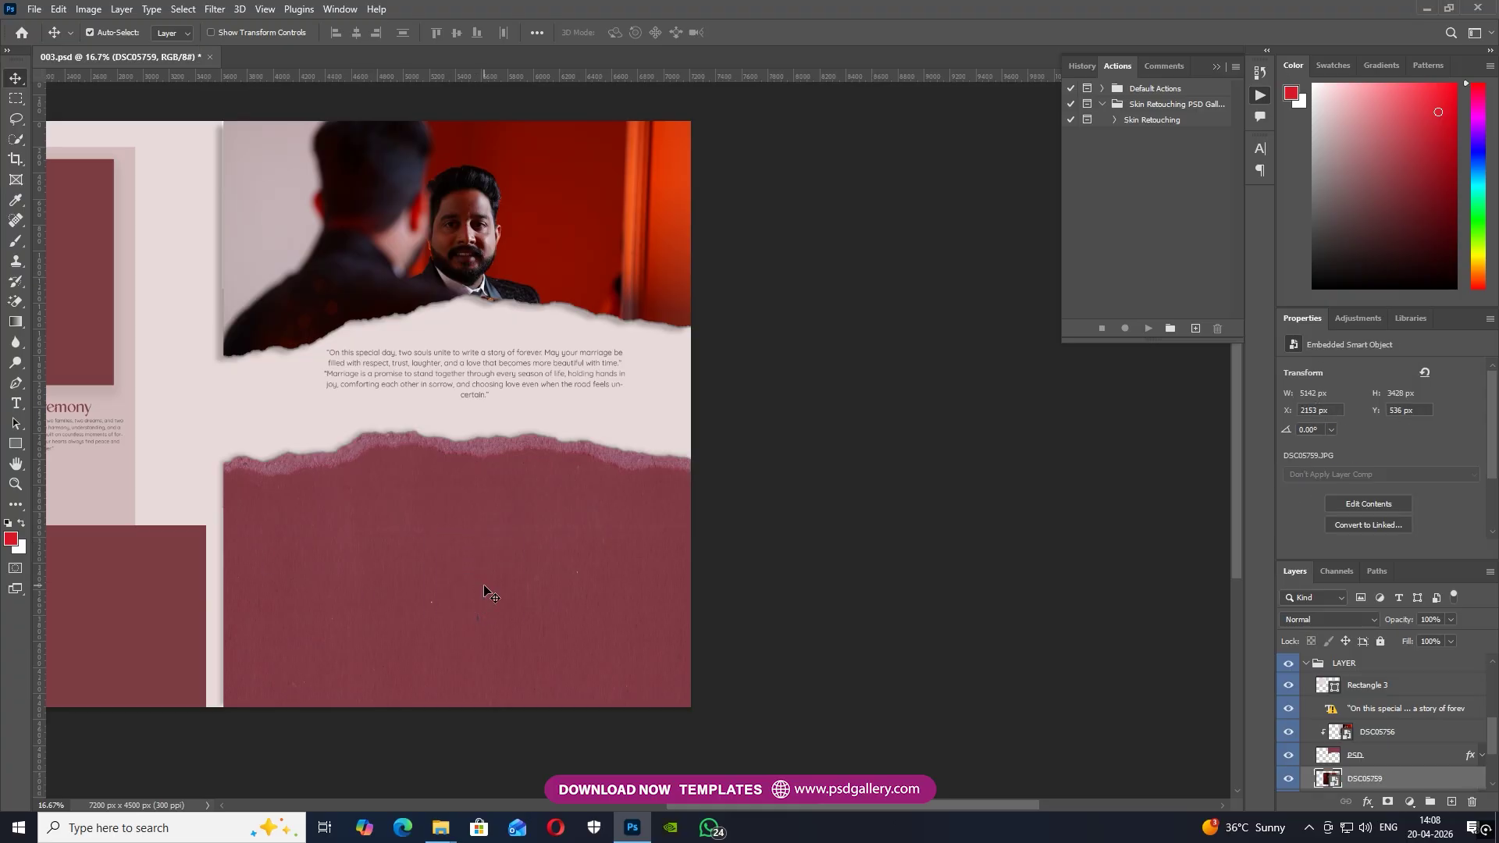
left_click_drag(477, 466, 570, 670)
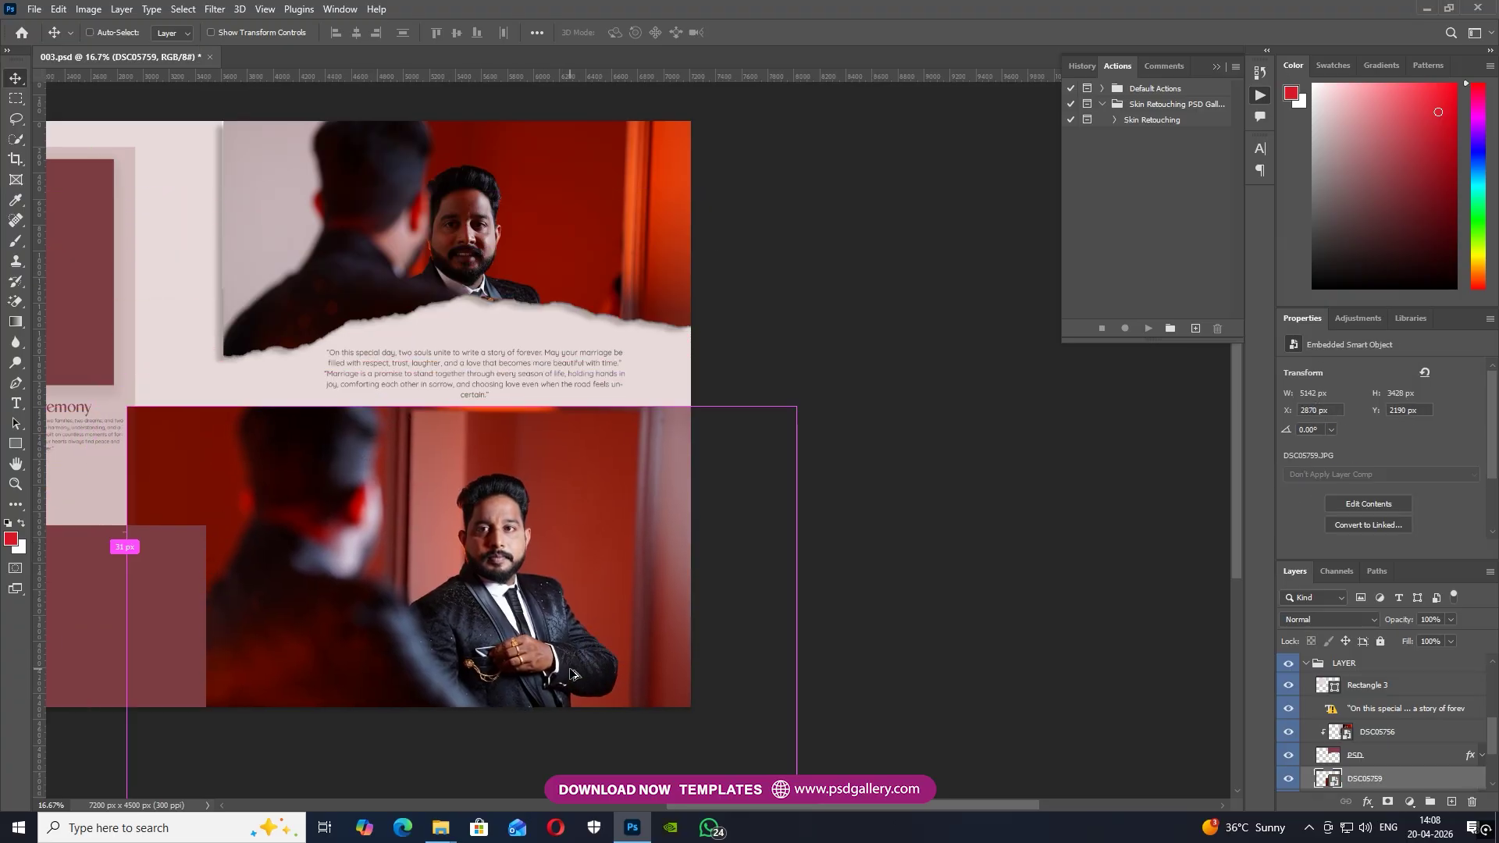
key("ctrl+alt+g")
key("ctrl+t")
left_click_drag(617, 518, 620, 499)
left_click_drag(803, 387, 738, 399)
key("Return")
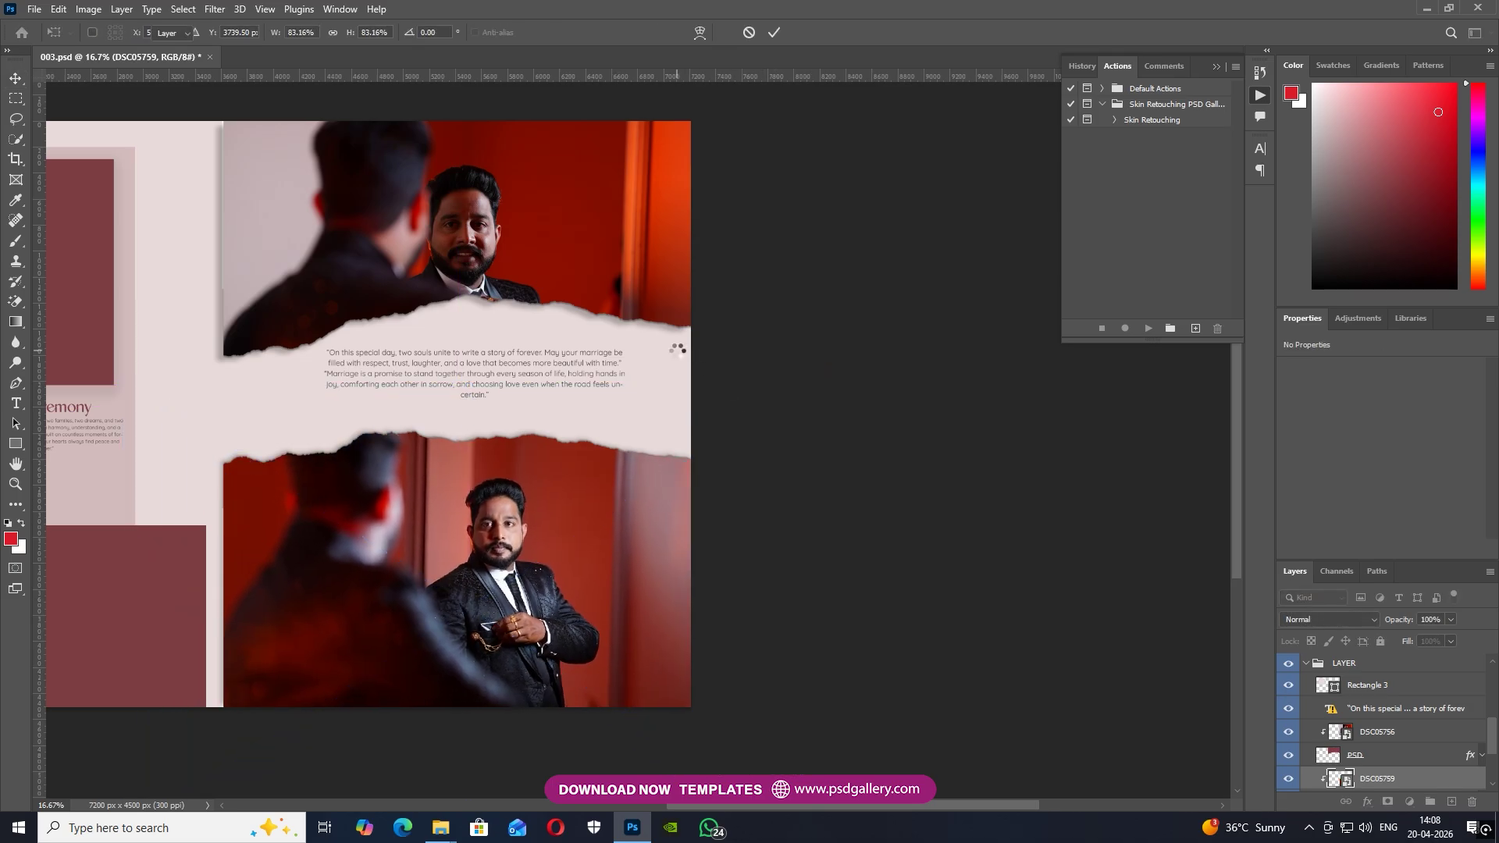
right_click(416, 222)
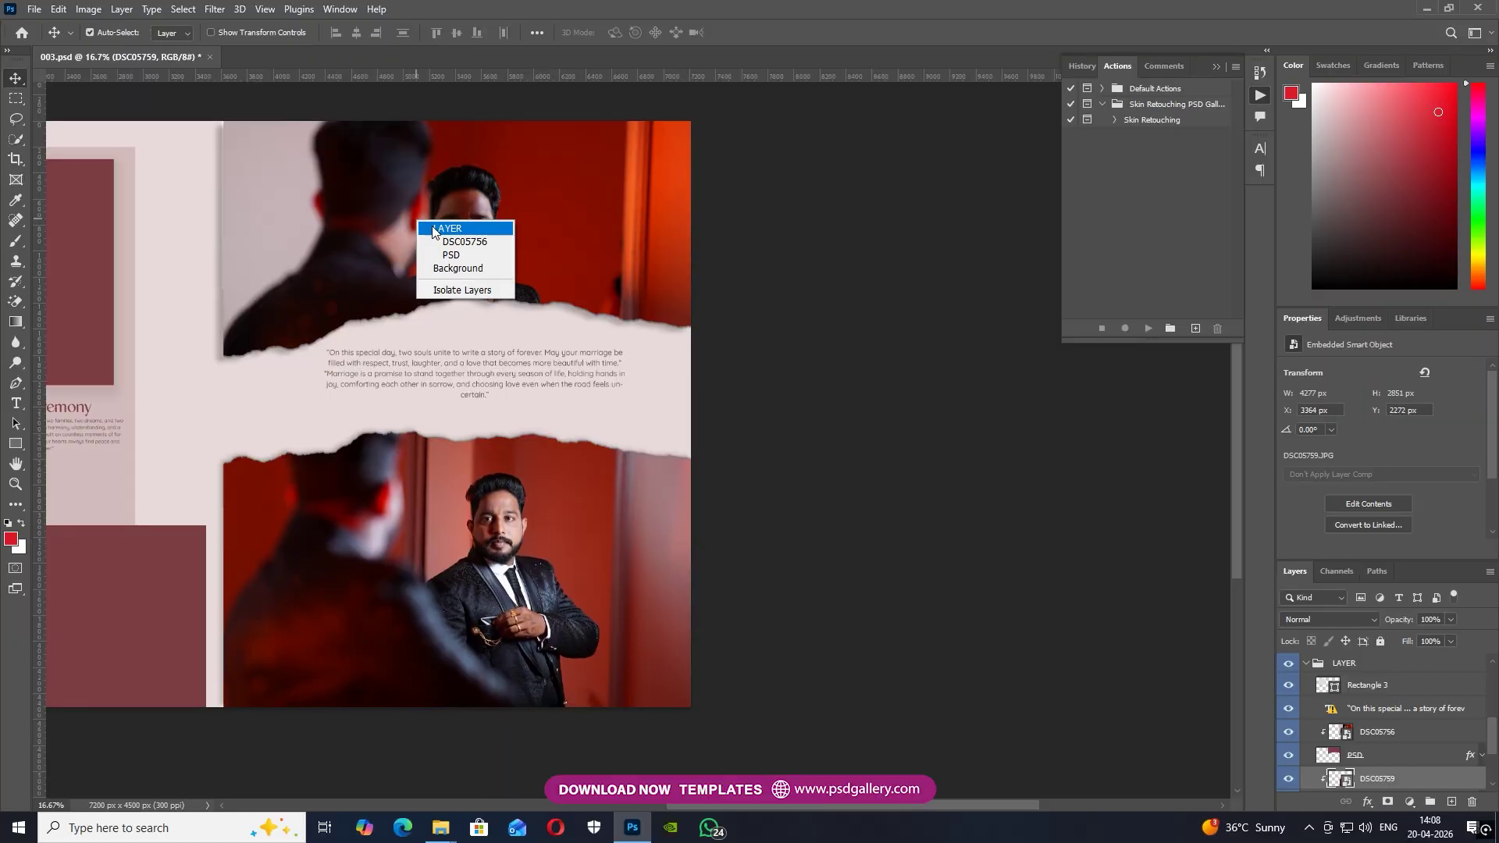
left_click(426, 229)
key("ctrl+t")
left_click(885, 373)
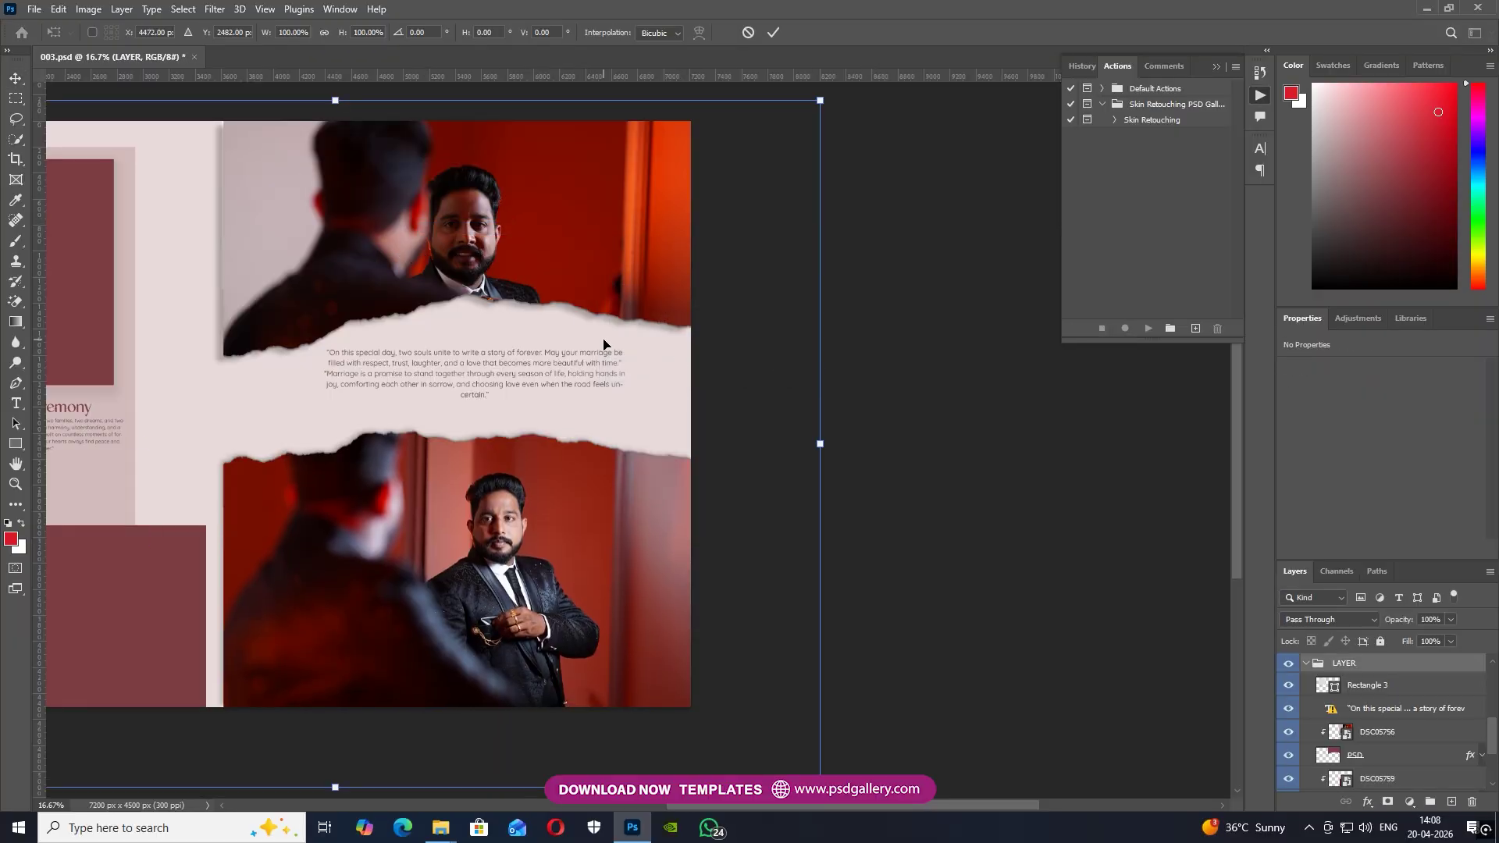
left_click_drag(576, 305, 572, 387)
key("Return")
Scale the DSC05756 photo in the upper torn-paper area to about 4501 × 3002 px and reposition it.
right_click(506, 293)
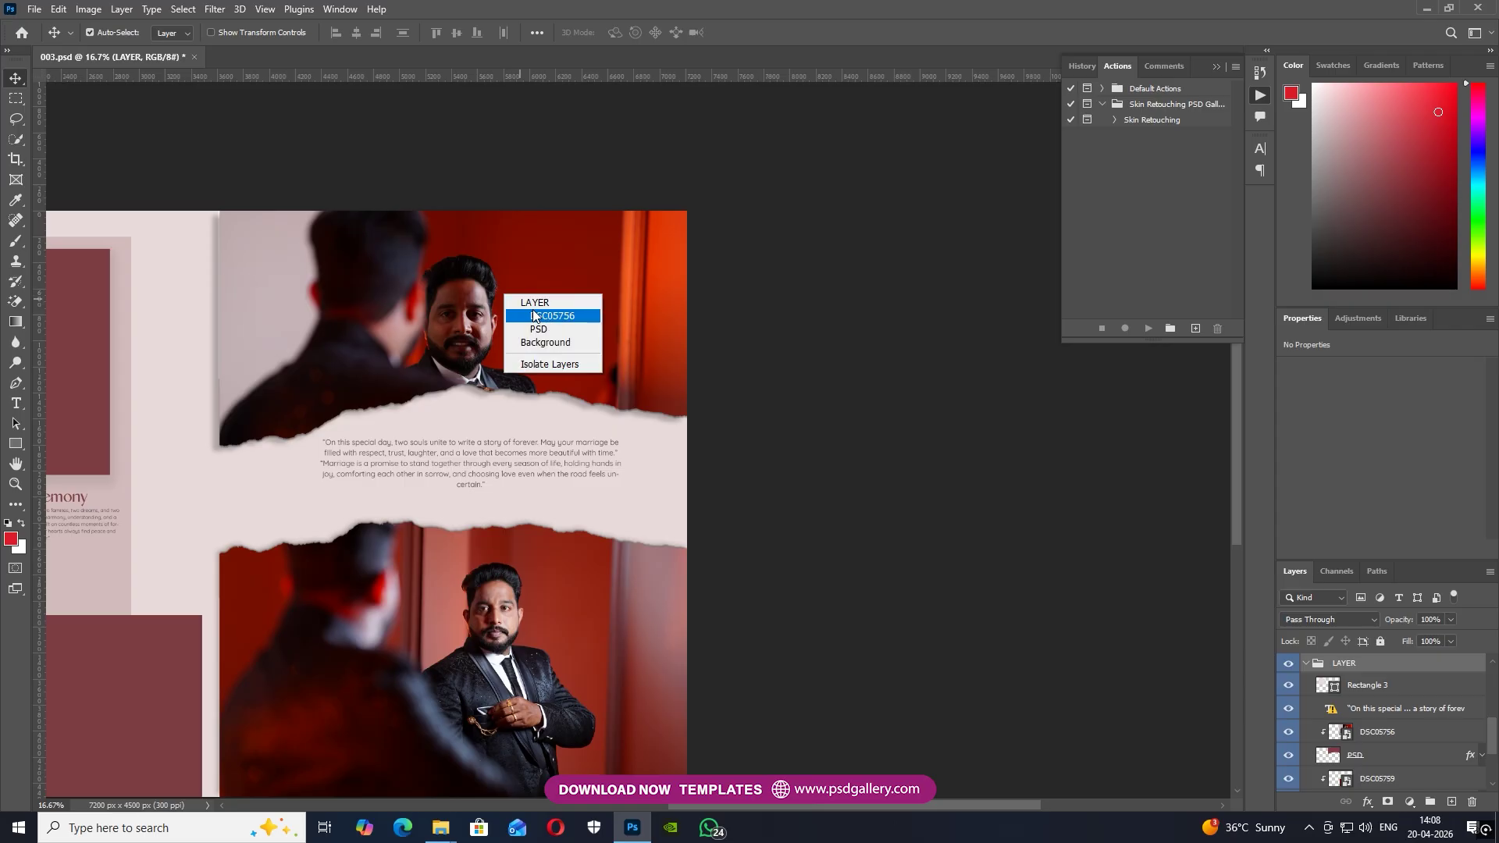
left_click(545, 316)
key("ctrl+t")
left_click_drag(817, 190, 762, 227)
left_click_drag(565, 337, 507, 339)
key("Return")
key("ctrl+t")
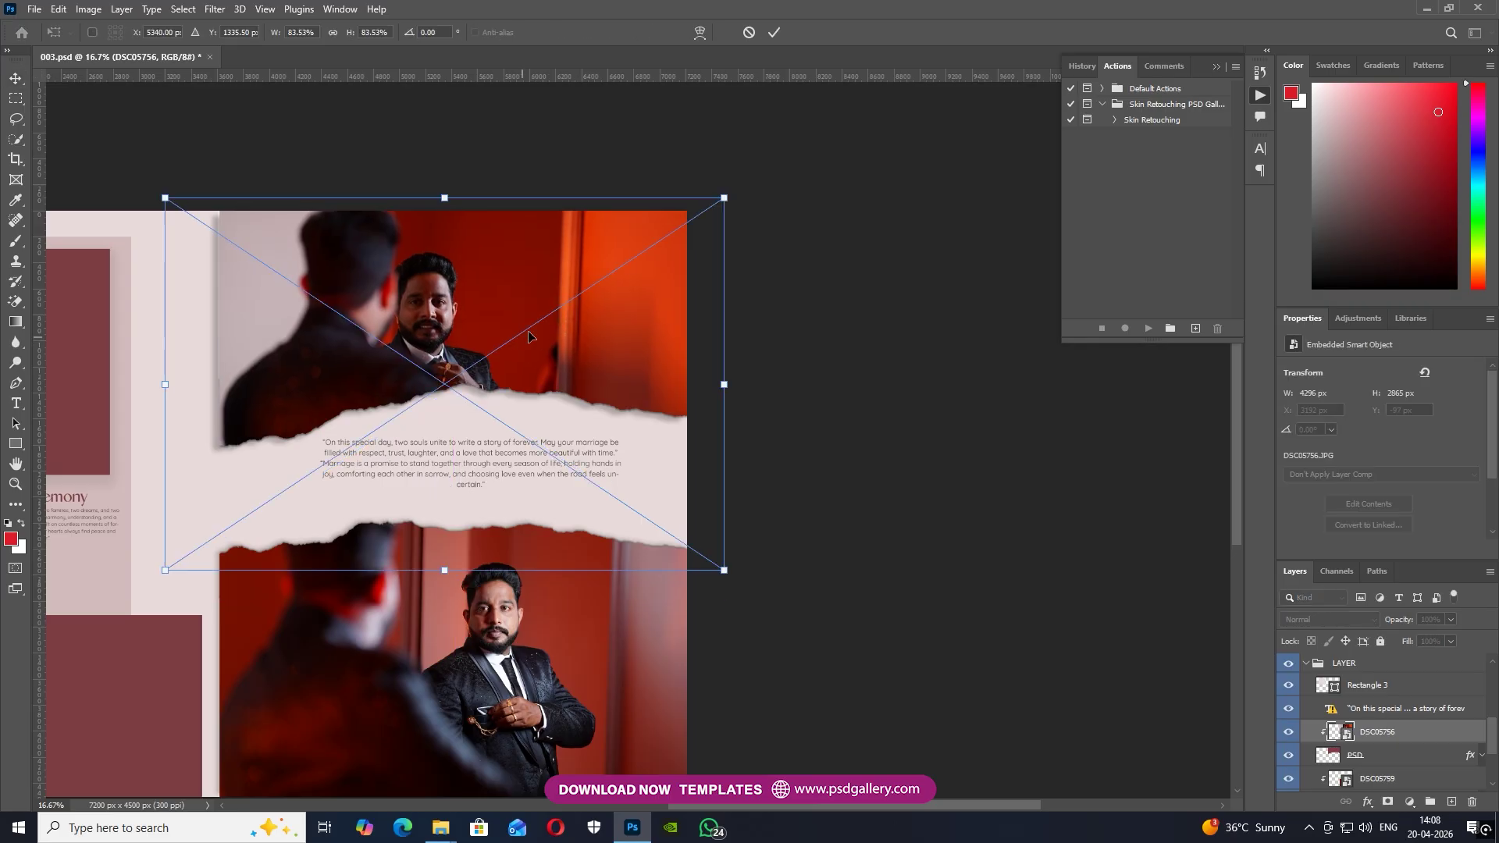
left_click_drag(725, 198, 745, 187)
left_click_drag(557, 310, 562, 320)
key("Return")
Bring in the DSC05766 photo above Rectangle 4 copy and position it over the large frame above the Wedding Ceremony text.
left_click_drag(458, 410, 534, 309)
left_click_drag(446, 349, 634, 375)
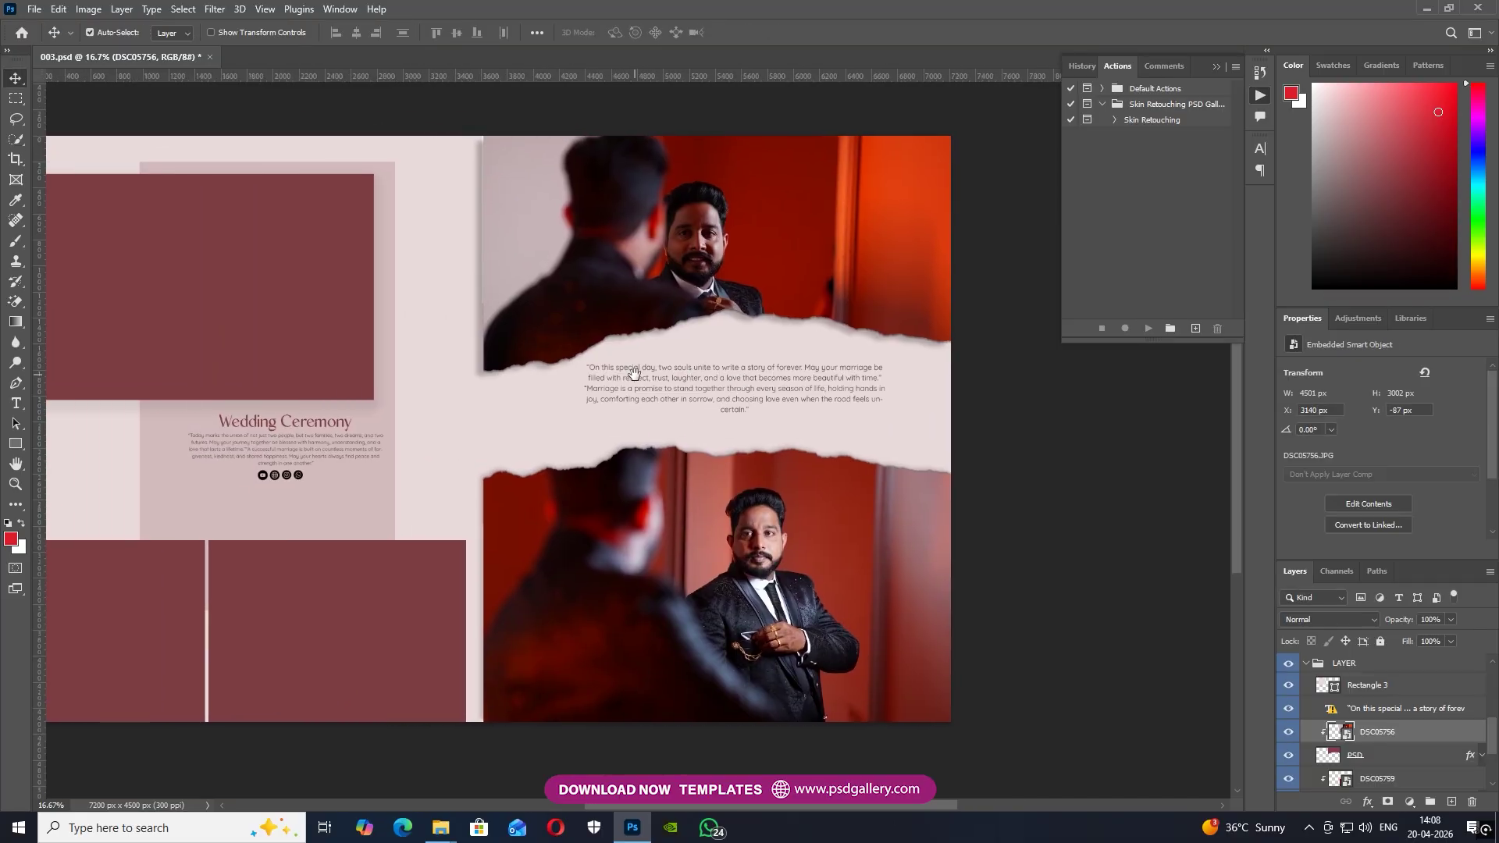
left_click_drag(626, 472, 566, 440)
left_click_drag(477, 451, 606, 447)
left_click_drag(789, 408, 522, 409)
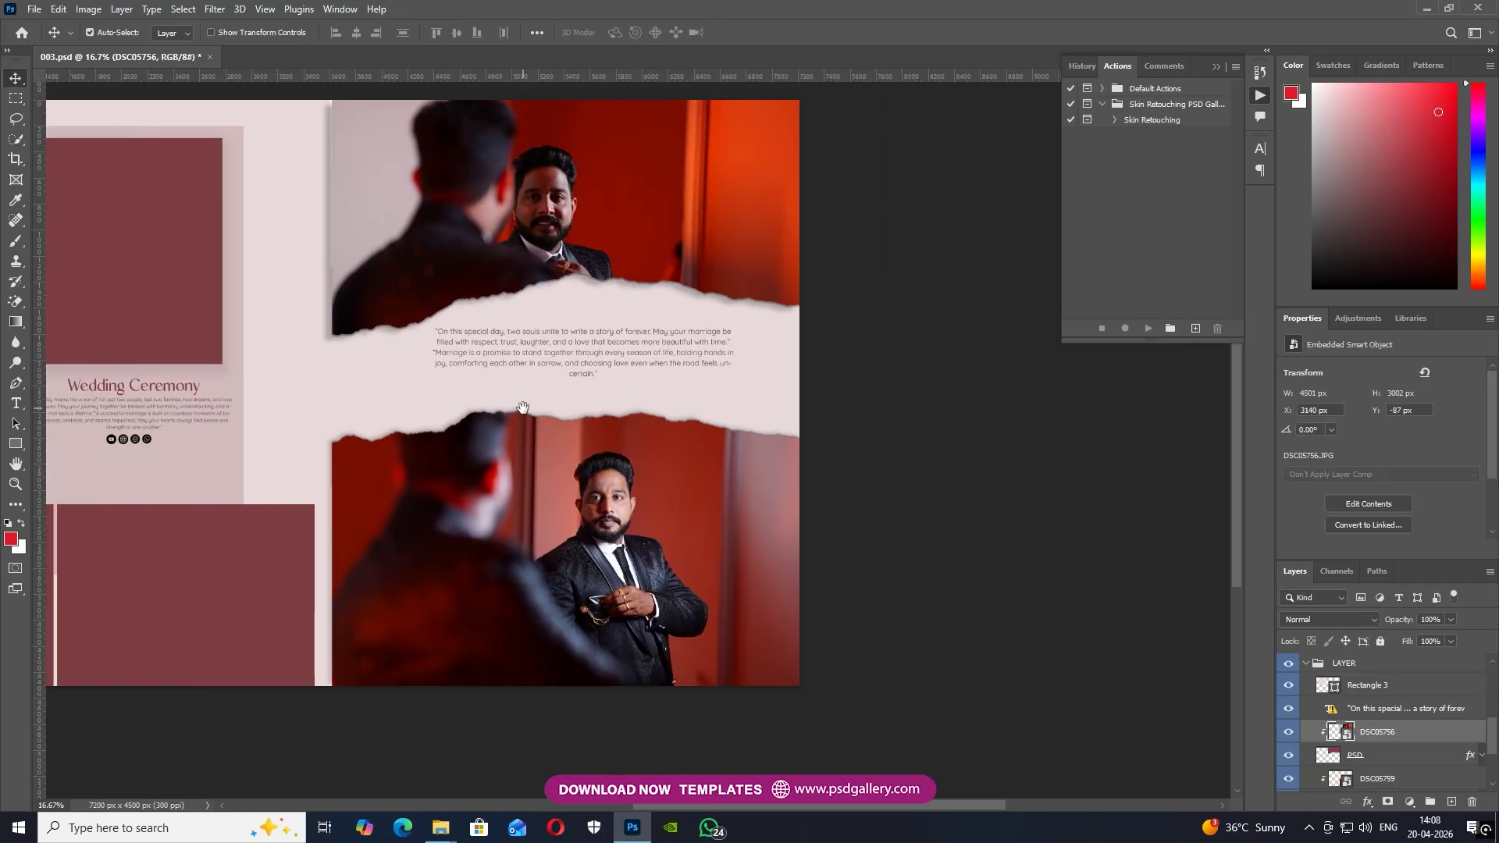
left_click_drag(379, 423, 789, 424)
right_click(323, 242)
left_click(345, 253)
left_click_drag(514, 322, 419, 338)
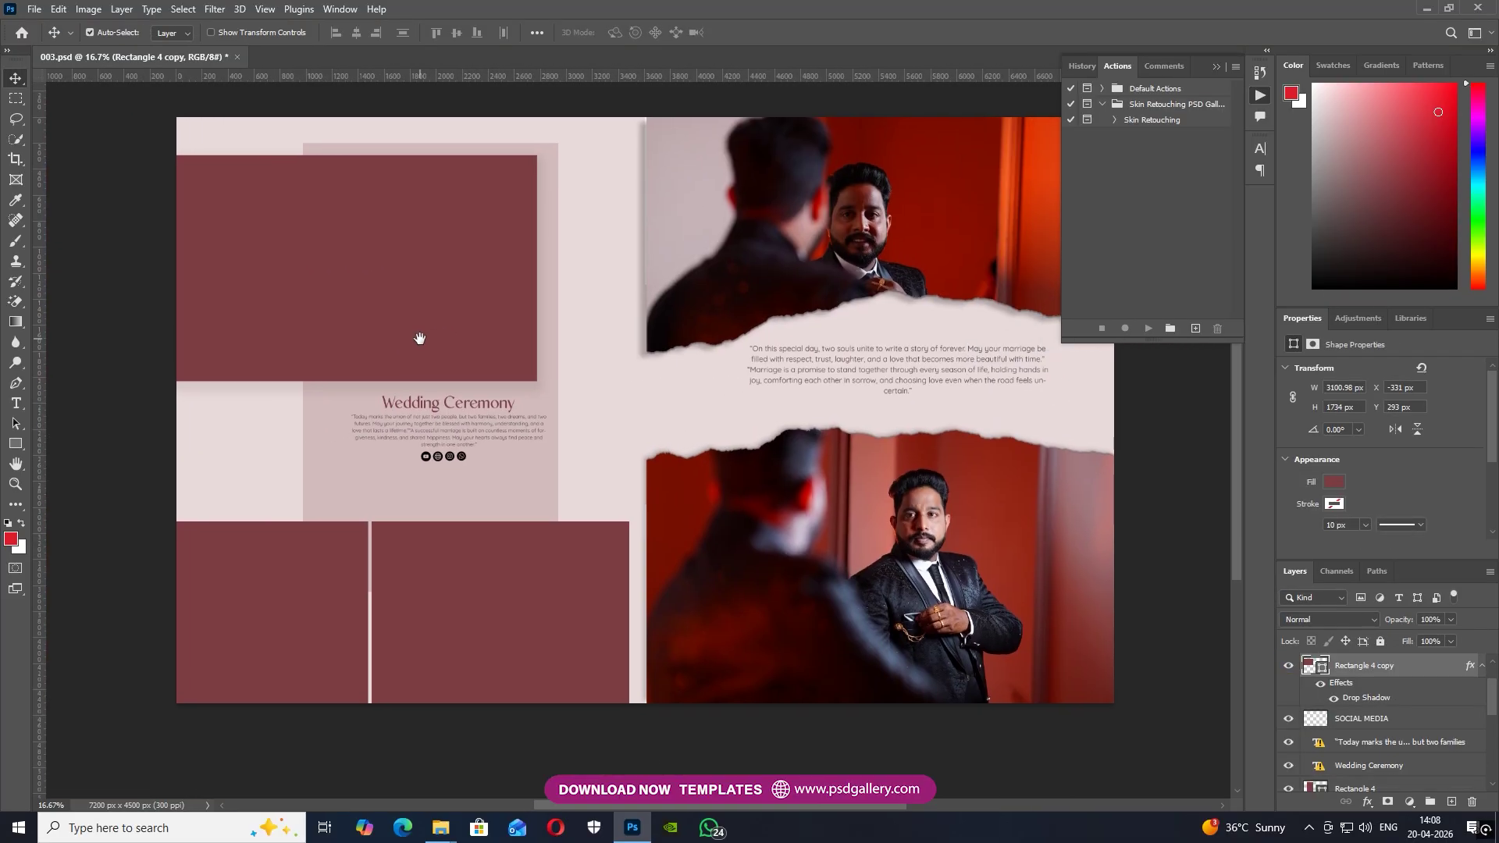
right_click(250, 256)
left_click(279, 263)
key("ctrl+plus")
left_click_drag(287, 267, 341, 312)
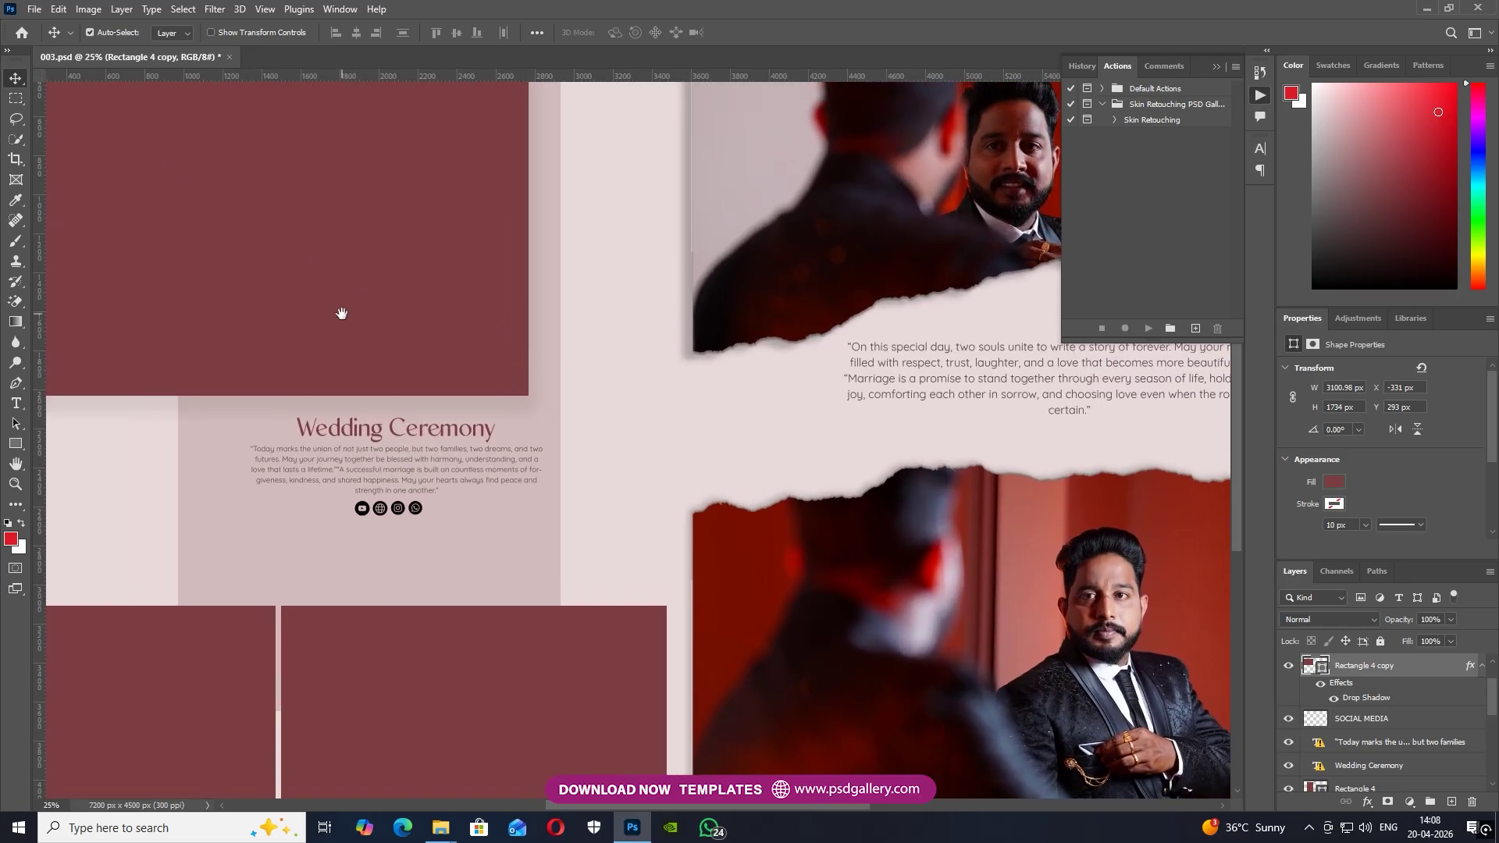
right_click(271, 263)
left_click(293, 272)
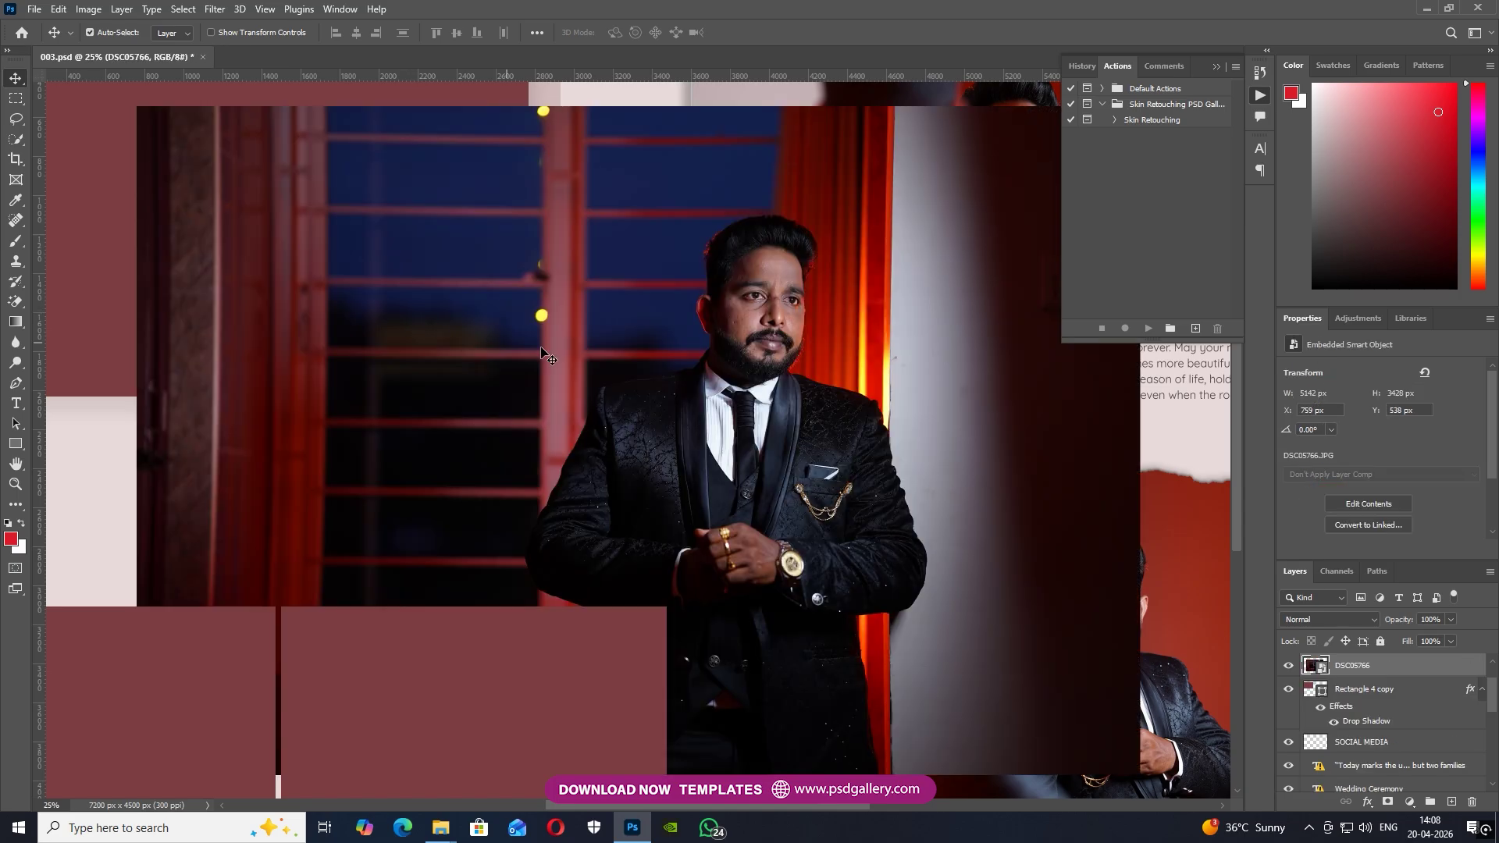
left_click_drag(538, 348, 200, 262)
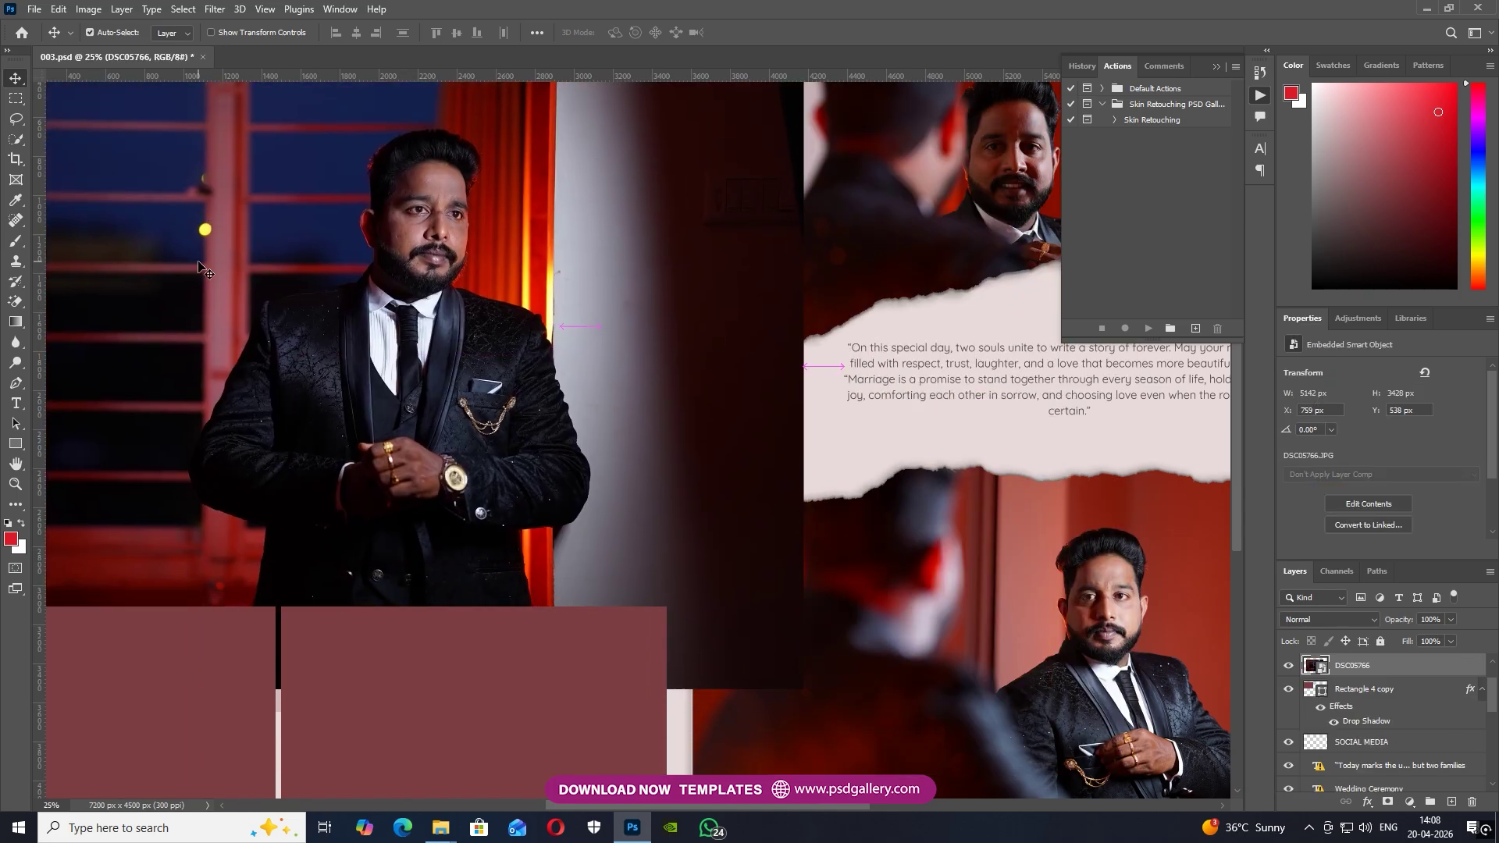
key("ctrl+minus")
left_click_drag(562, 347, 468, 316)
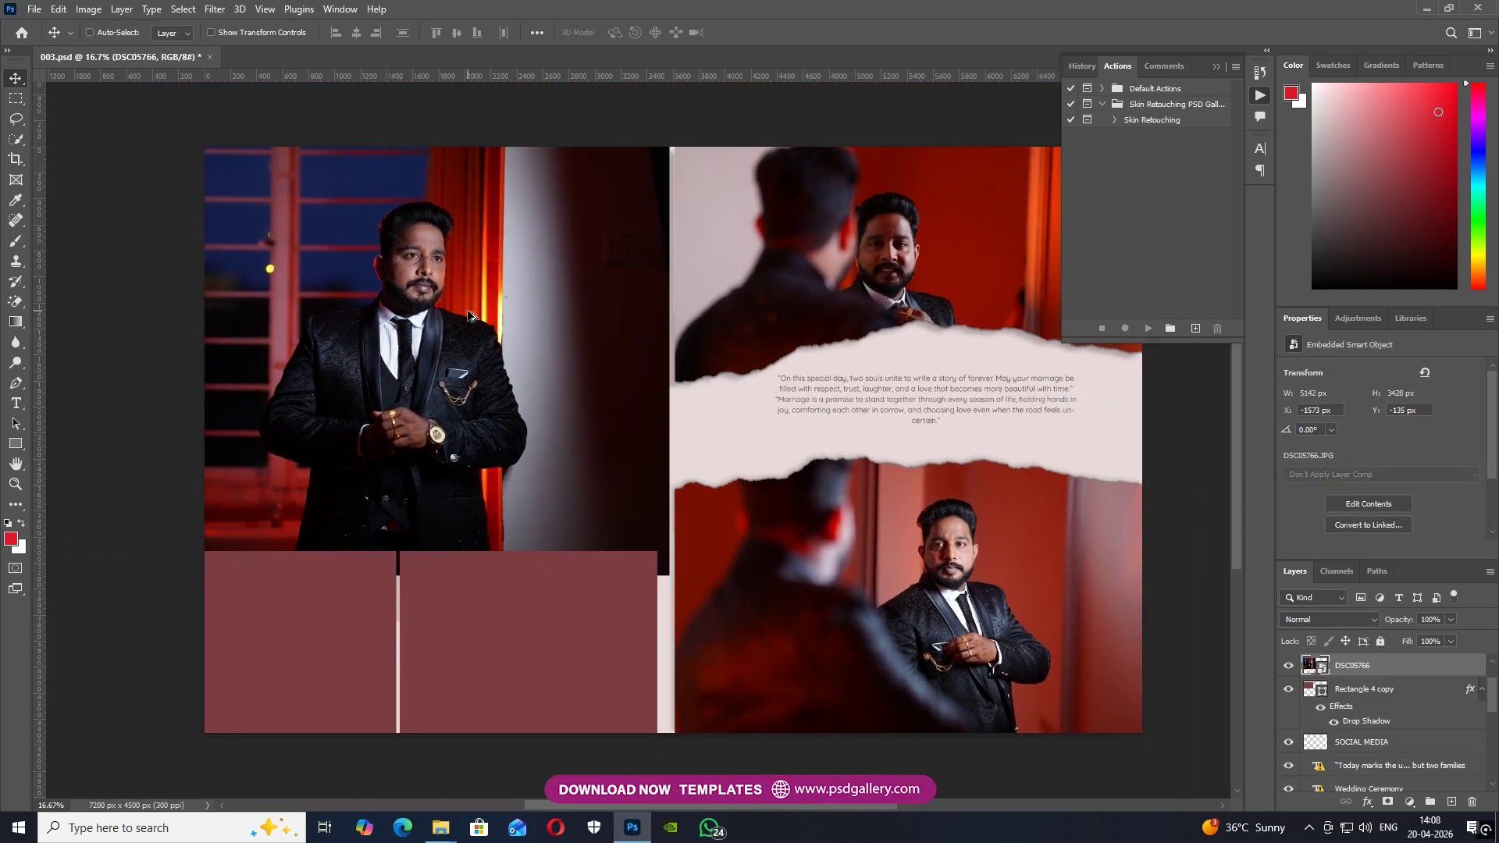
Clip DSC05766 to Rectangle 4 copy, scale it to 74.39% and position the subject inside the frame.
key("ctrl+alt+g")
key("ctrl+t")
left_click_drag(672, 131, 570, 160)
left_click_drag(512, 274, 515, 233)
key("Return")
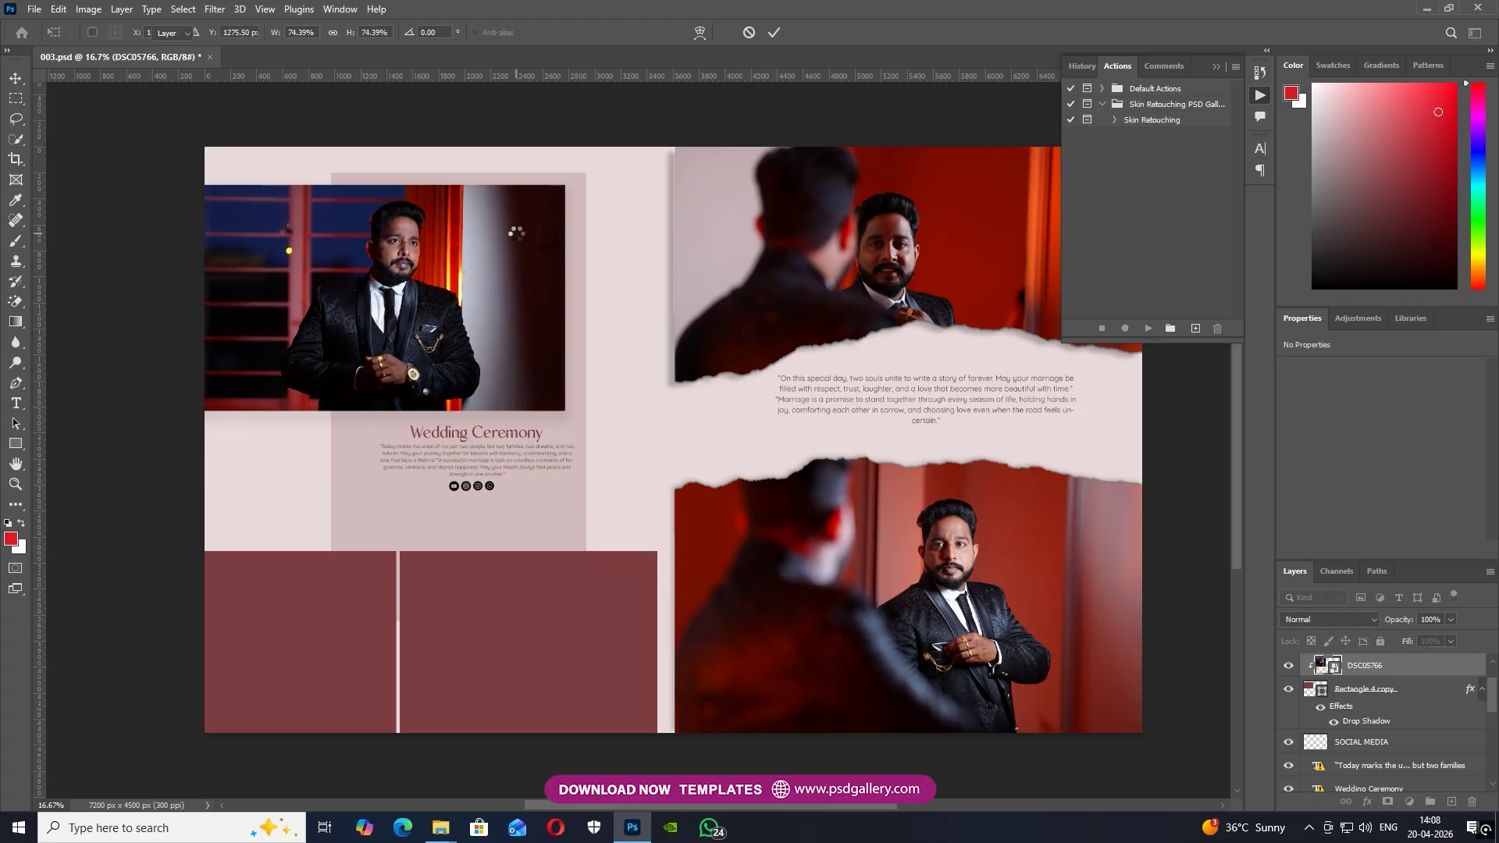
Bring in the DSC05768 photo above Rectangle 5 and position it over the page's lower-left frame.
left_click_drag(490, 483, 480, 387)
right_click(429, 546)
left_click(448, 553)
left_click_drag(489, 556, 448, 477)
key("ctrl+plus")
right_click(340, 498)
left_click(387, 518)
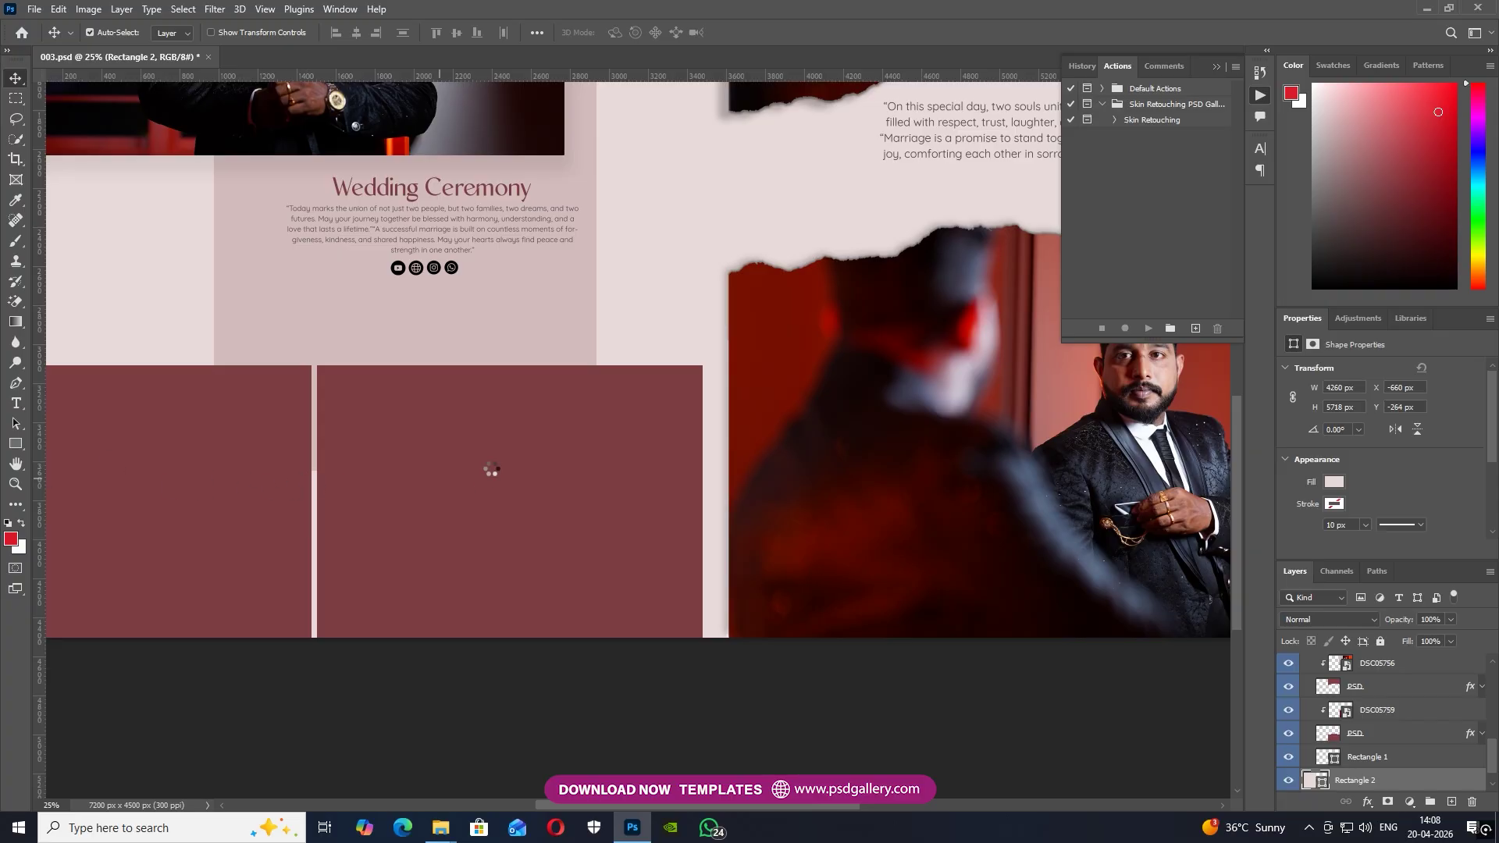
left_click_drag(421, 449, 599, 392)
left_click_drag(810, 206, 322, 448)
key("ctrl+x")
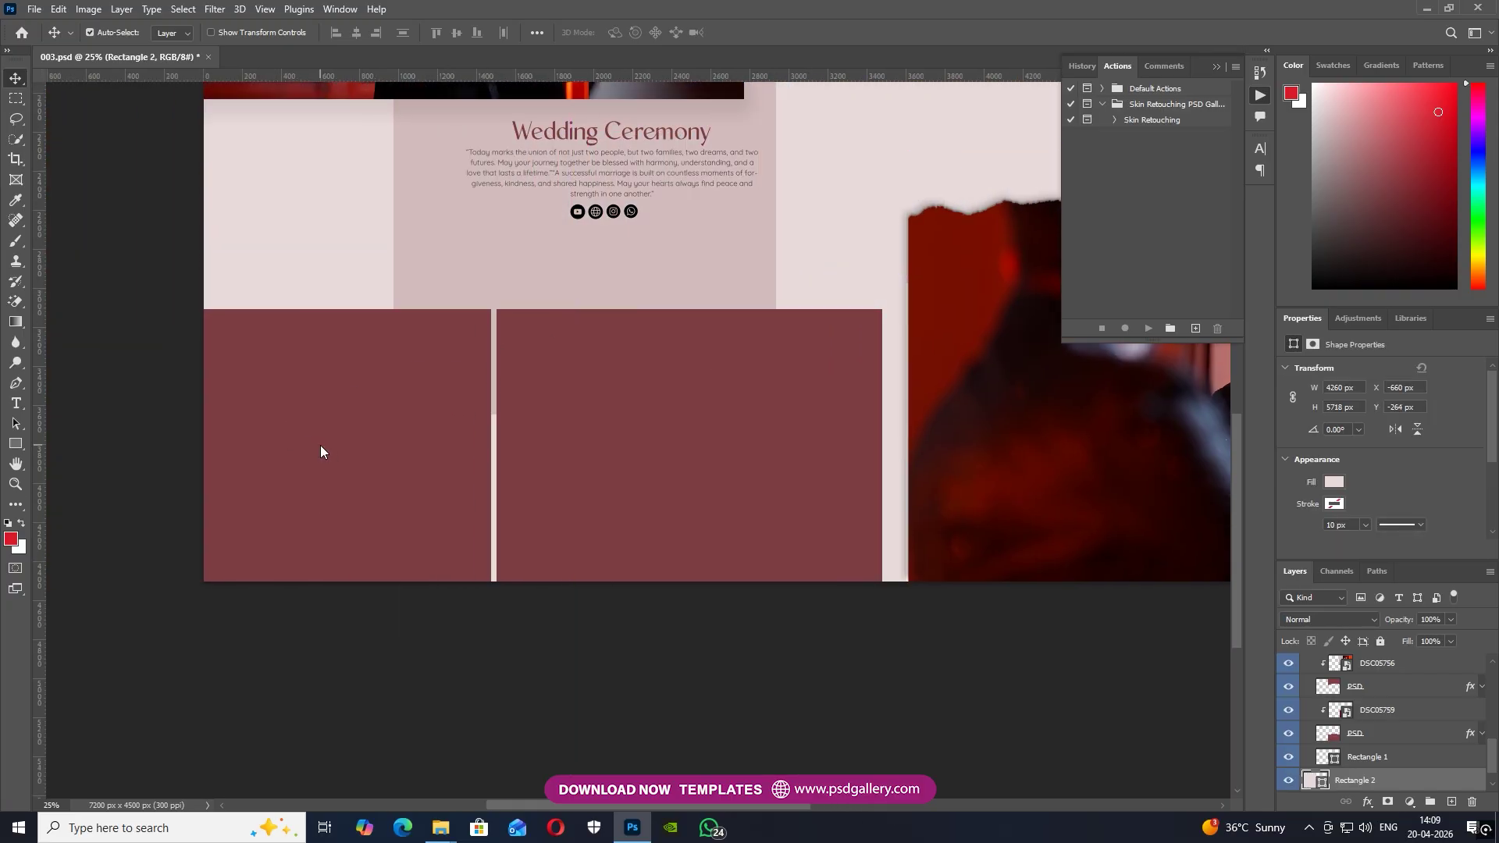
right_click(320, 447)
left_click(351, 455)
left_click_drag(408, 398, 407, 470)
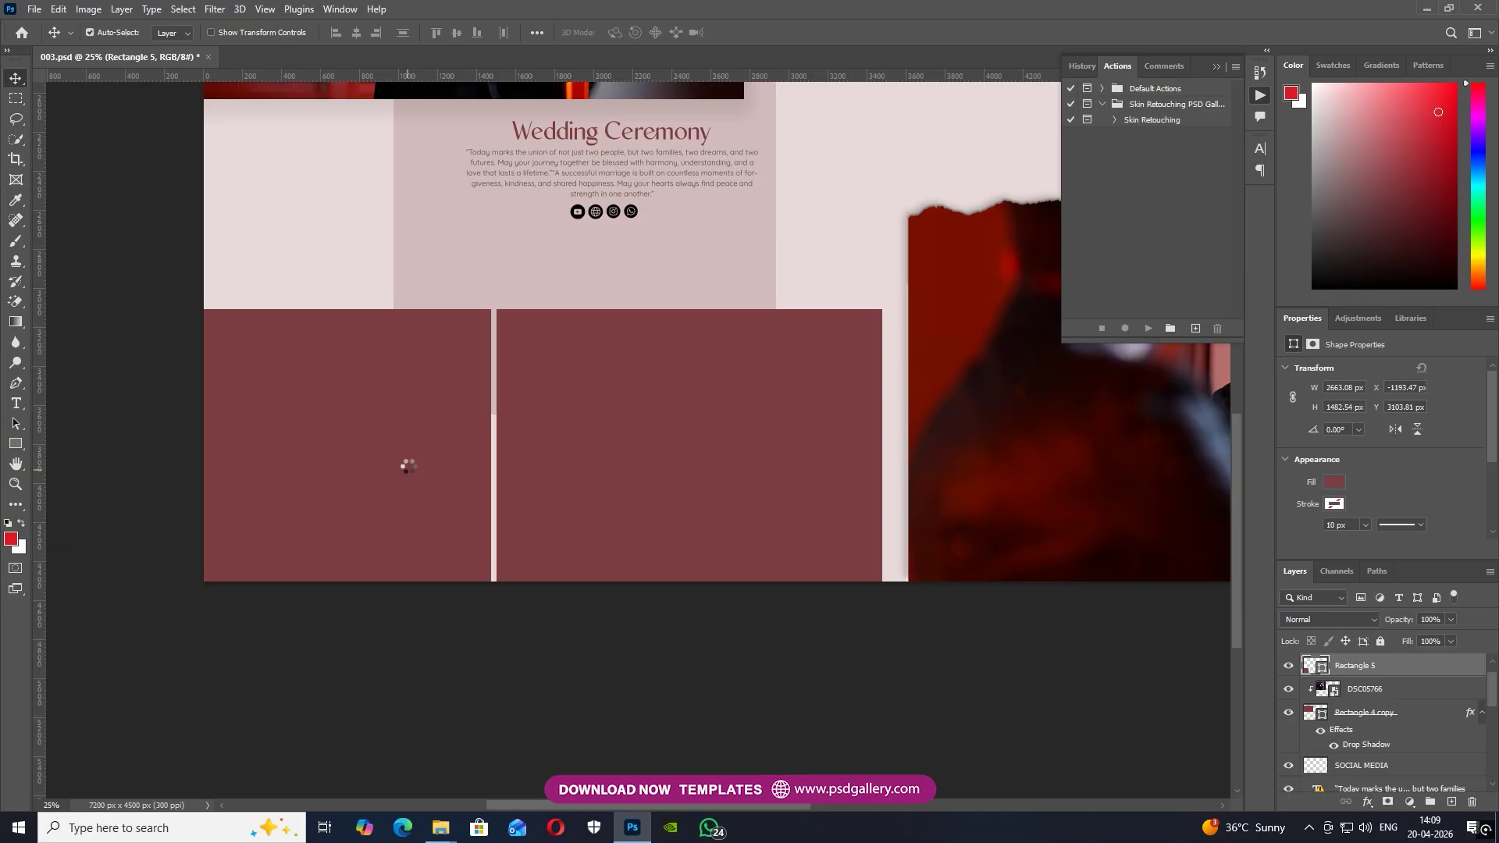
key("ctrl+minus")
left_click_drag(705, 277, 473, 425)
Clip DSC05768 to Rectangle 5, scale it to 57.81%, rotate it -1.36° and position it inside the frame.
key("ctrl+alt+g")
key("ctrl+t")
left_click_drag(652, 217, 585, 316)
left_click_drag(497, 407, 461, 396)
left_click_drag(613, 262, 607, 267)
key("Return")
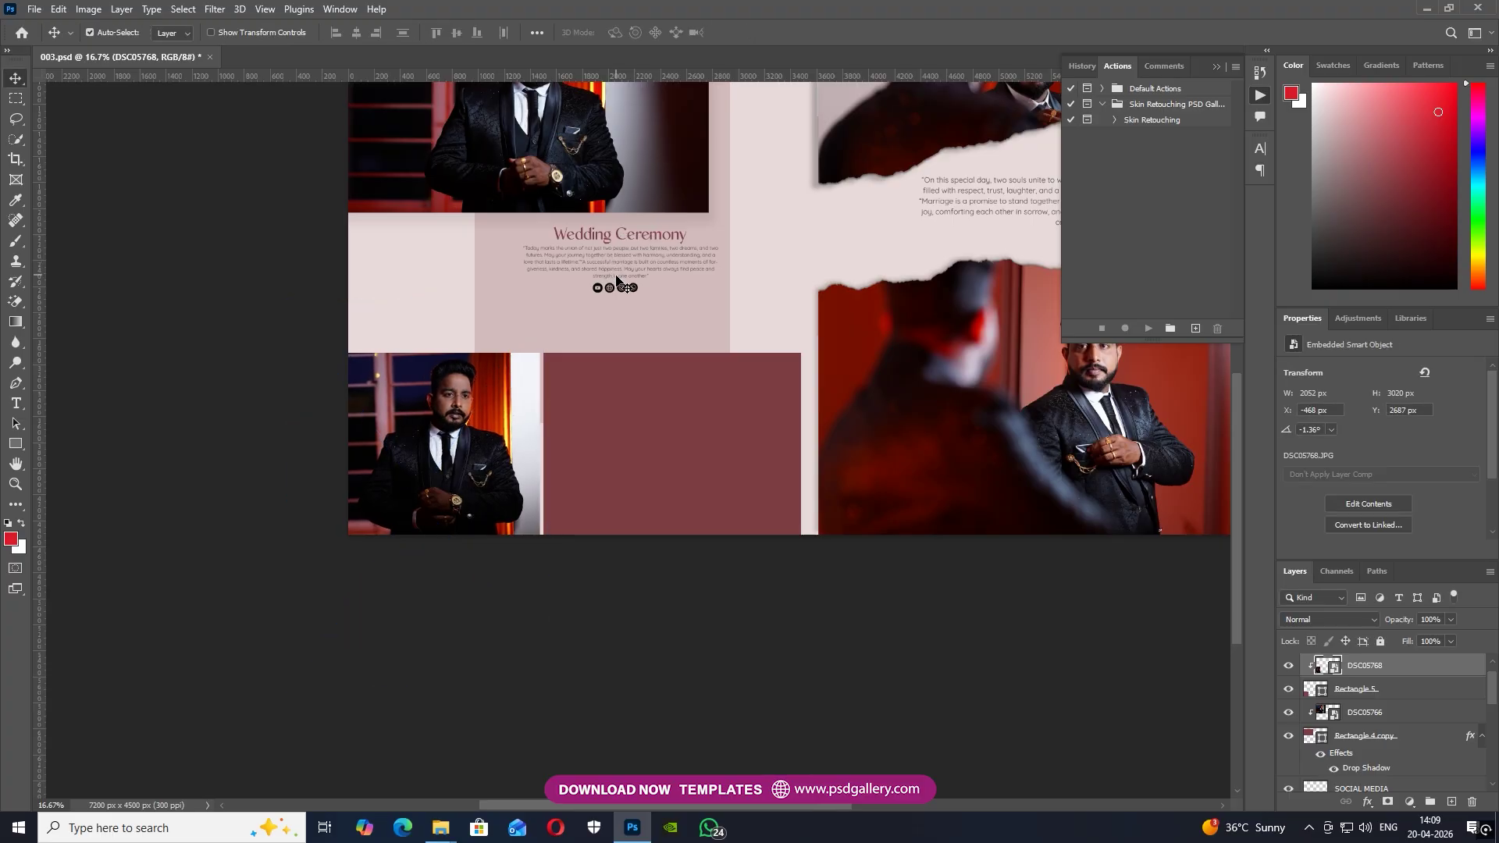
Place the DSC05772 photo above Rectangle 5 copy, over the wider lower frame, and clip it to that rectangle.
key("ctrl+plus")
right_click(617, 439)
left_click(638, 448)
left_click_drag(630, 462, 521, 455)
right_click(521, 455)
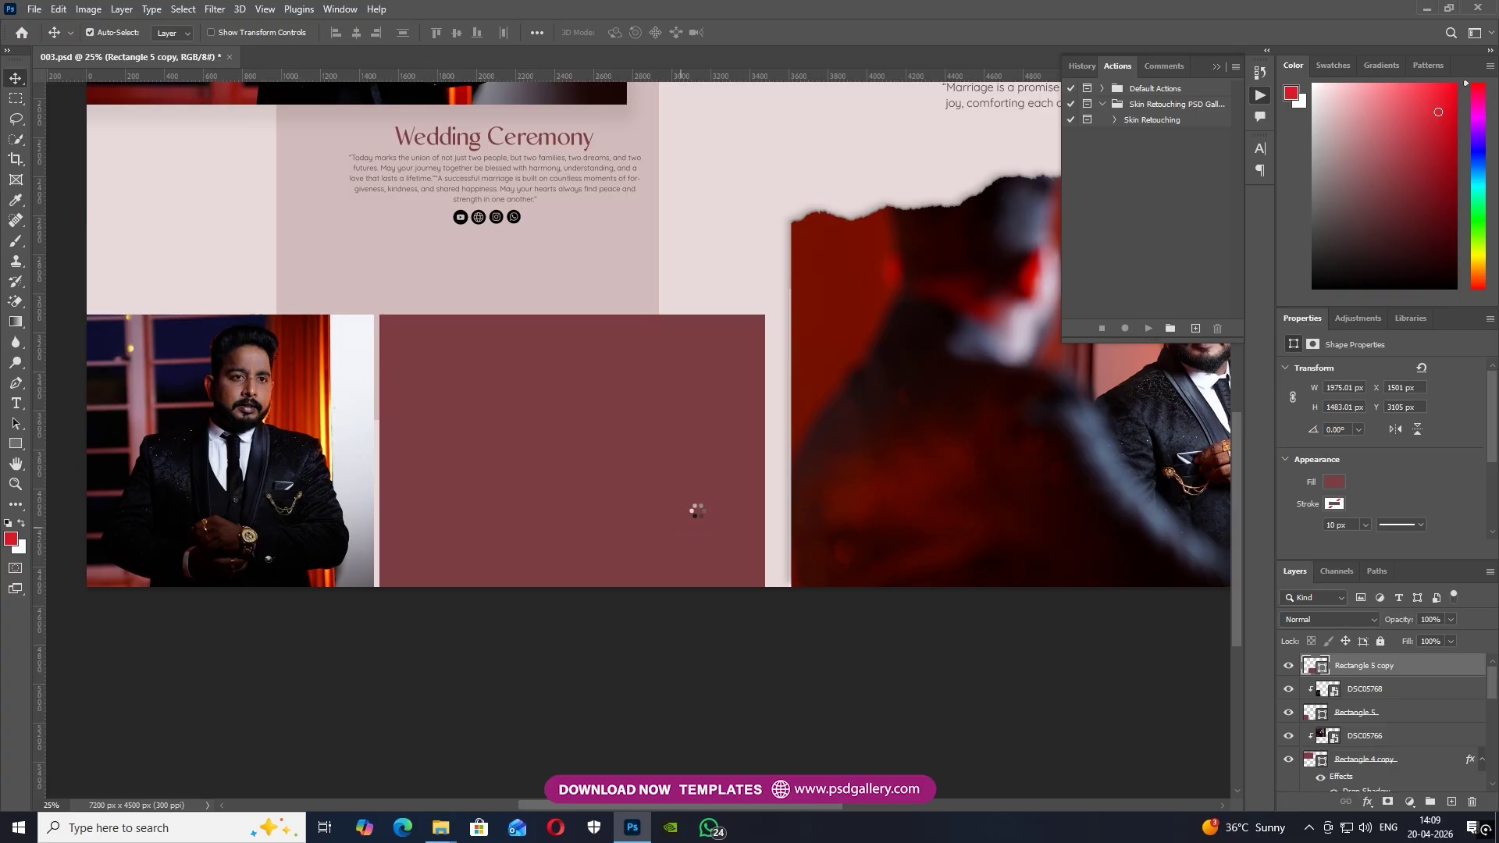
left_click_drag(734, 270, 611, 555)
key("ctrl+alt+g")
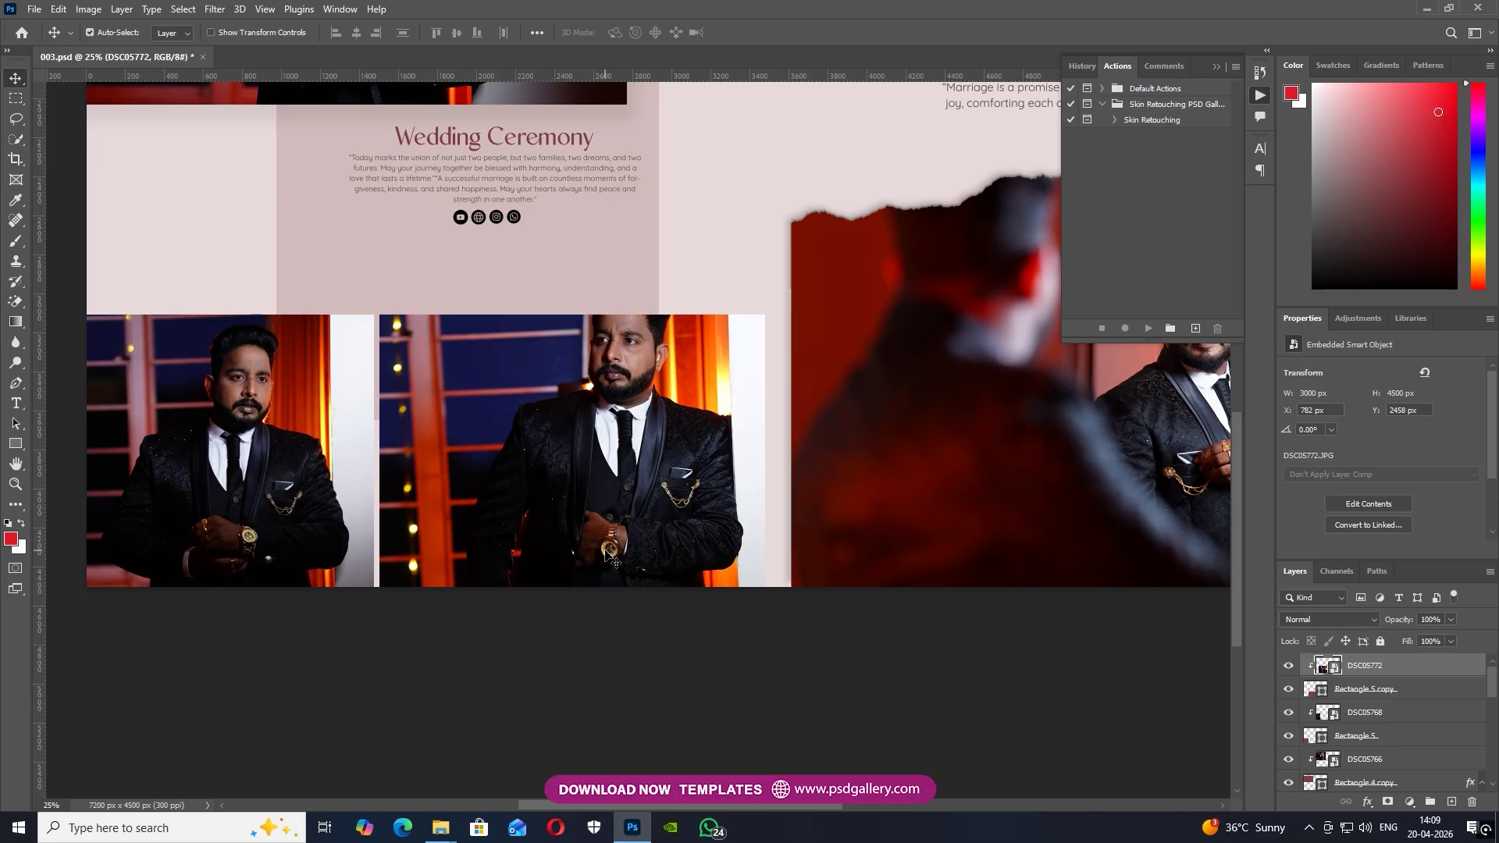
Scale DSC05772 to 85.43%, rotate it 0.63° and position the subject inside its frame.
key("ctrl+t")
mouse_move(825, 188)
left_mouse_down()
mouse_move(713, 234)
mouse_move(864, 208)
mouse_move(818, 199)
left_mouse_up()
left_click_drag(671, 359, 661, 386)
left_click_drag(736, 181, 741, 185)
key("Return")
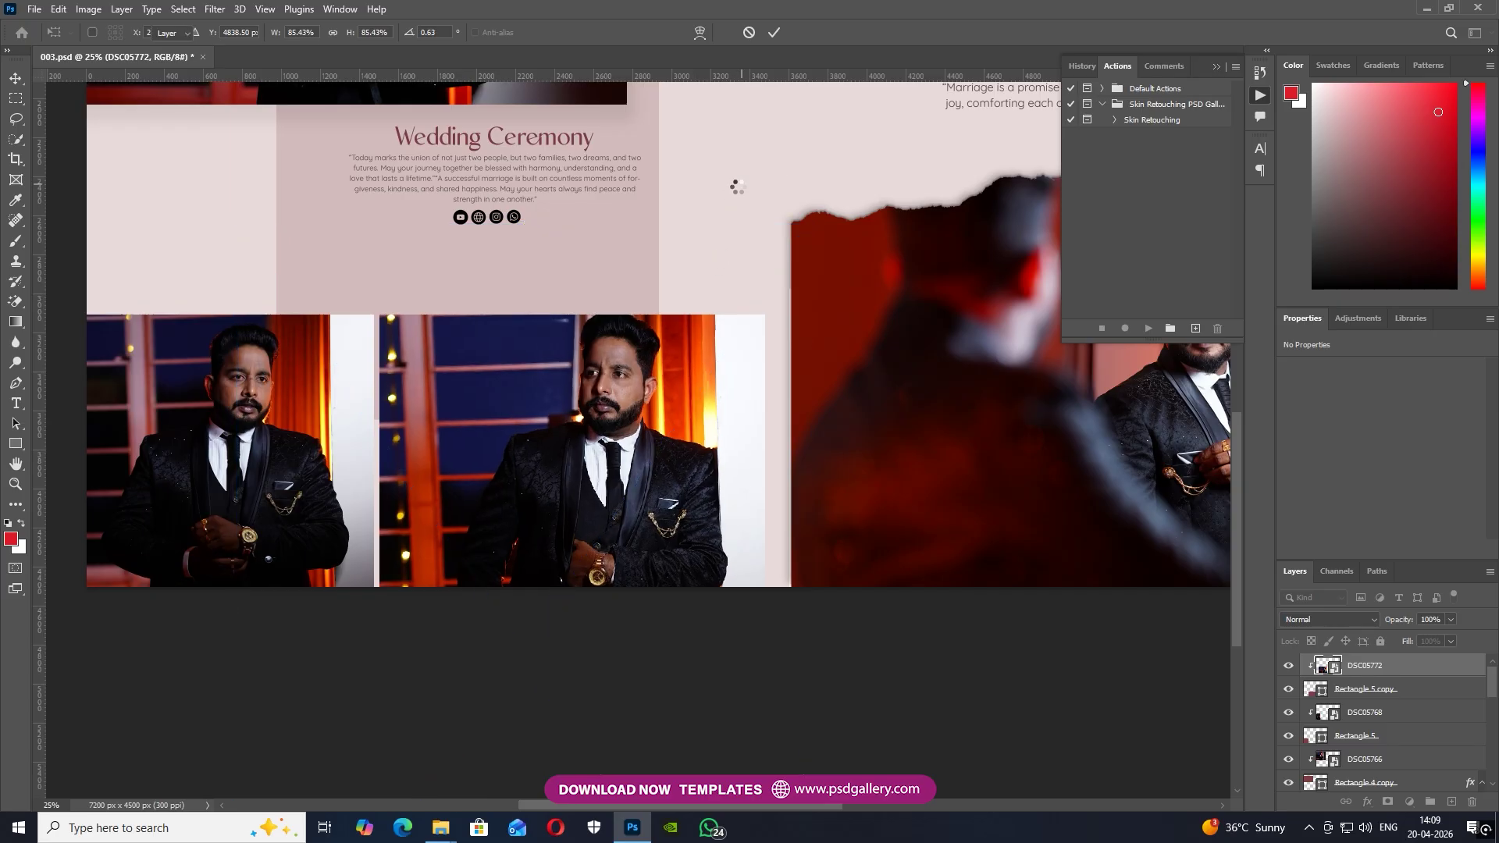
Enlarge DSC05768 in the lower-left frame to about 2291 × 3372 px and reposition it.
right_click(177, 473)
left_click(223, 493)
key("ctrl+t")
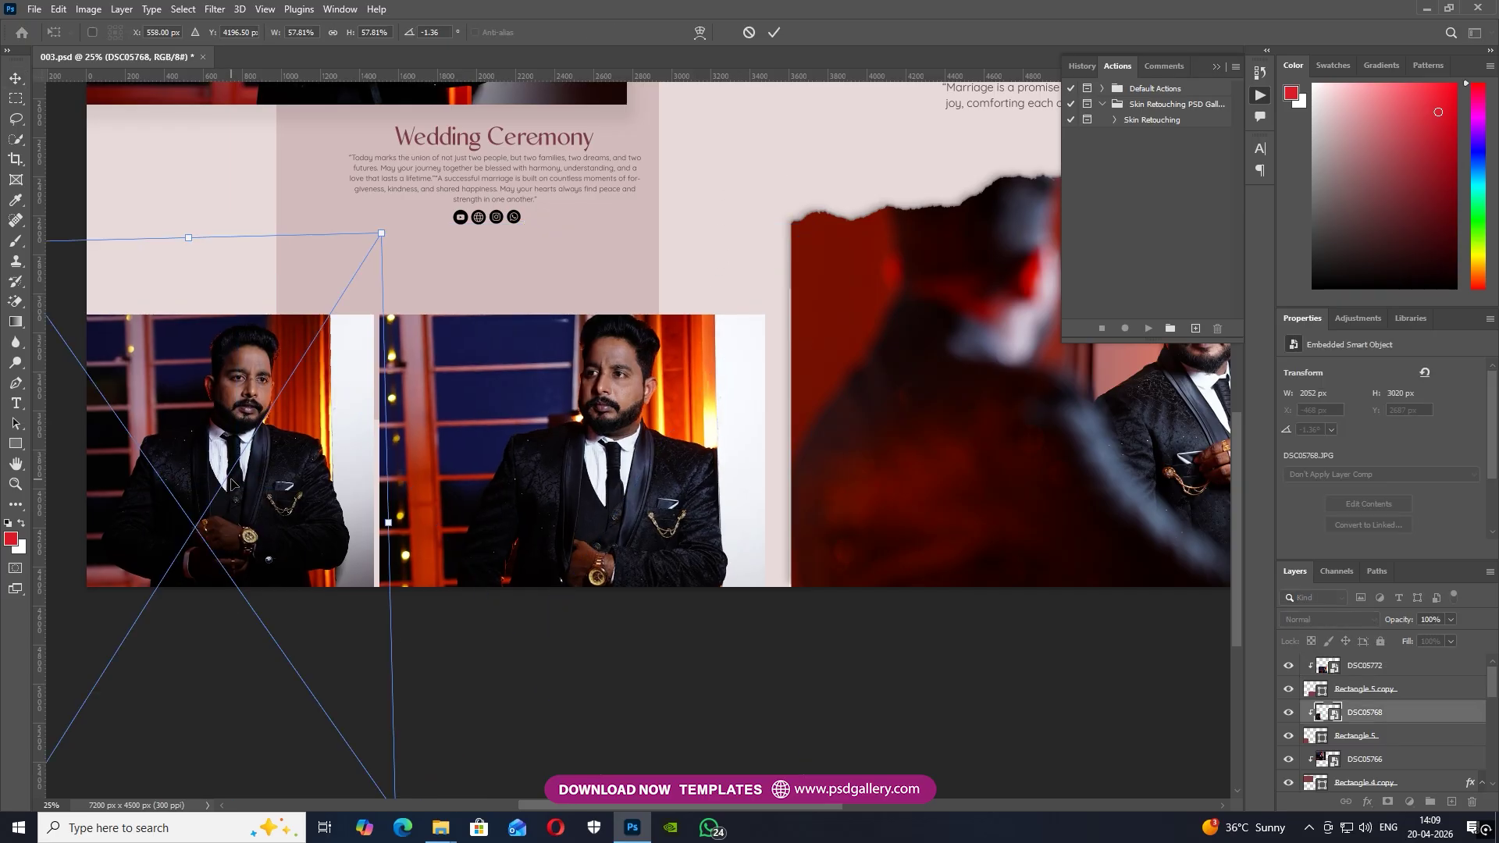
left_click_drag(388, 240, 433, 218)
left_click_drag(344, 356, 330, 375)
key("Return")
Review the whole spread to check how the photos sit in their frames.
right_click(606, 421)
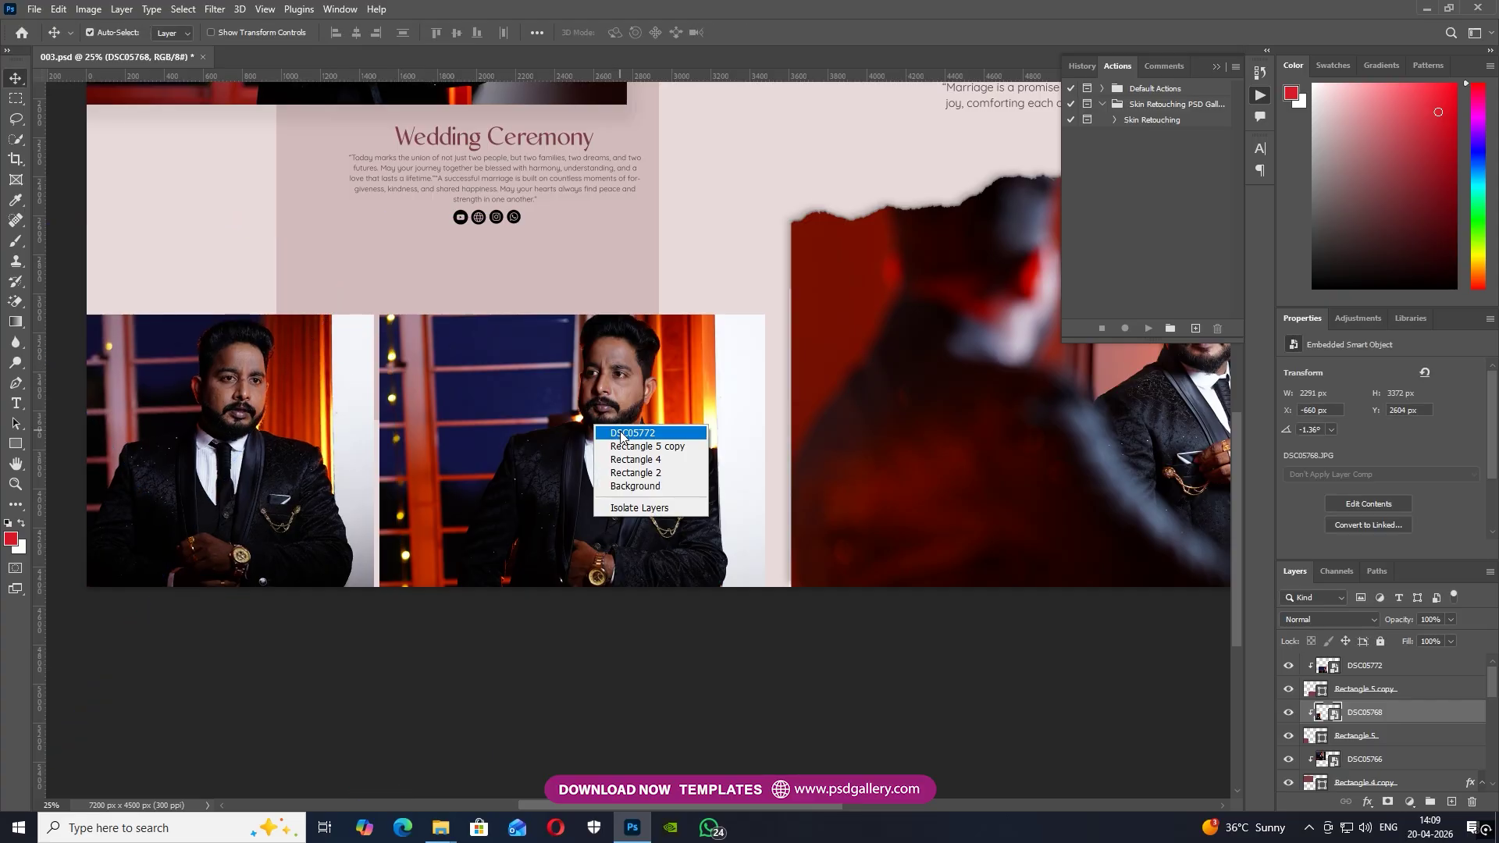
left_click(625, 436)
key("ctrl+minus")
key("ctrl+minus")
key("ctrl+minus")
left_click_drag(676, 330, 761, 448)
key("ctrl+plus")
left_click_drag(614, 432, 772, 432)
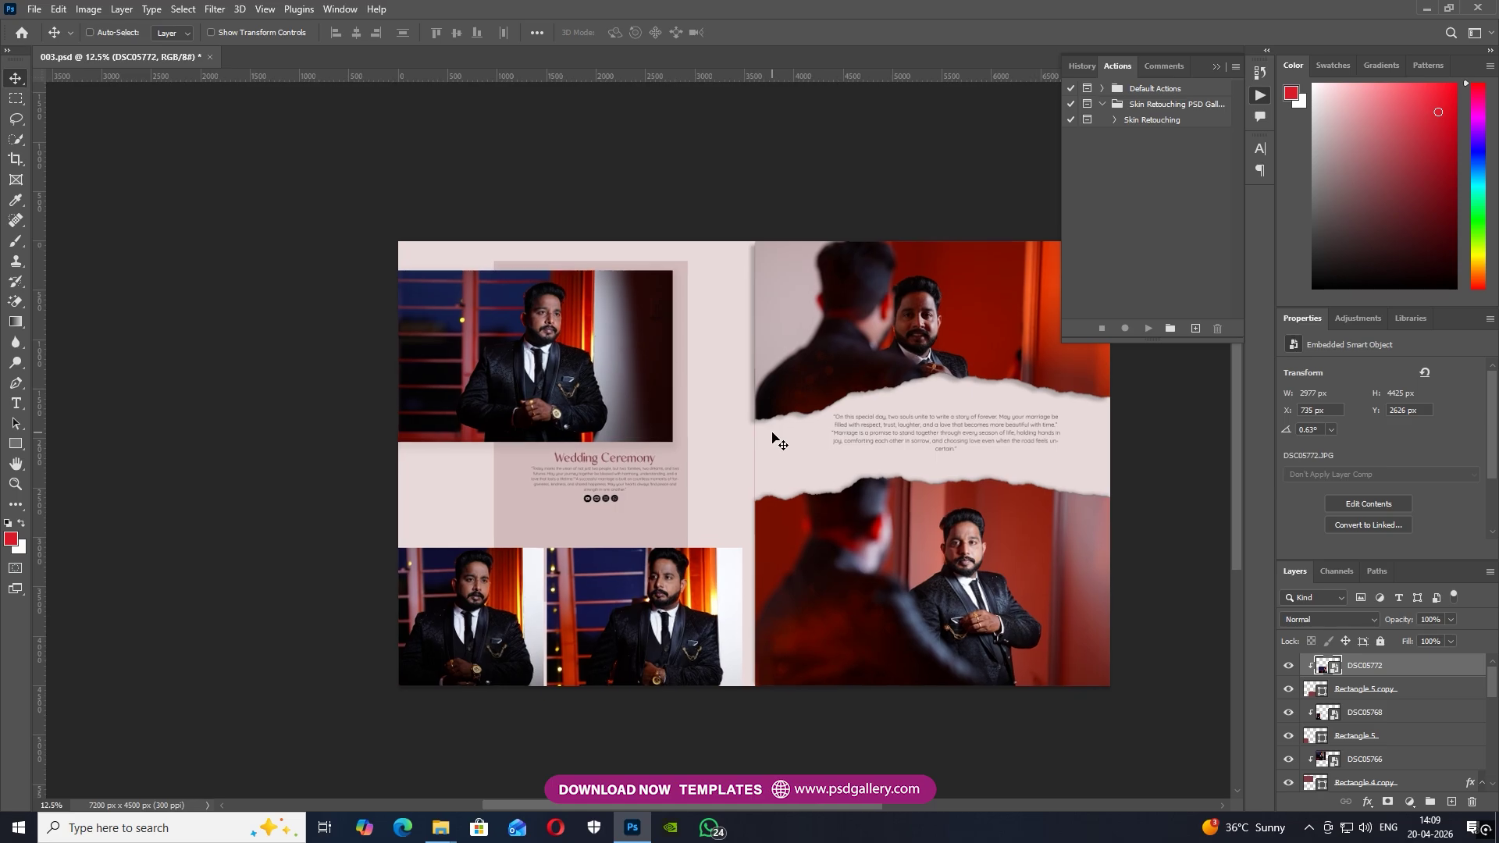
Inspect the torn-paper quote area and the two mirror photos around it up close.
key("ctrl+plus")
left_click_drag(866, 429, 527, 510)
key("ctrl+plus")
right_click(506, 334)
left_click(539, 344)
left_click_drag(835, 544, 837, 584)
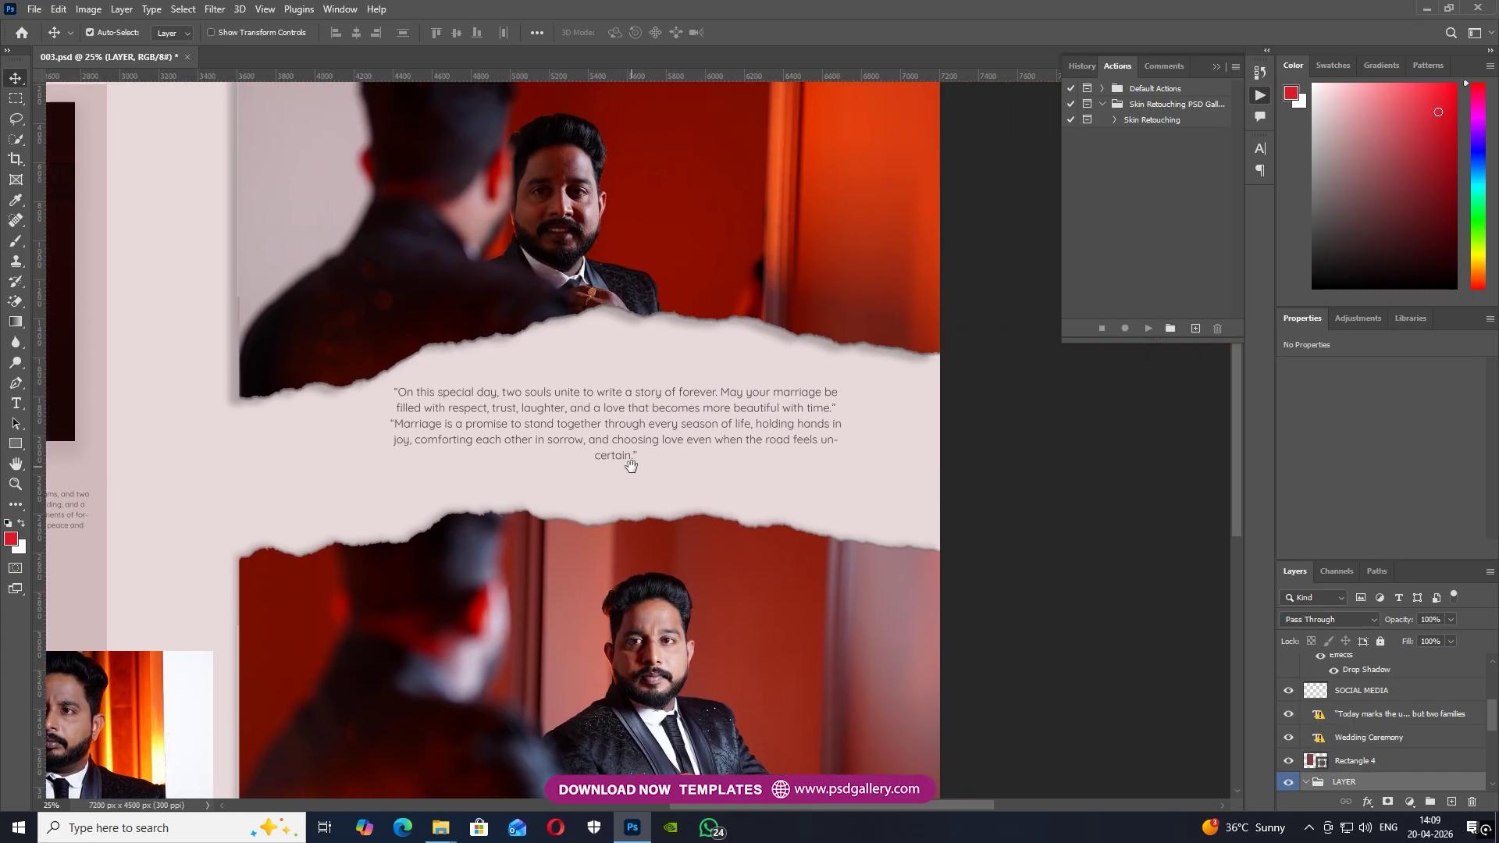
left_click_drag(240, 453, 545, 436)
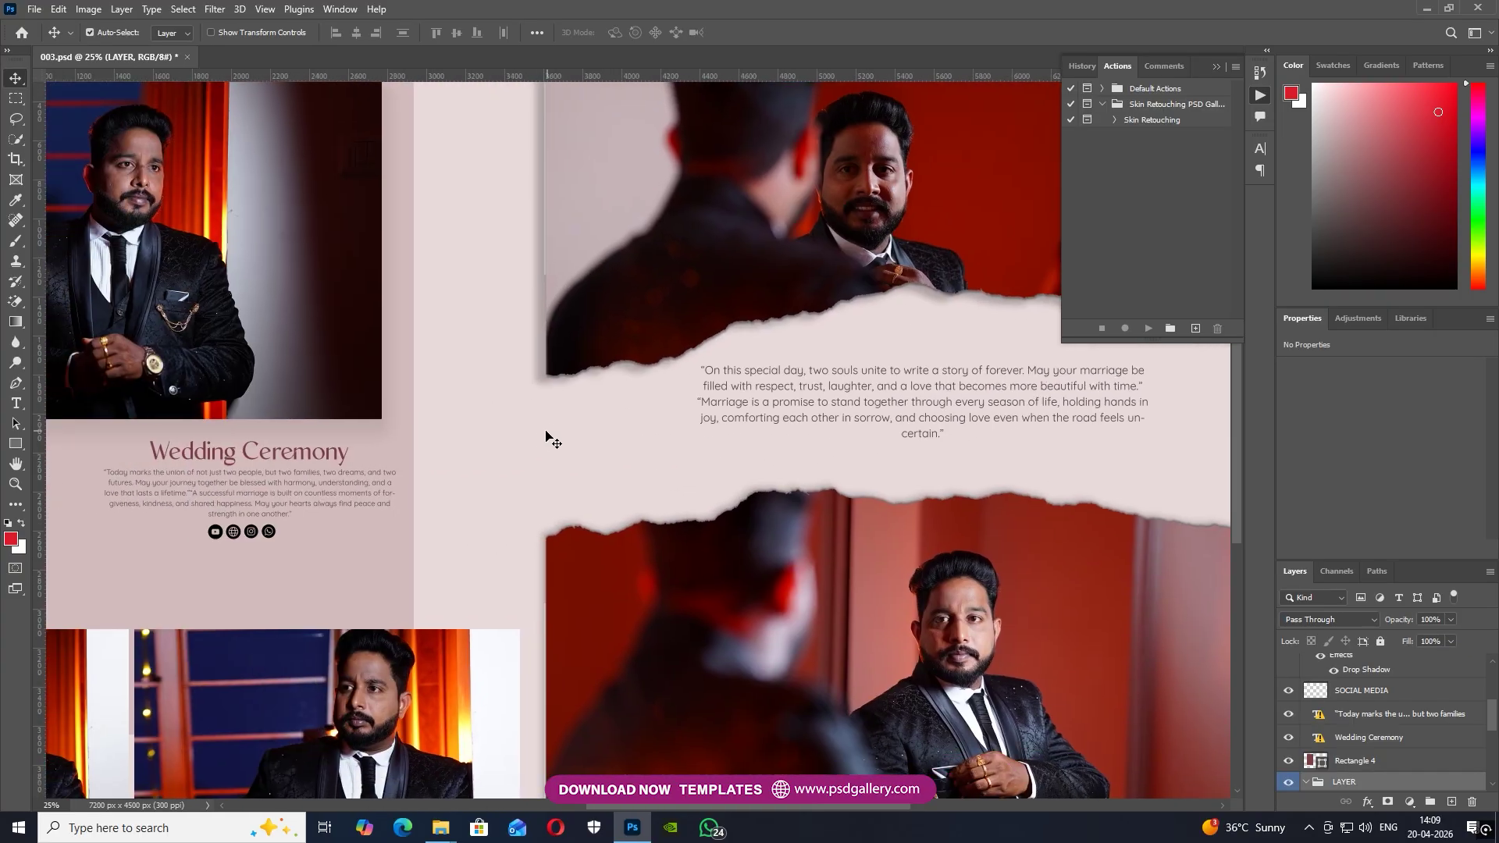
left_click_drag(613, 367, 343, 495)
right_click(392, 415)
left_click(418, 422)
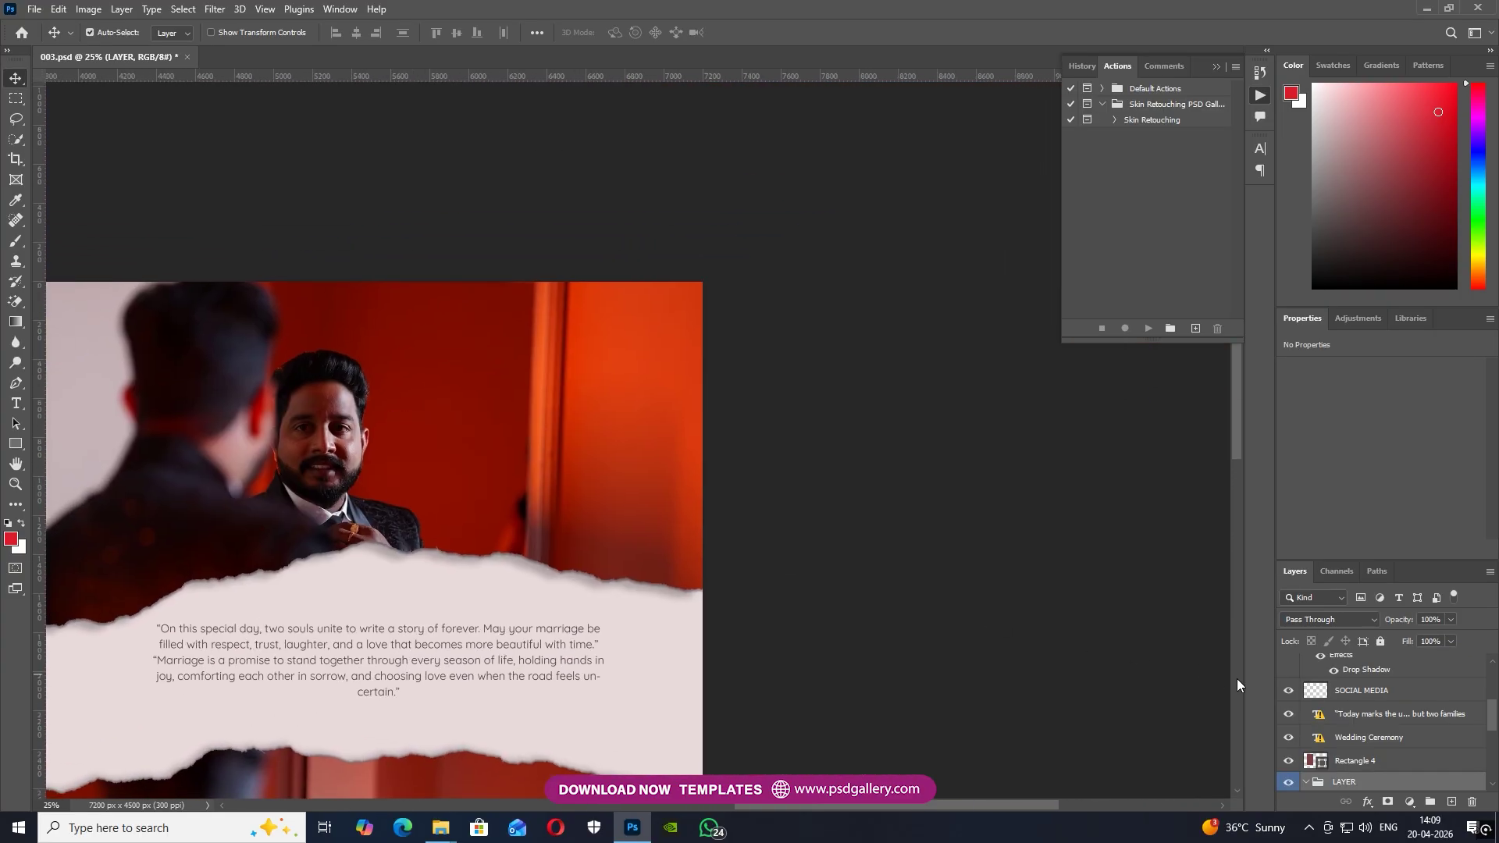
left_click_drag(609, 605, 691, 607)
right_click(468, 432)
left_click(492, 445)
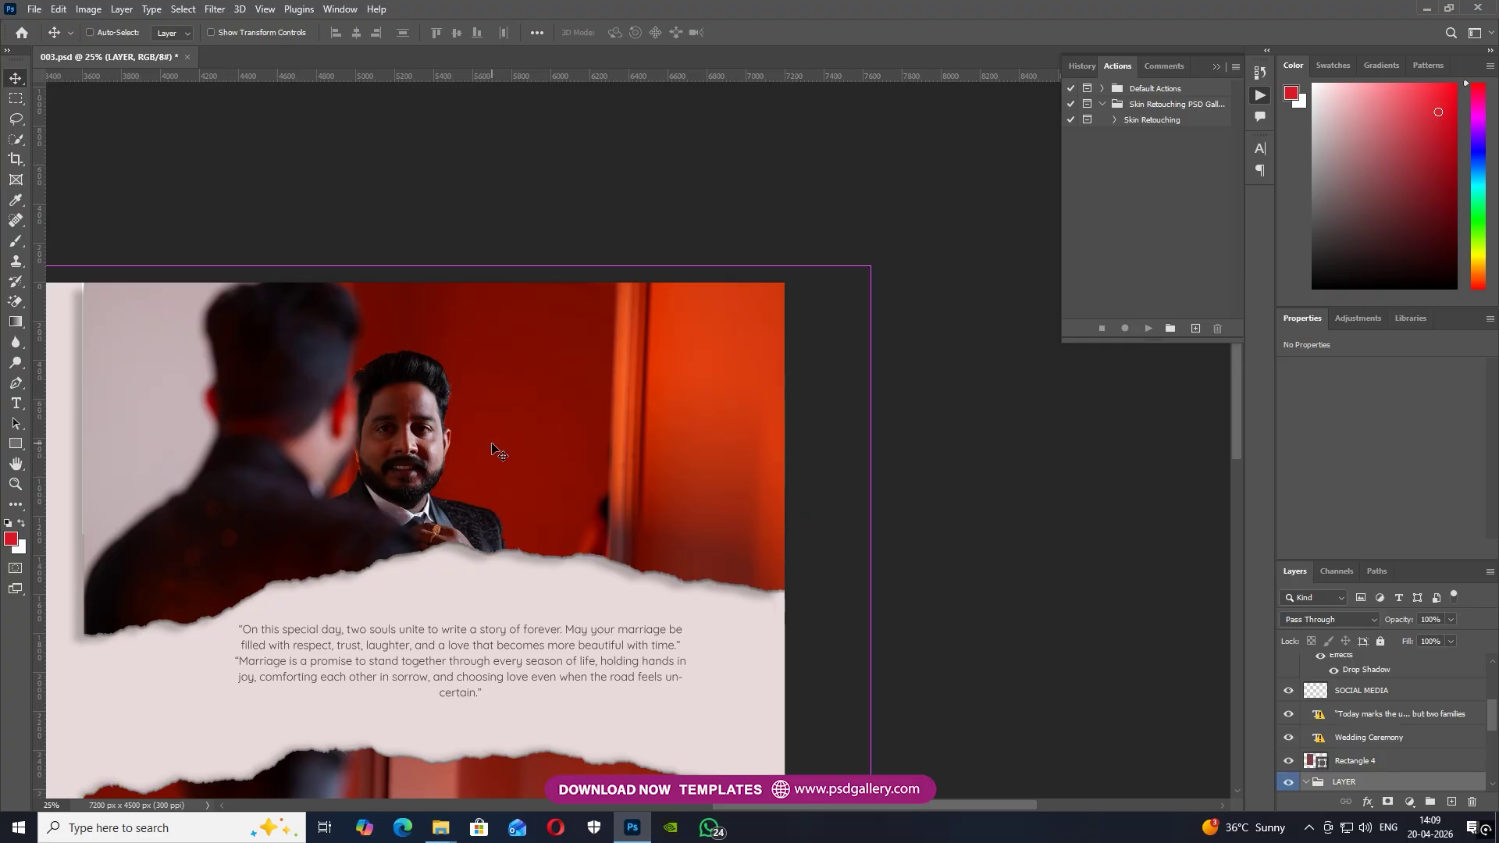
Brighten the upper mirror photo DSC05756 with Levels, setting the midtones to 1.27 and the white input to 233.
key("ctrl")
right_click(489, 401)
left_click(615, 456)
right_click(476, 377)
left_click(515, 396)
key("ctrl+l")
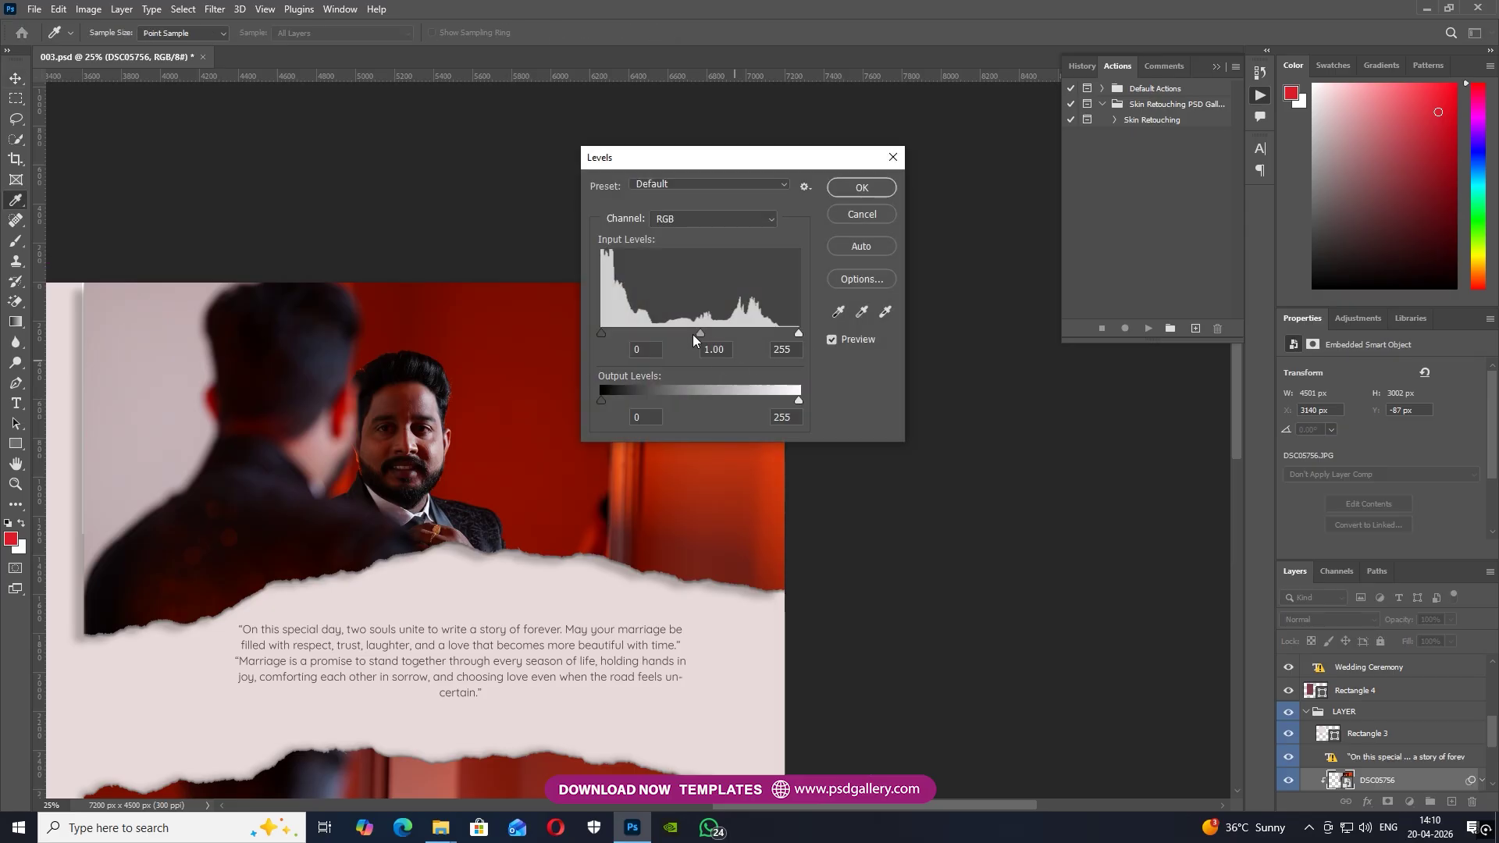
left_click_drag(695, 334, 682, 334)
left_click_drag(798, 334, 782, 336)
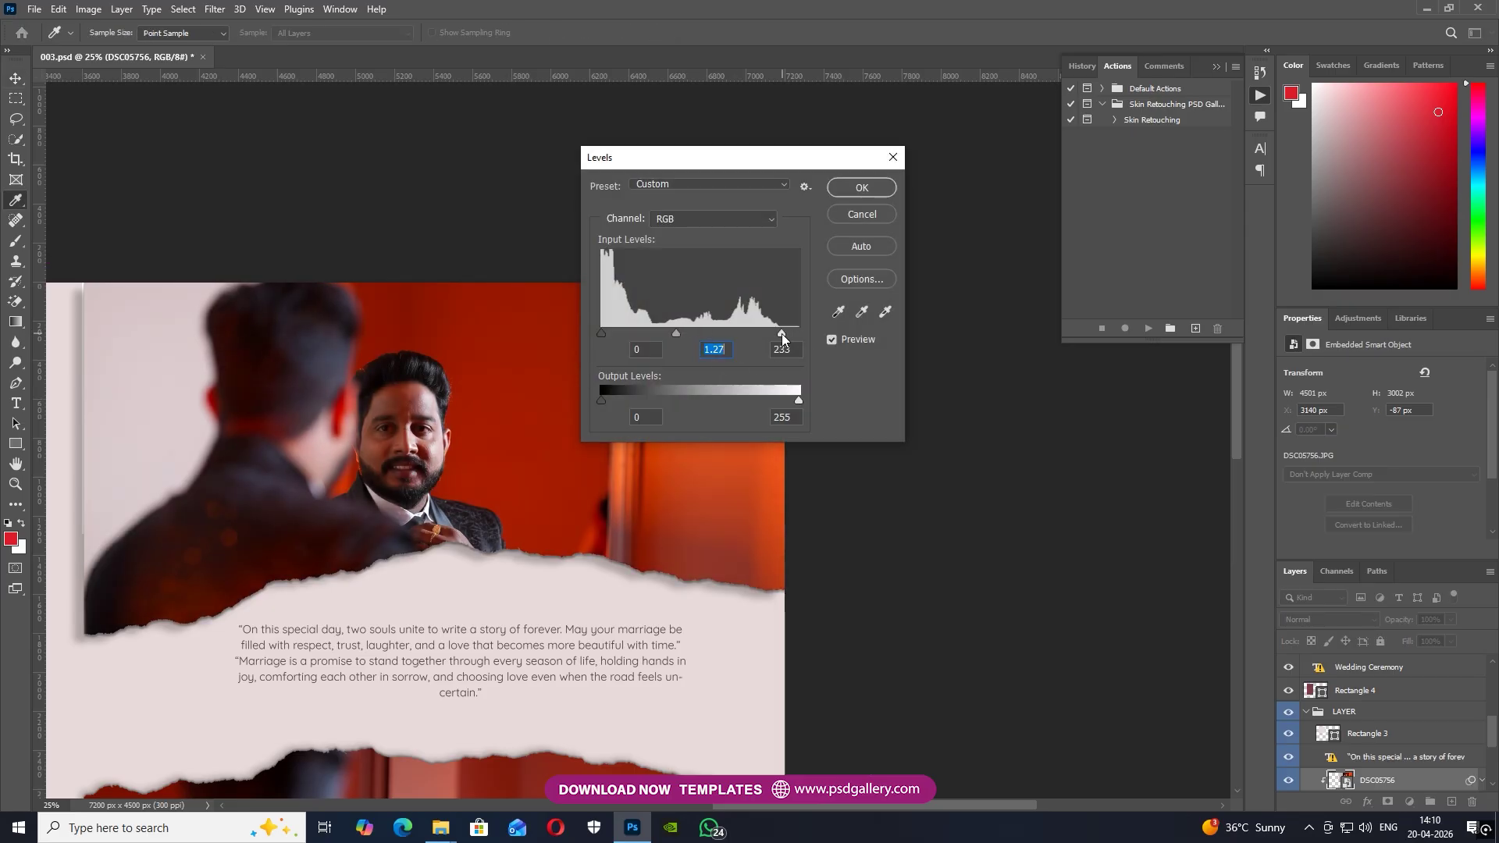
left_click(861, 188)
Rasterize the DSC05756 smart object layer and choose the Dodge tool.
left_click(15, 363)
right_click(1403, 767)
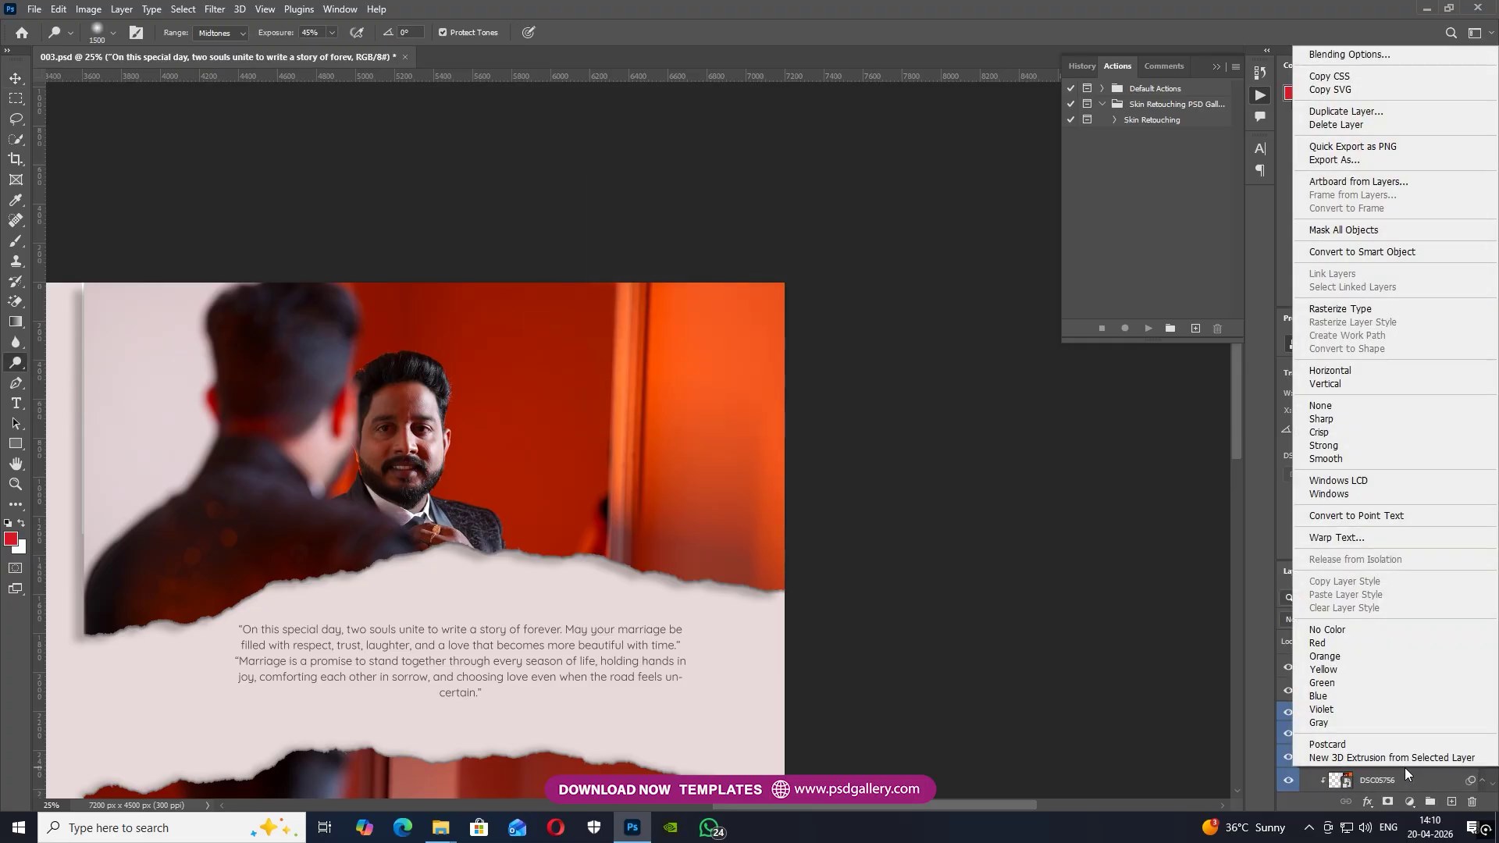
left_click(1399, 786)
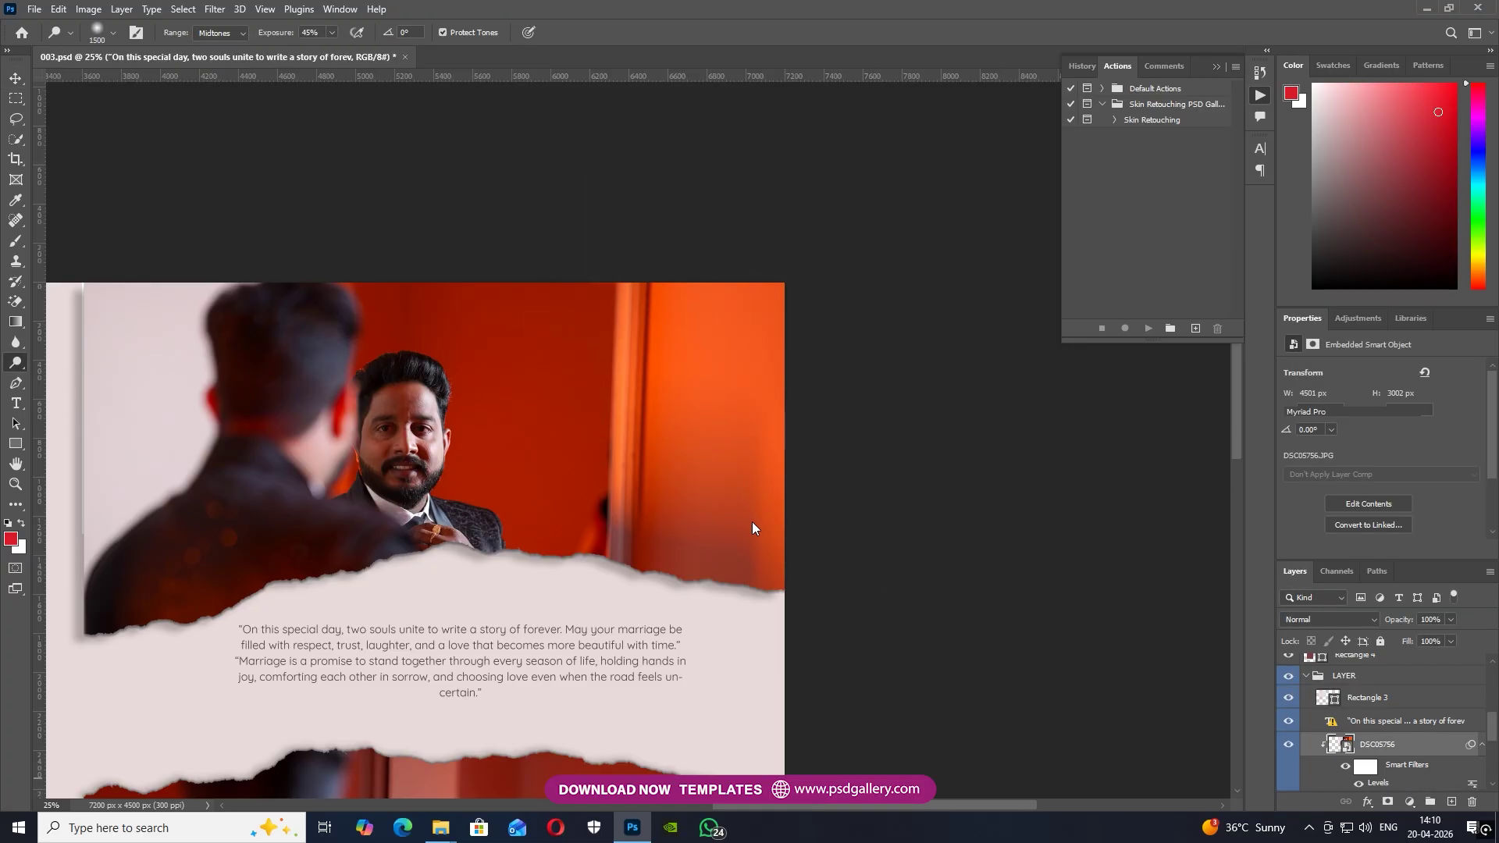
key("v")
right_click(505, 396)
left_click(539, 404)
right_click(556, 445)
left_click(589, 466)
right_click(1362, 741)
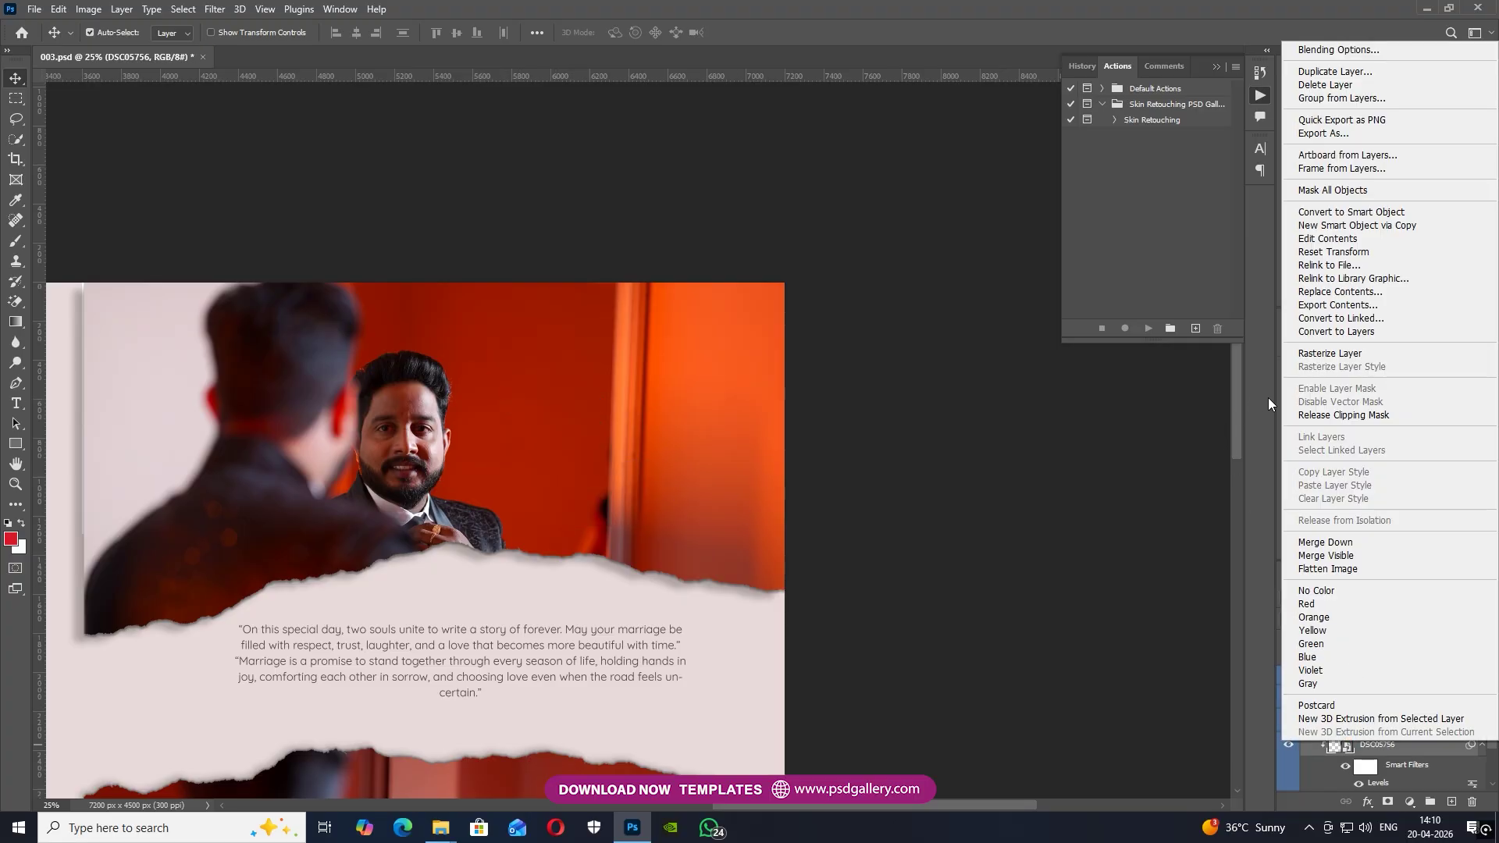
left_click(1330, 353)
key("o")
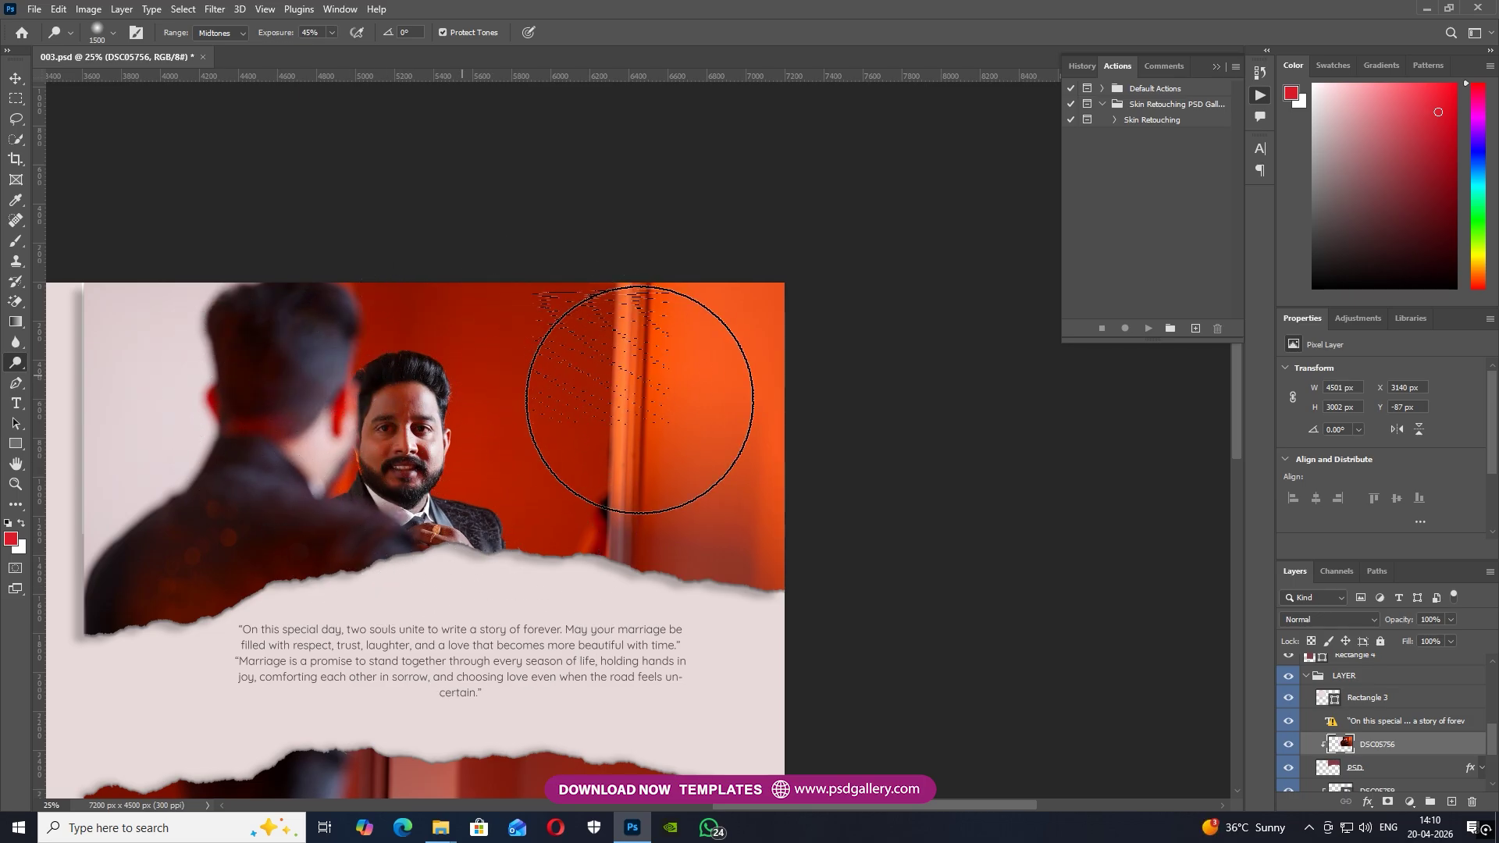
Outline the red wall area with the dark spot beside the door frame with the Pen tool and convert the path to a selection.
key("v")
left_click_drag(605, 459, 555, 451)
right_click(470, 438)
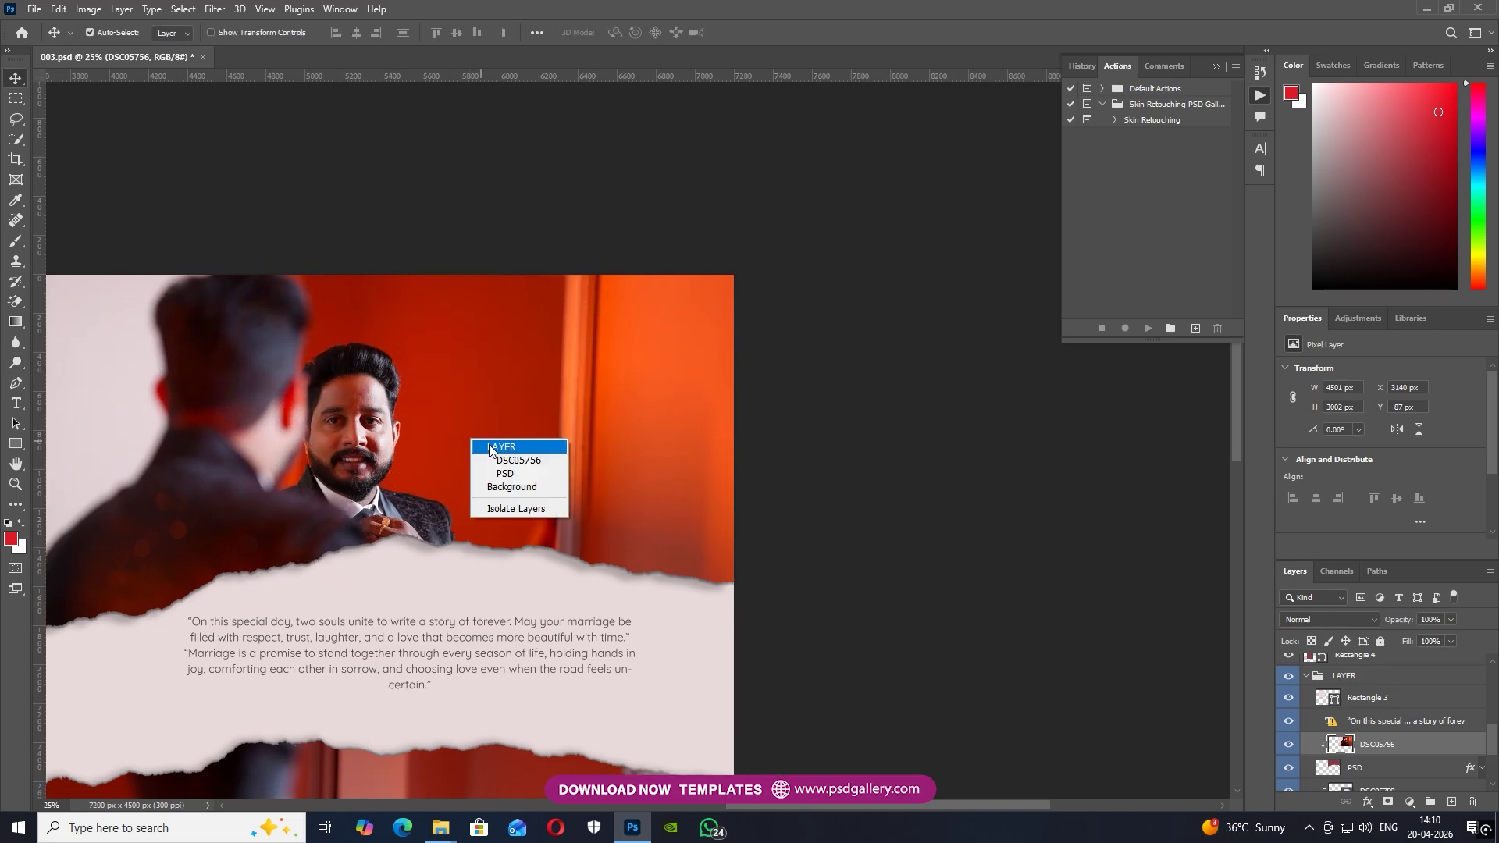
left_click(488, 444)
key("ctrl+plus")
right_click(462, 446)
left_click(487, 452)
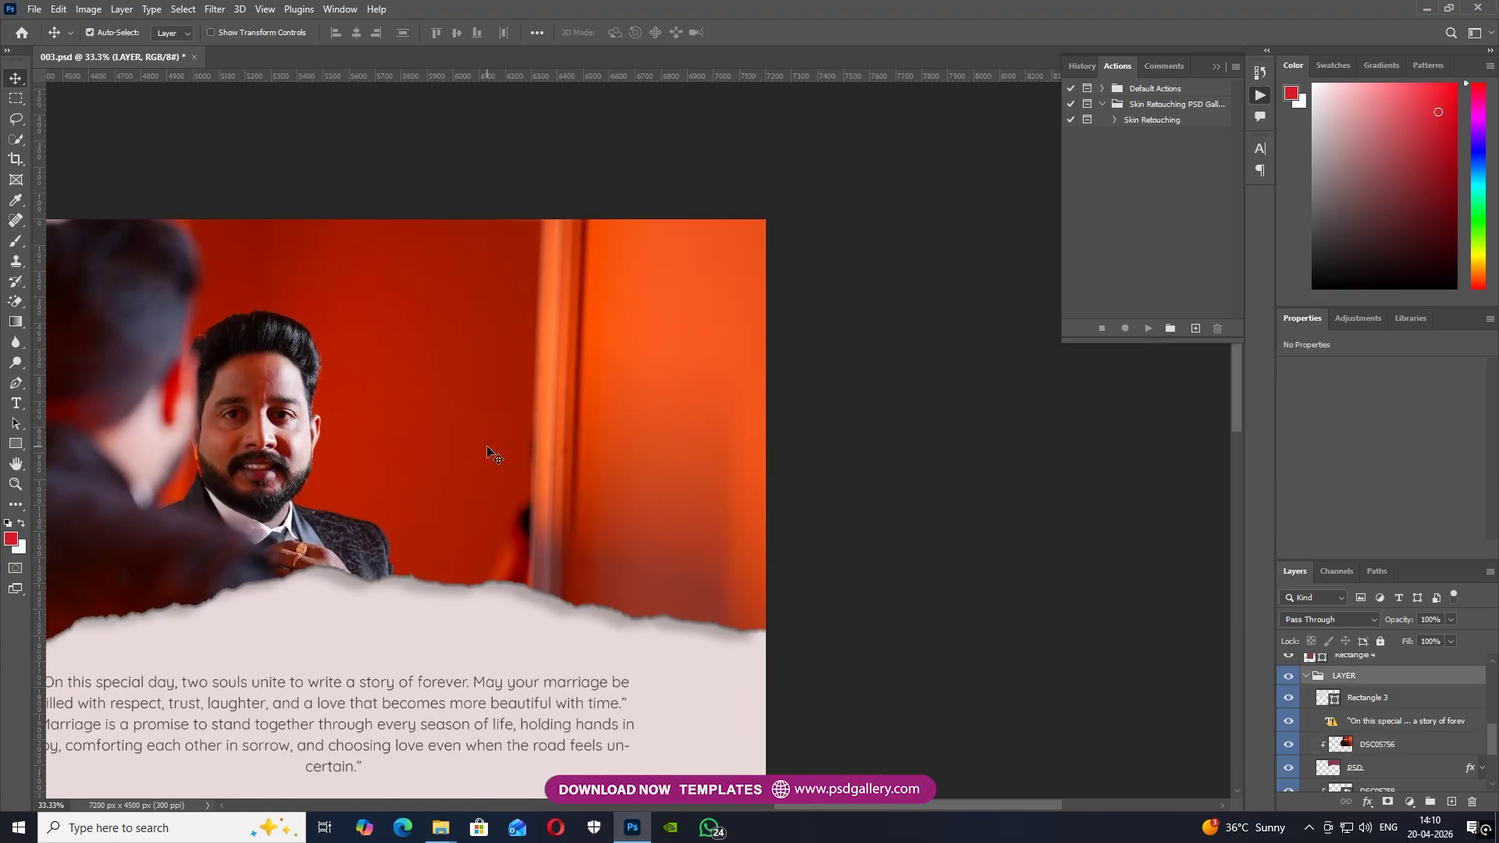
key("p")
key("ctrl+plus")
left_click(470, 678)
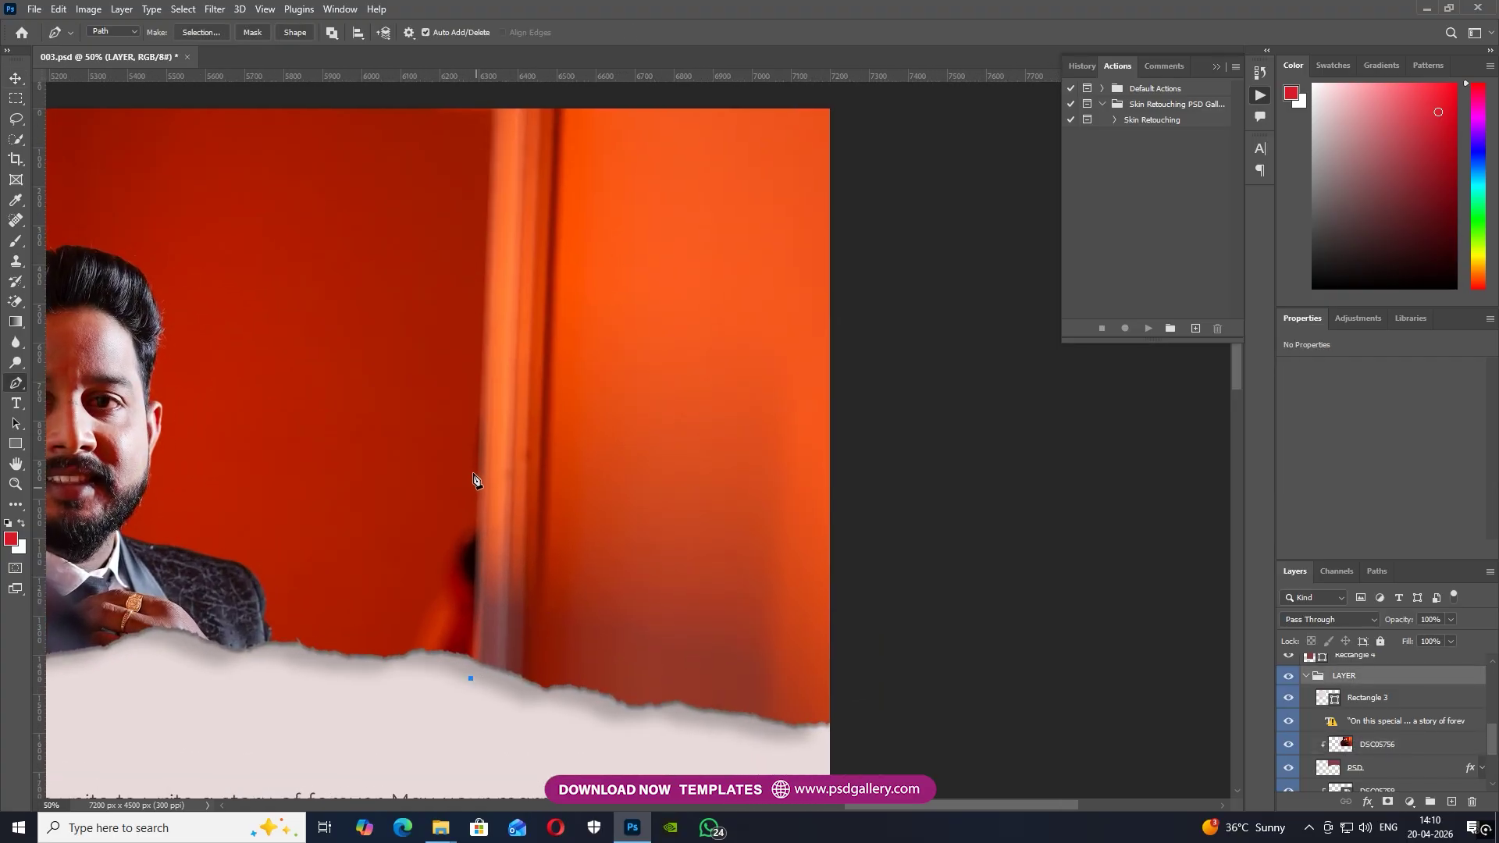
left_click(478, 390)
left_click(403, 265)
left_click(282, 370)
left_click(277, 606)
left_click(319, 702)
left_click(372, 744)
key("ctrl+Return")
Sample the wall's red, brush it over the selected area on the DSC05756 layer to cover the dark spot, and deselect.
key("i")
left_click(396, 497)
key("b")
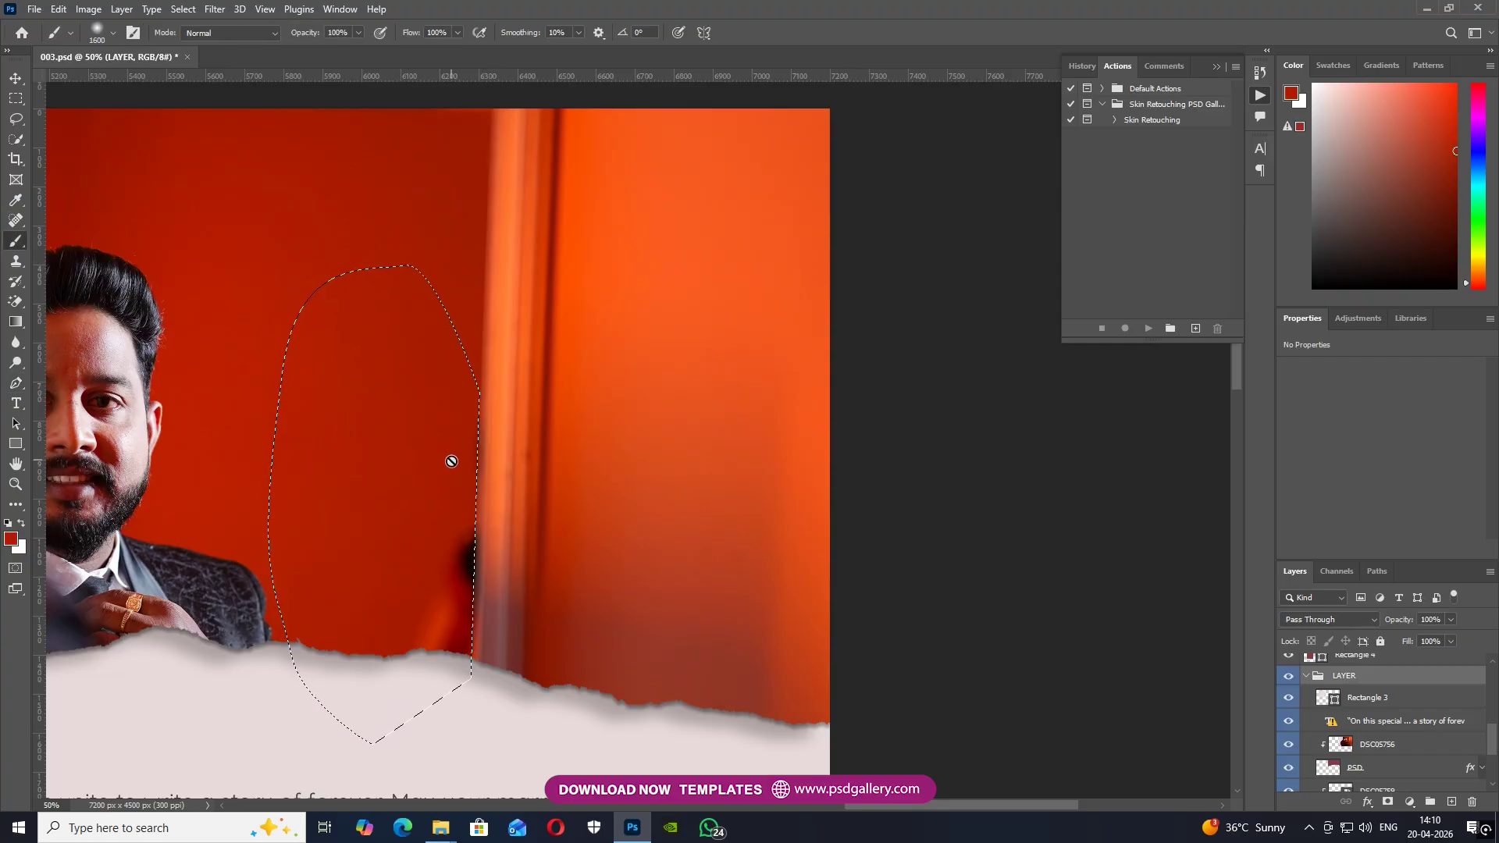
left_click(367, 494)
left_click(734, 319)
key("v")
right_click(730, 320)
left_click(756, 344)
key("i")
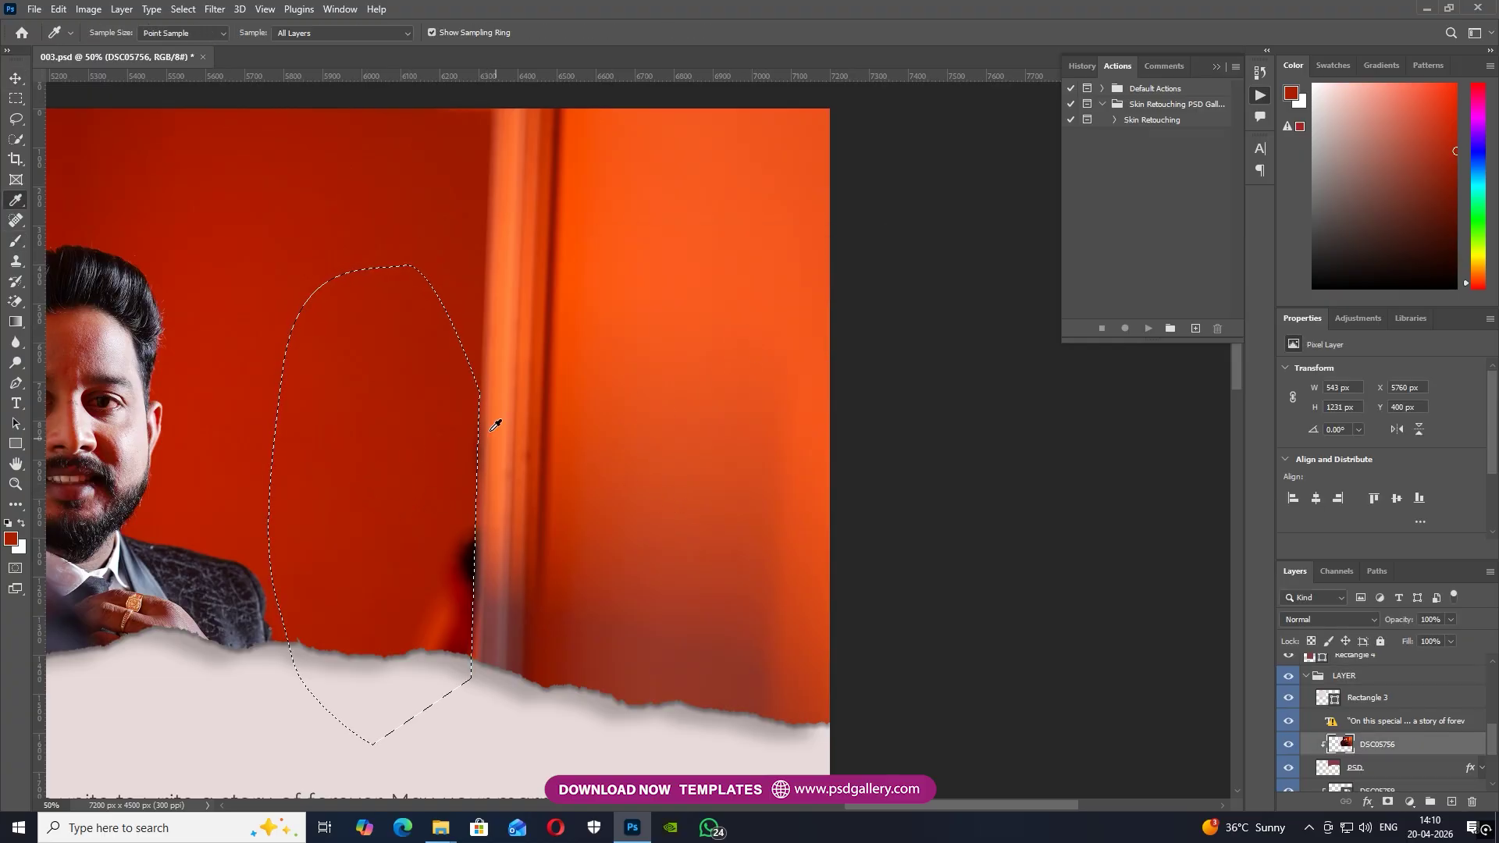
key("b")
left_click_drag(428, 528, 442, 638)
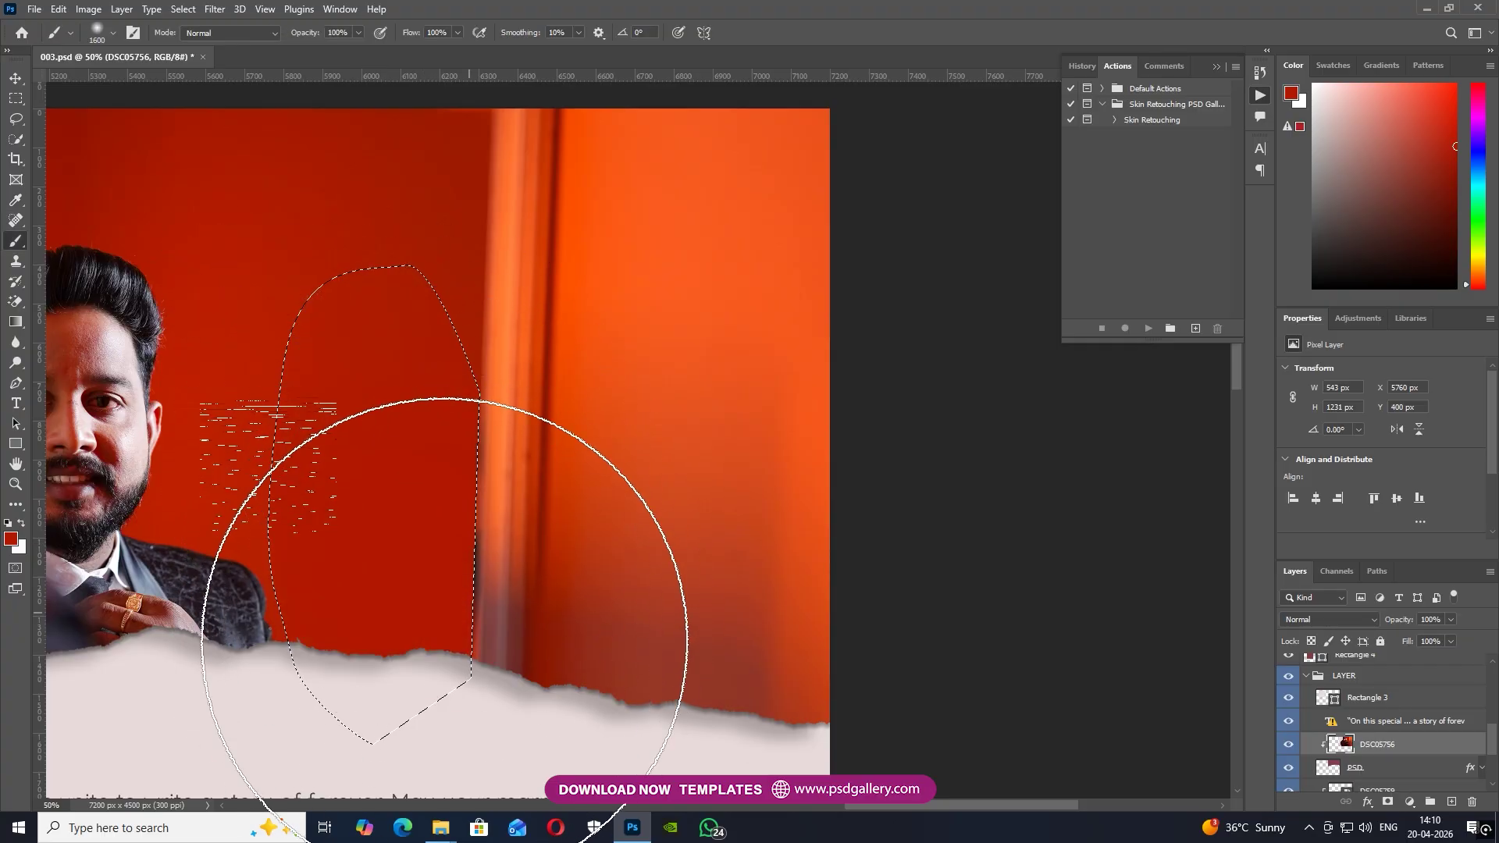
key("ctrl+d")
Open the Camera Raw Filter on DSC05756 and set Sharpening to 49 and Noise Reduction to 79.
key("ctrl+minus")
key("ctrl+minus")
key("ctrl+minus")
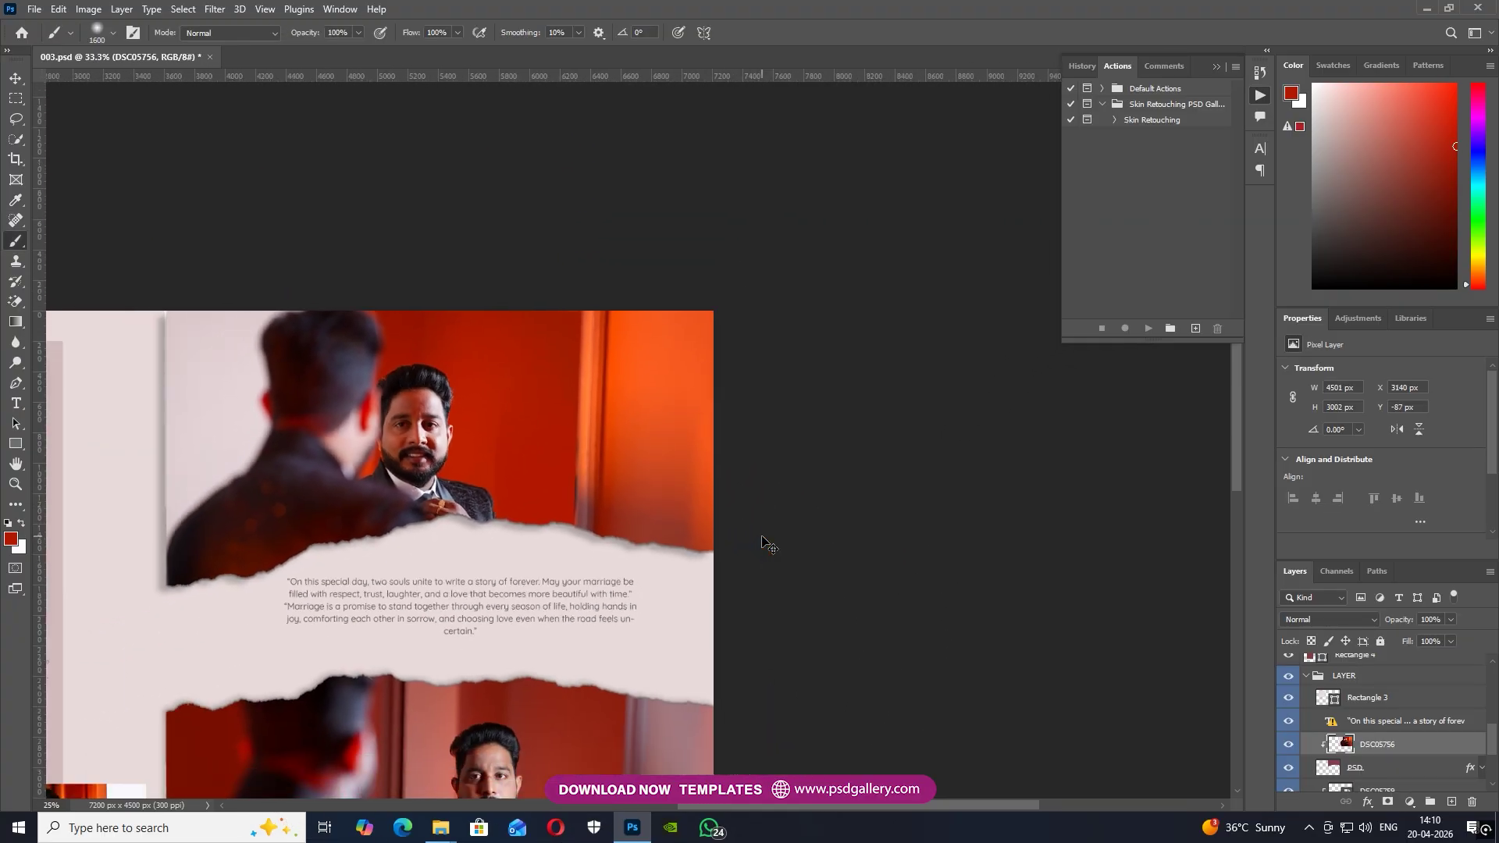
left_click_drag(524, 480, 580, 498)
key("ctrl+plus")
key("v")
right_click(444, 448)
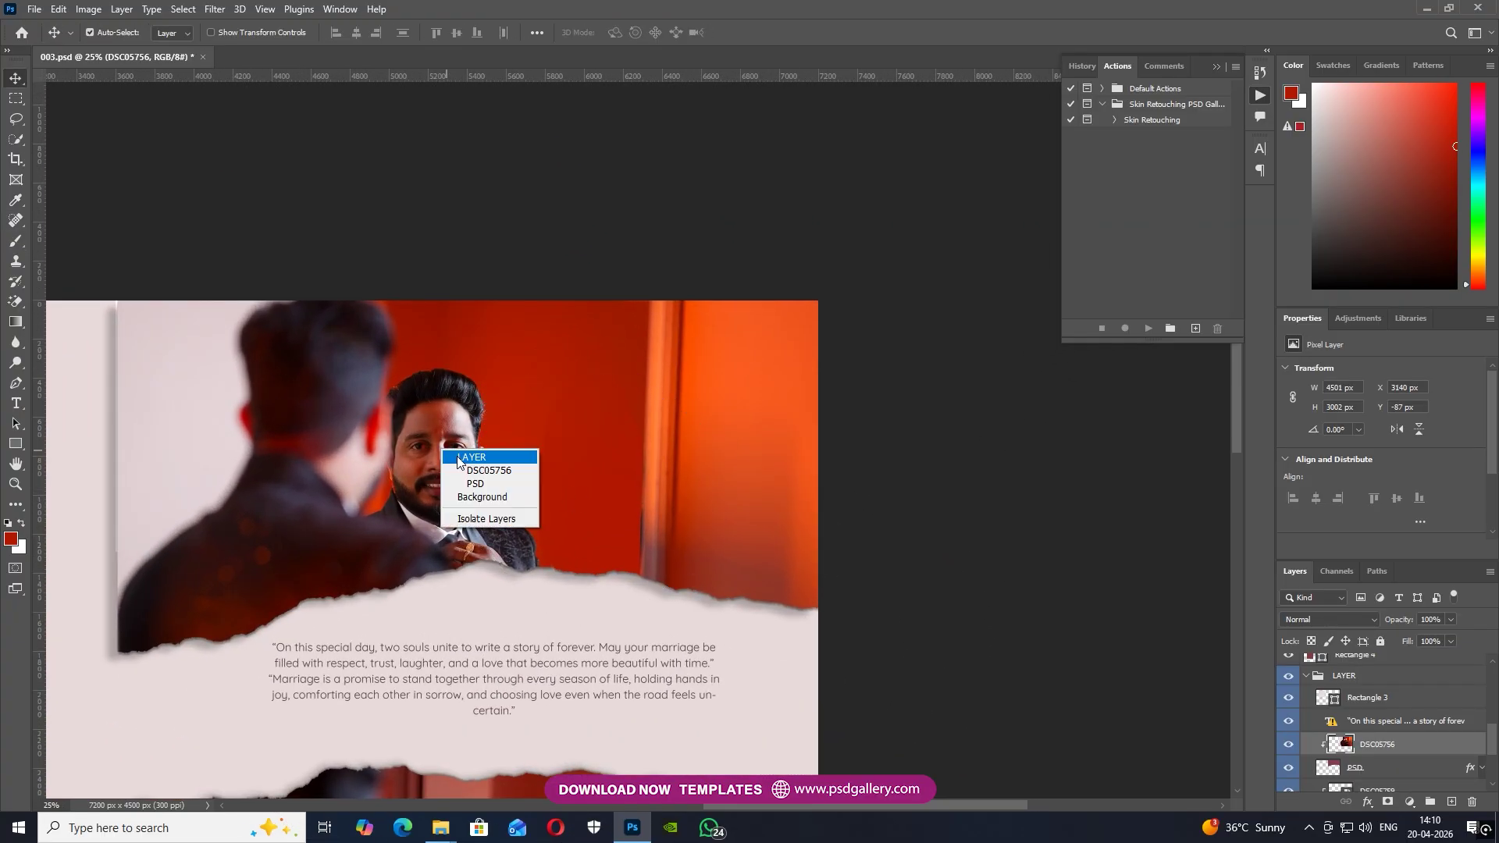
left_click(457, 456)
key("ctrl+plus")
key("ctrl+plus")
right_click(420, 363)
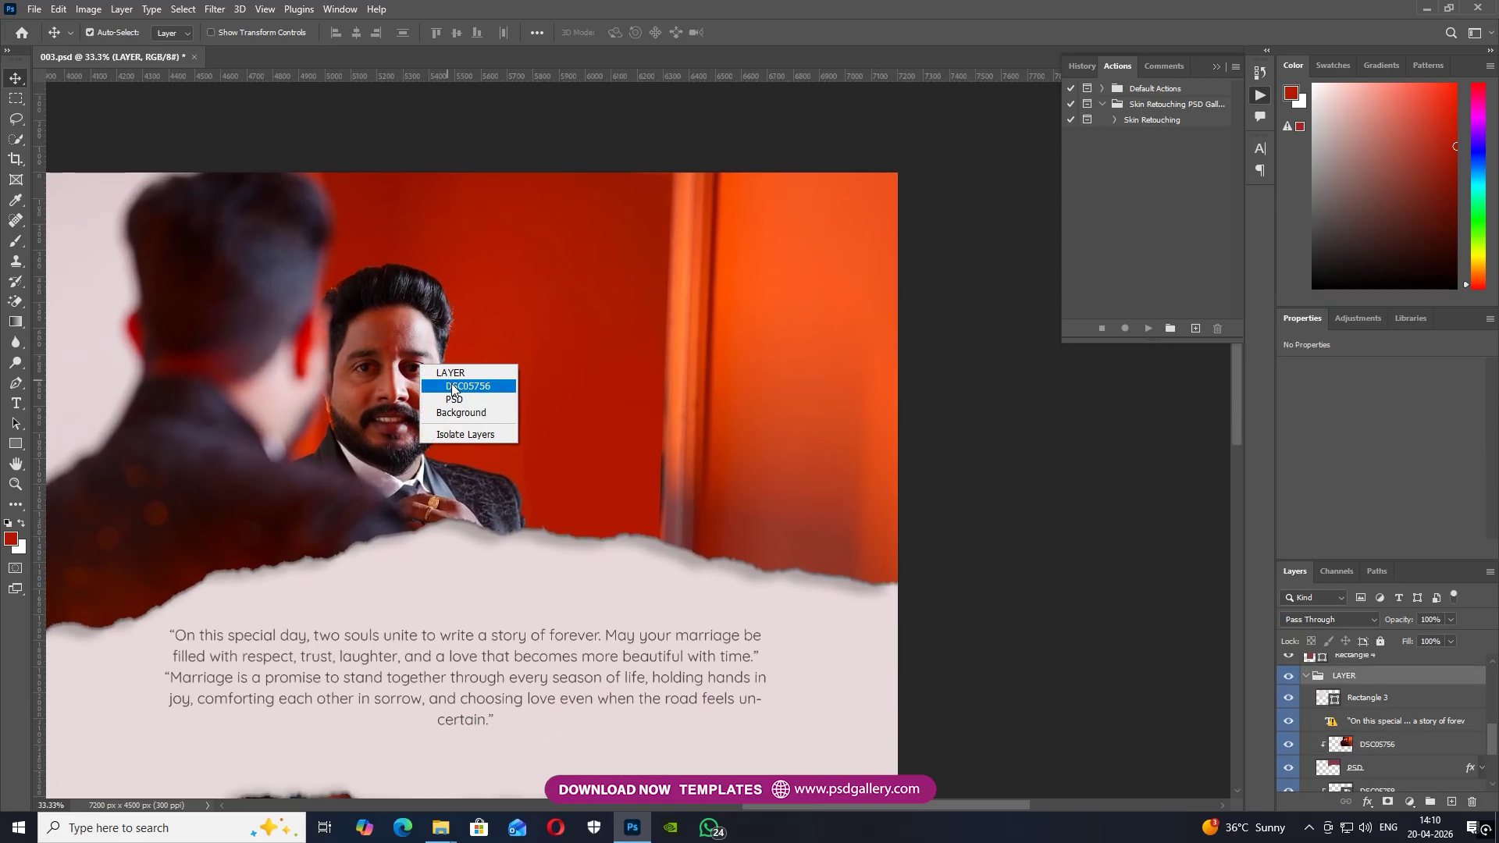
left_click(452, 386)
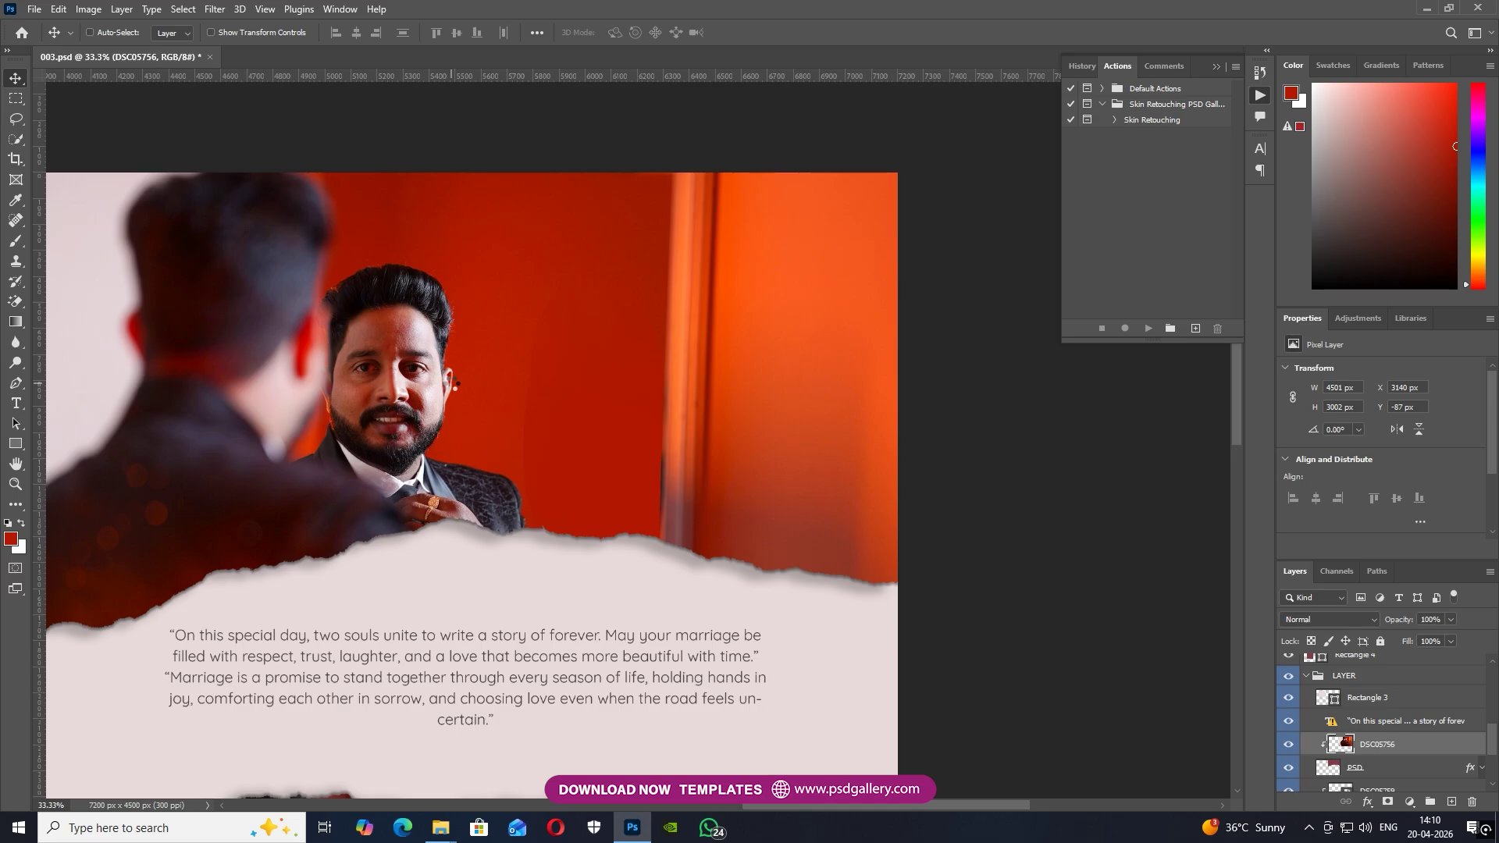
key("ctrl+shift+a")
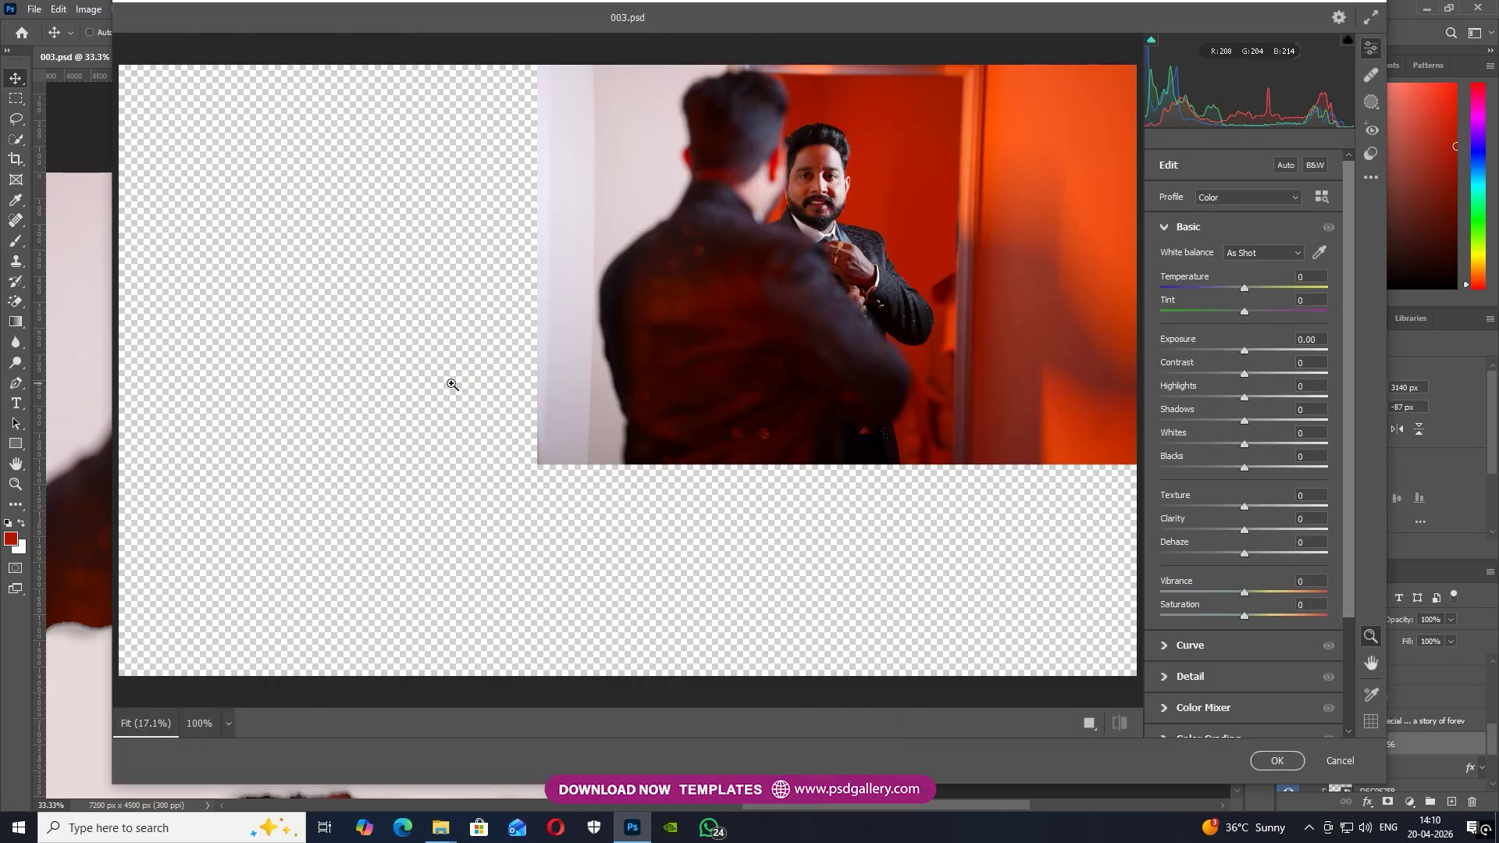
left_click_drag(755, 156, 742, 199)
left_click_drag(954, 186, 1046, 181)
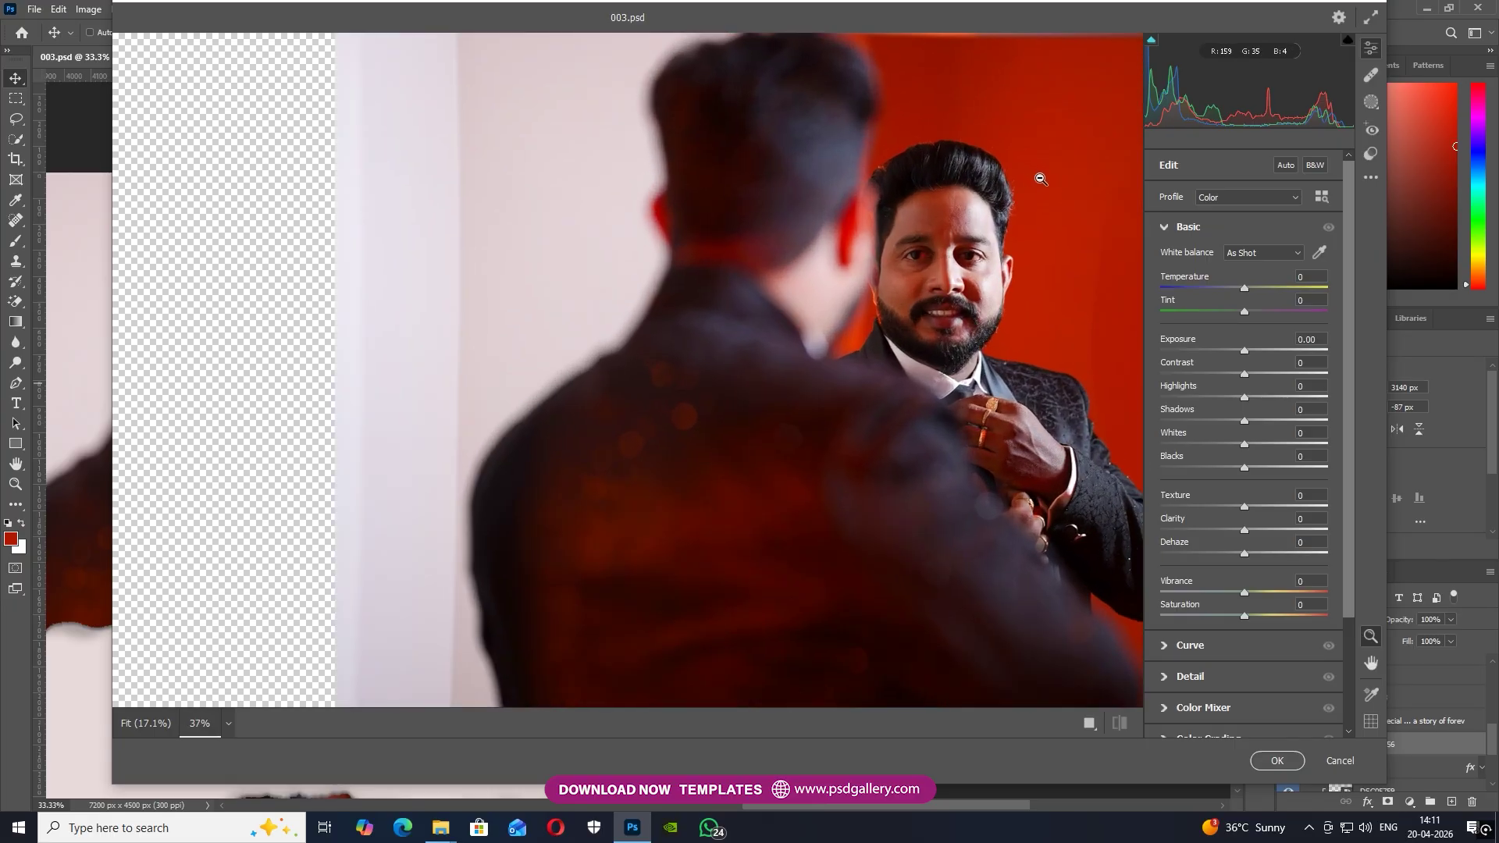
left_click(1165, 678)
left_click(1215, 330)
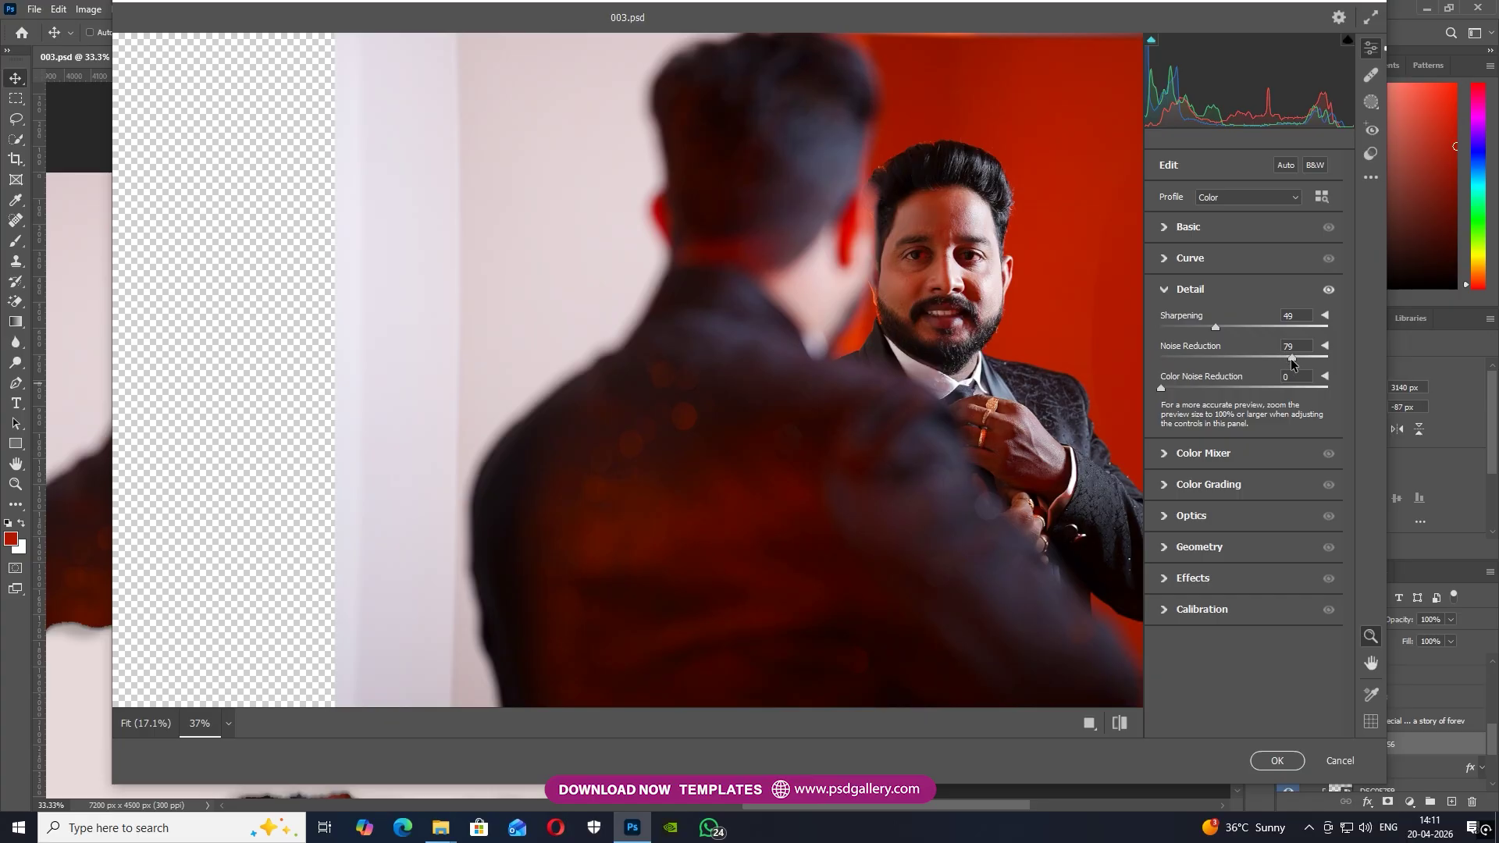
Lower the Texture of DSC05756 in the Basic settings and apply the Camera Raw Filter.
left_click(1164, 233)
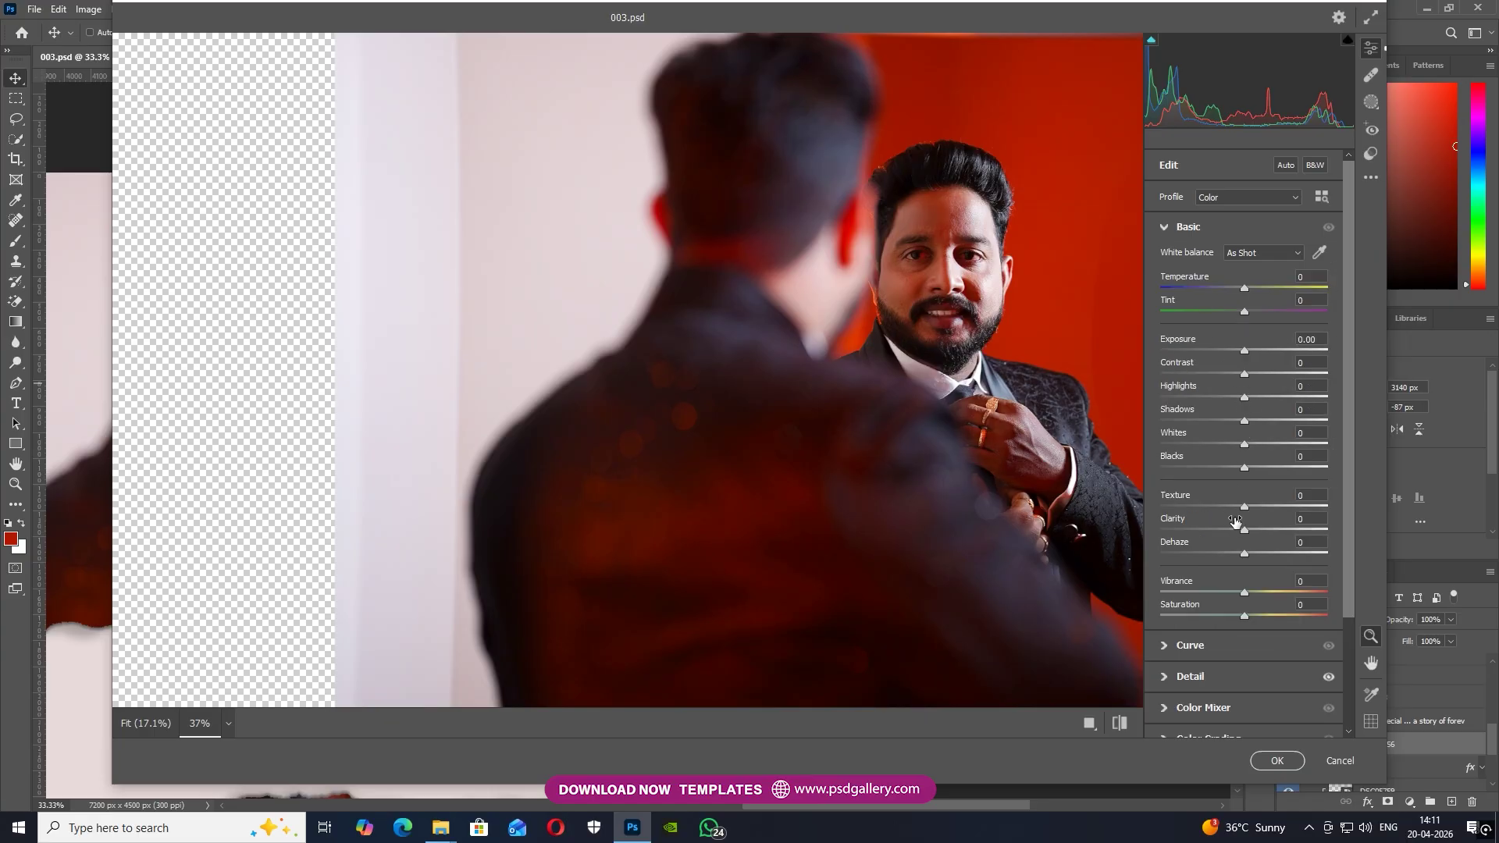
left_click_drag(1209, 504, 1206, 503)
left_click_drag(987, 470, 914, 466)
left_click(1277, 760)
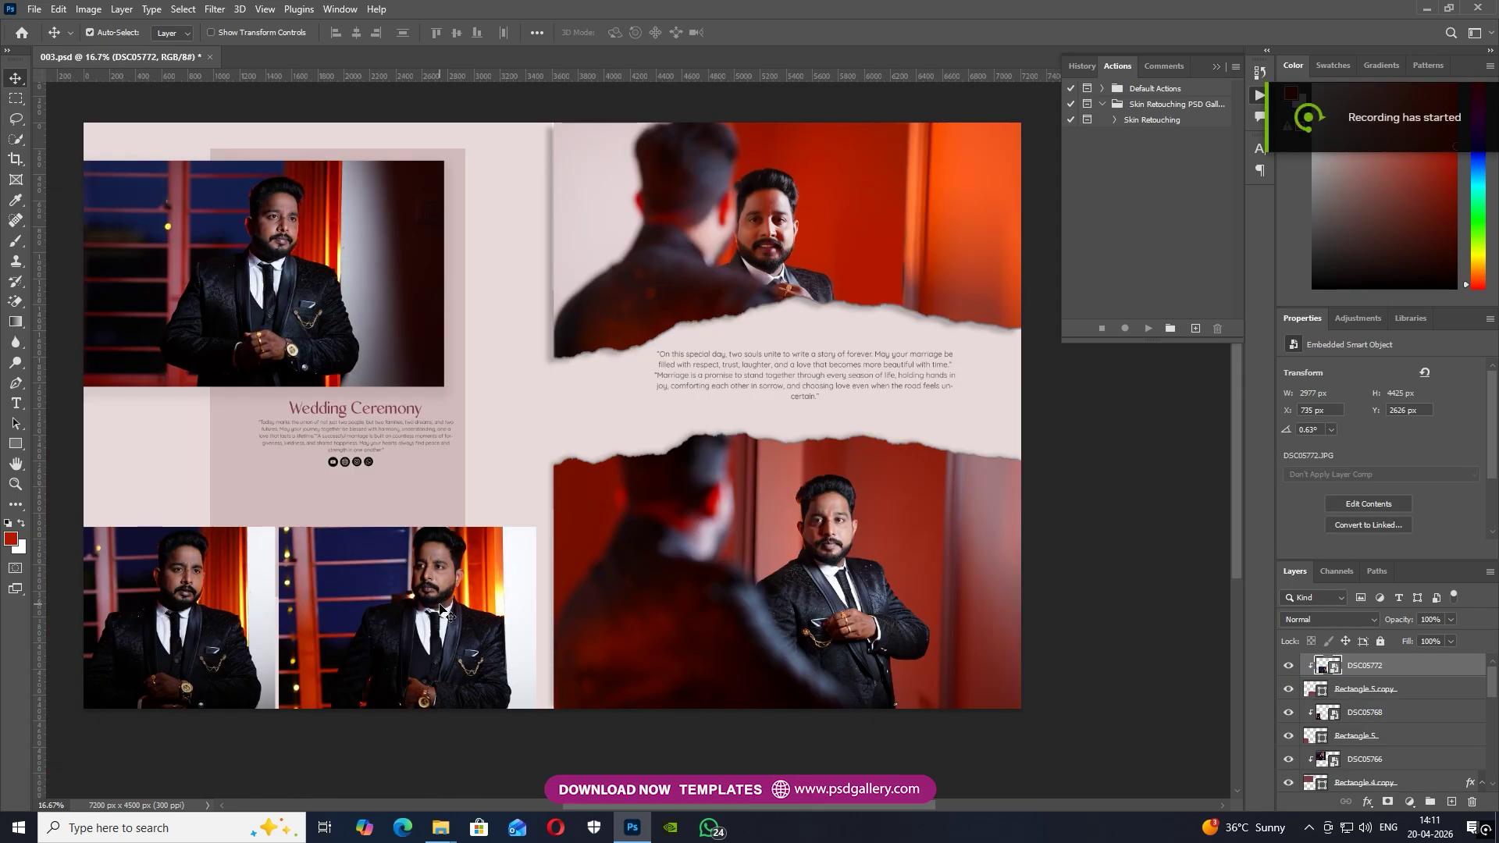
Delete the DSC05772 and DSC05768 photos from the two lower-left frames.
scroll(461, 605, "up", 1)
right_click(457, 586)
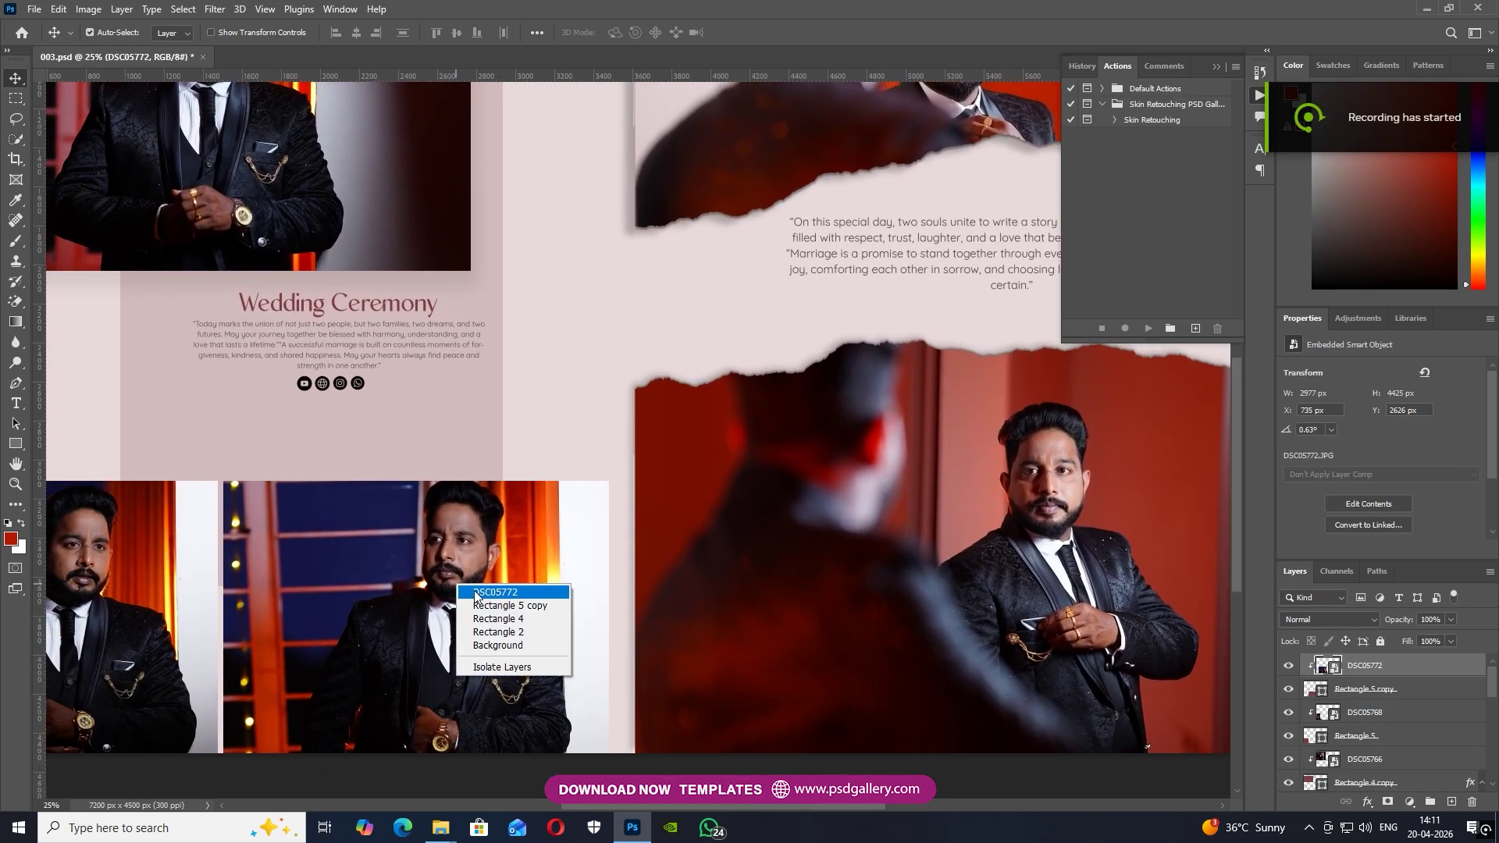
left_click(495, 587)
key("ctrl+minus")
right_click(259, 562)
left_click(284, 576)
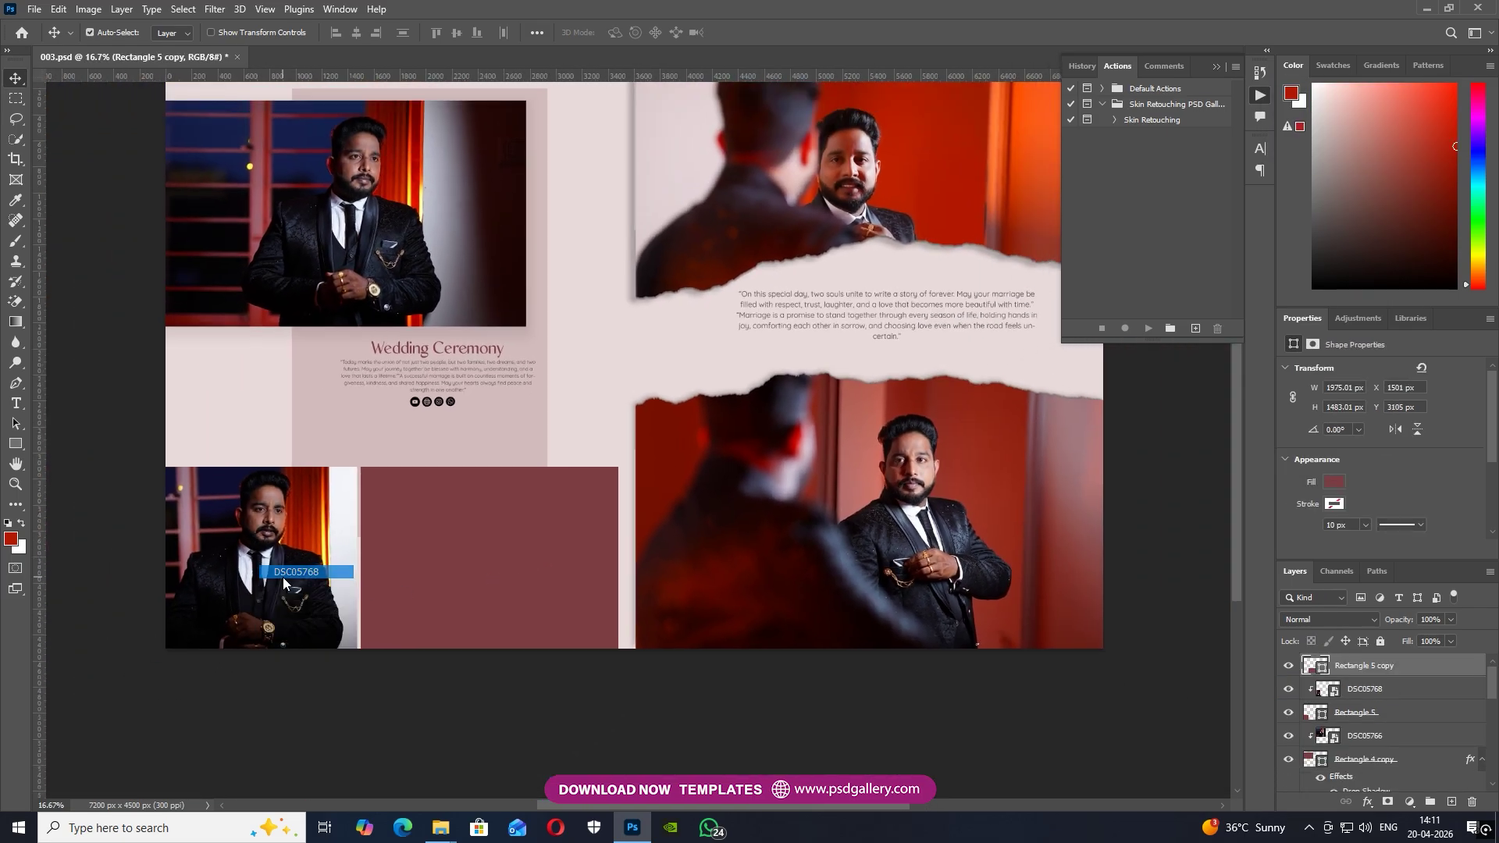
key("Delete")
Place the DSC05740 watch photo above Rectangle 5, move it over the lower-left frame and clip it to that rectangle.
right_click(261, 567)
left_click(291, 575)
key("ctrl+plus")
left_click_drag(286, 572, 298, 550)
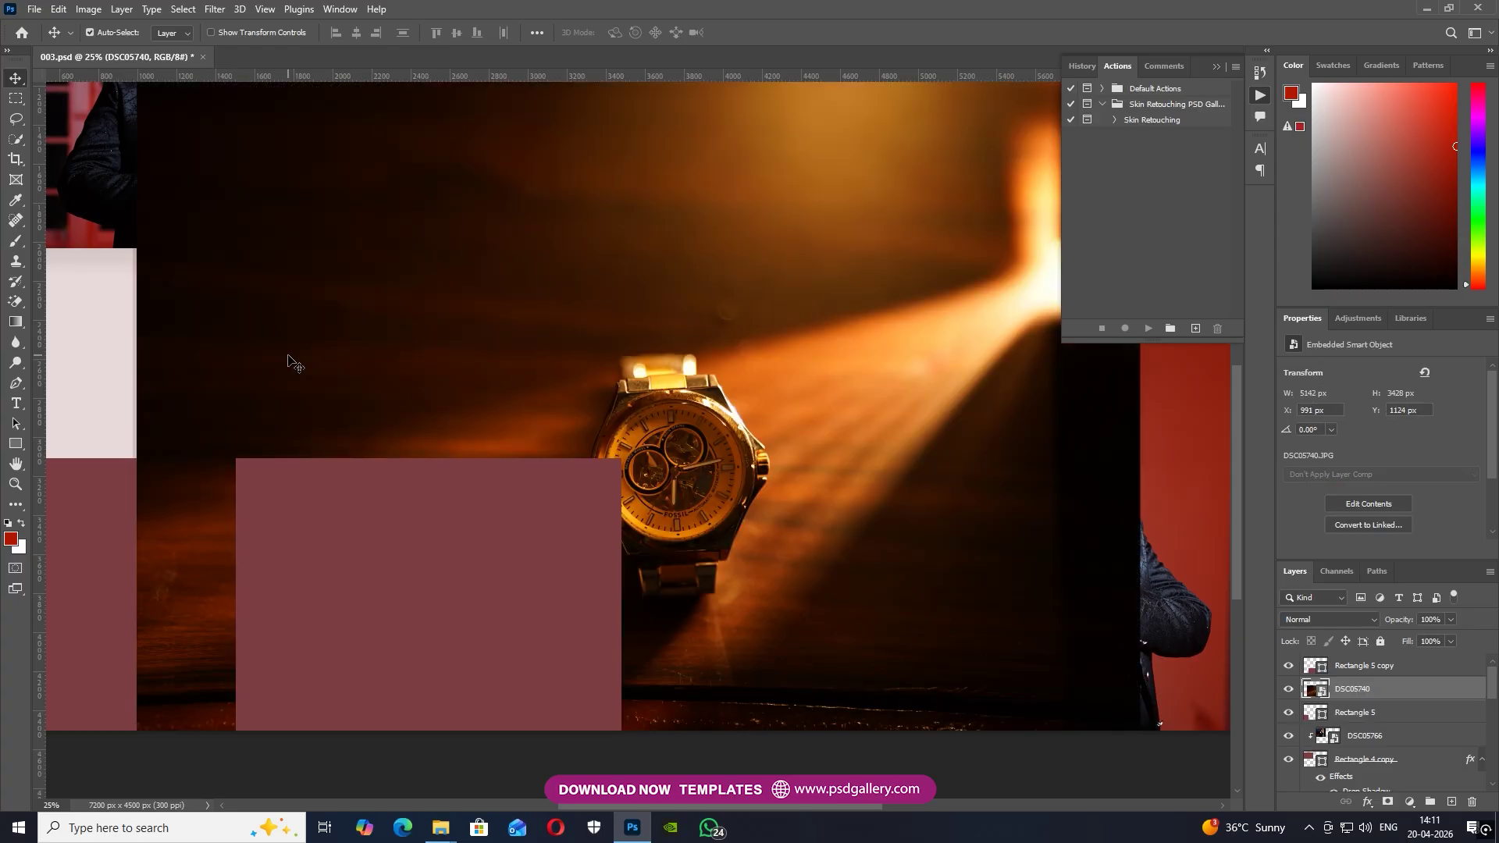
key("ctrl+minus")
left_click_drag(645, 362, 273, 413)
key("ctrl+alt+g")
Scale DSC05740 to 61.91% and position the watch inside its frame.
key("ctrl+t")
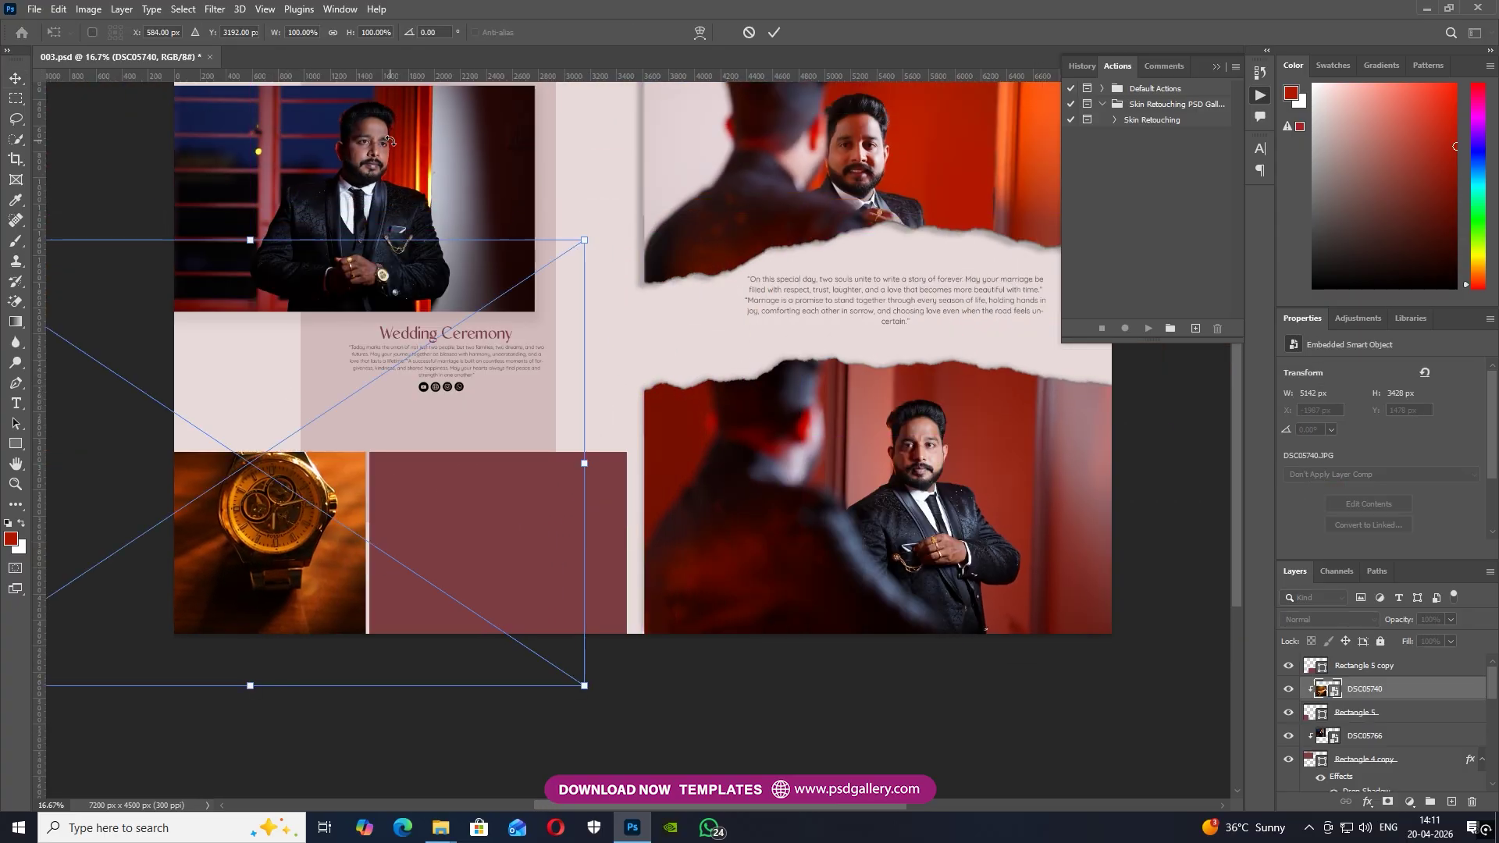
left_click_drag(585, 236, 455, 325)
left_click_drag(389, 375, 354, 465)
key("Return")
Place the DSC05741 shoe photo above Rectangle 5 copy, scale it to 2592 × 1728 px and position it over the frame.
left_click(494, 573)
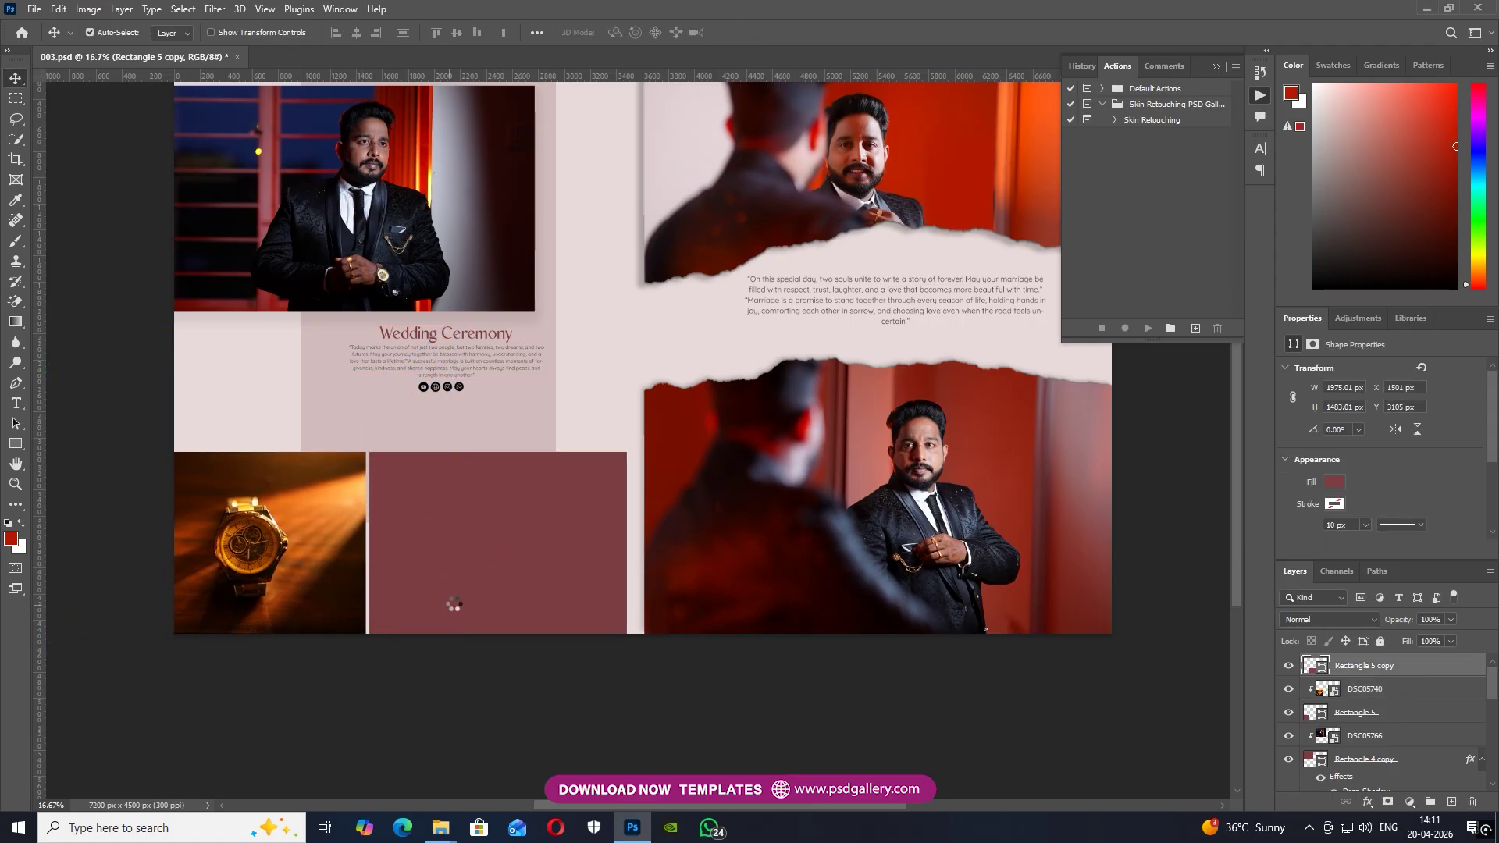
left_click_drag(576, 399, 433, 609)
key("ctrl+t")
left_click_drag(833, 346, 633, 415)
mouse_move(591, 513)
left_mouse_down()
mouse_move(568, 521)
mouse_move(581, 505)
left_mouse_up()
key("Return")
Clip DSC05741 to Rectangle 5 copy and nudge the photo to the right inside the frame.
key("ctrl+alt+g")
key("shift+Right")
key("shift+Right")
key("shift+Right")
key("shift+Right")
key("shift+Right")
key("shift+Right")
key("shift+Right")
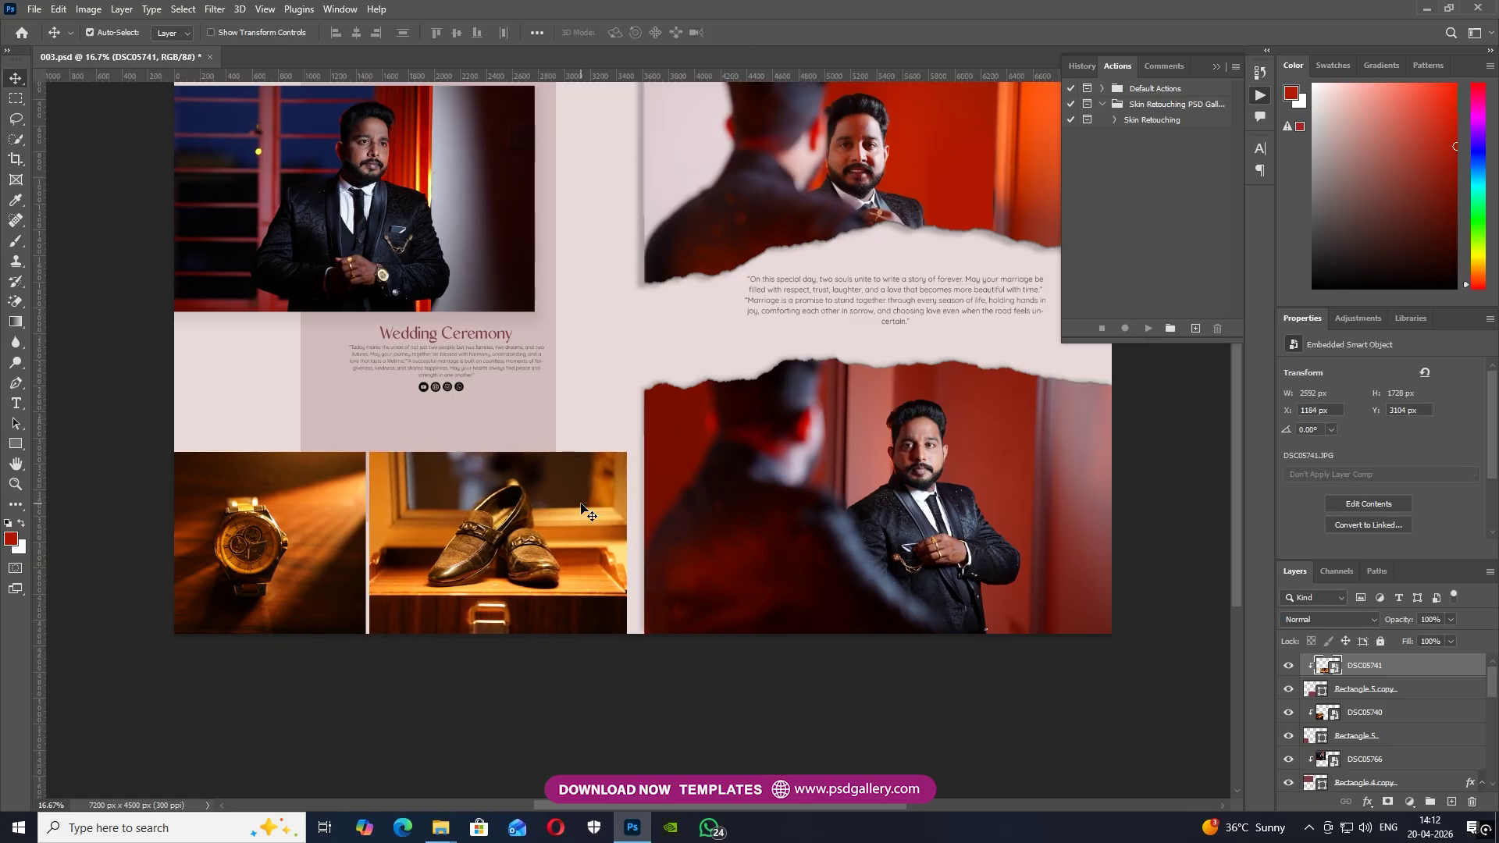
Narrow Rectangle 5 copy, the shoe photo's frame, by moving its left edge inward toward the shoes.
right_click(446, 573)
left_click(499, 593)
key("ctrl+t")
left_click_drag(371, 551, 419, 552)
key("Return")
Widen Rectangle 5, the watch photo's frame, to about 3071 px so its right edge reaches the shoe frame.
right_click(310, 564)
left_click(350, 580)
key("ctrl+t")
left_click_drag(365, 547, 412, 548)
key("Return")
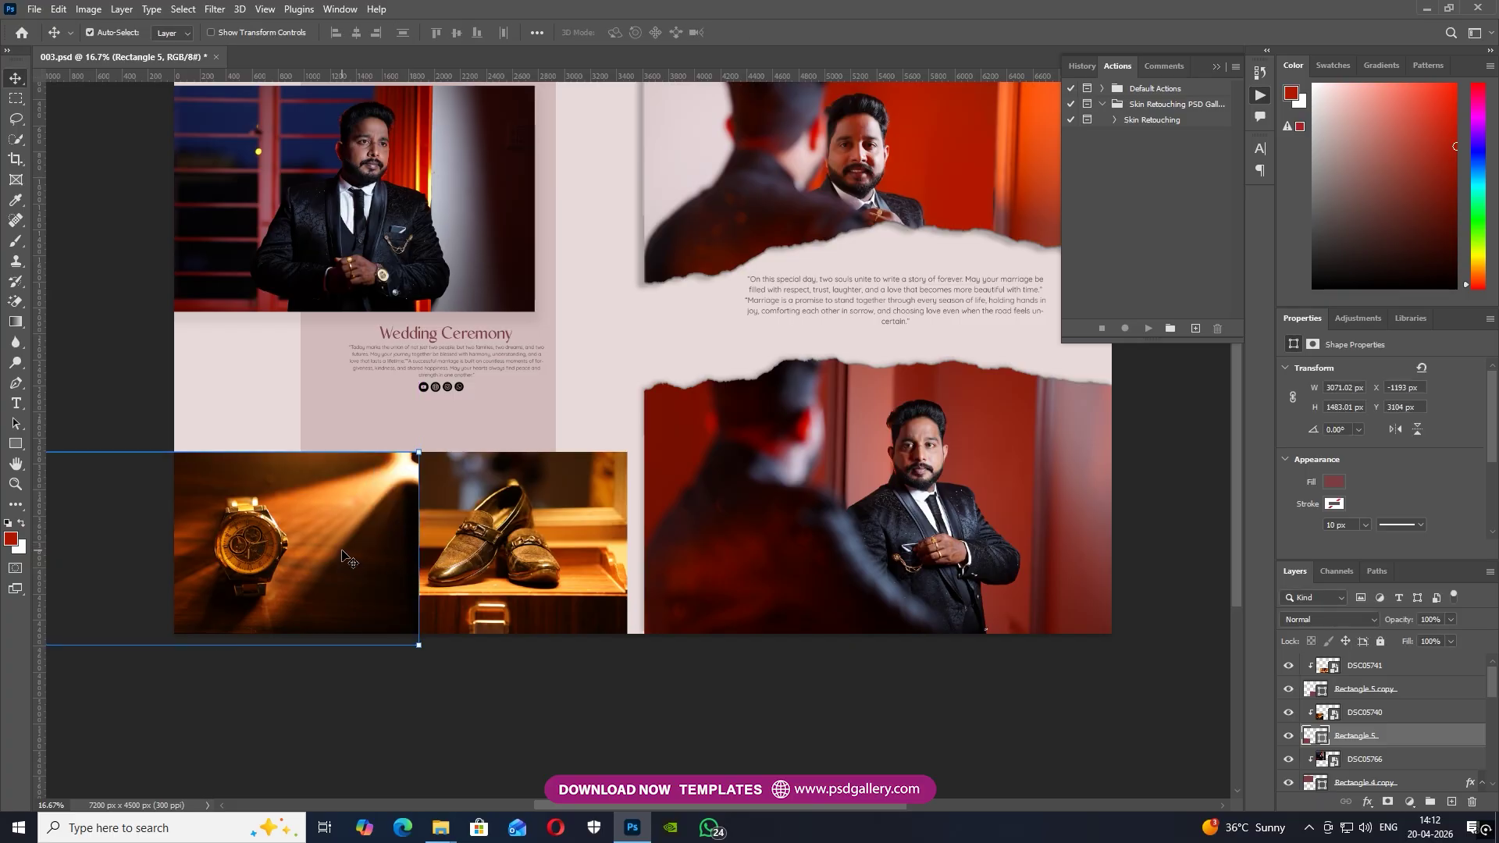
Move the DSC05740 watch photo to the right inside its frame and enlarge it to 64.44%.
right_click(316, 550)
left_click(339, 559)
left_click_drag(309, 554, 333, 557)
key("ctrl+t")
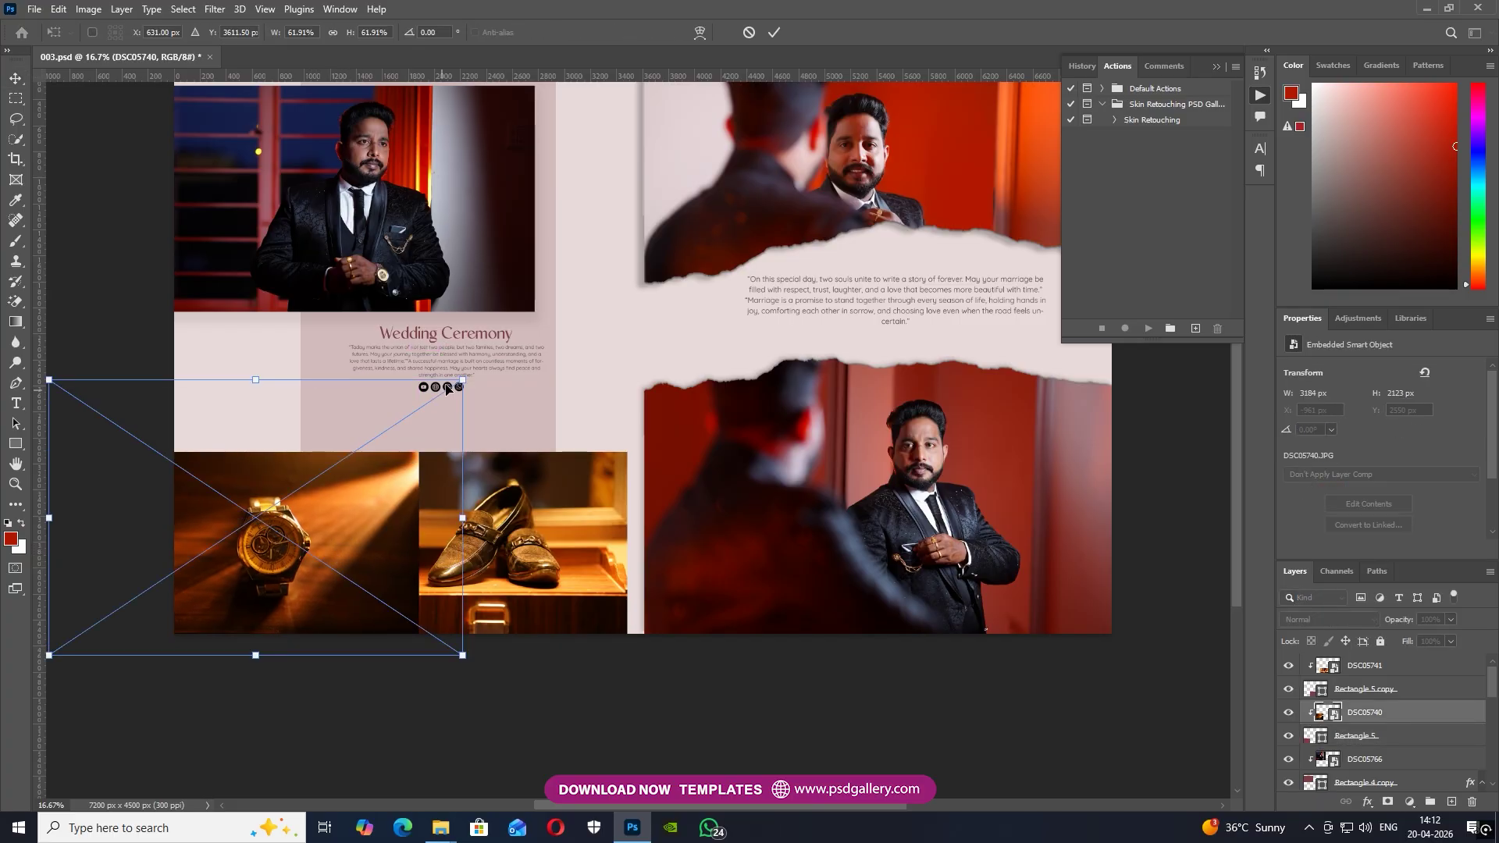
left_click_drag(463, 380, 480, 369)
key("Return")
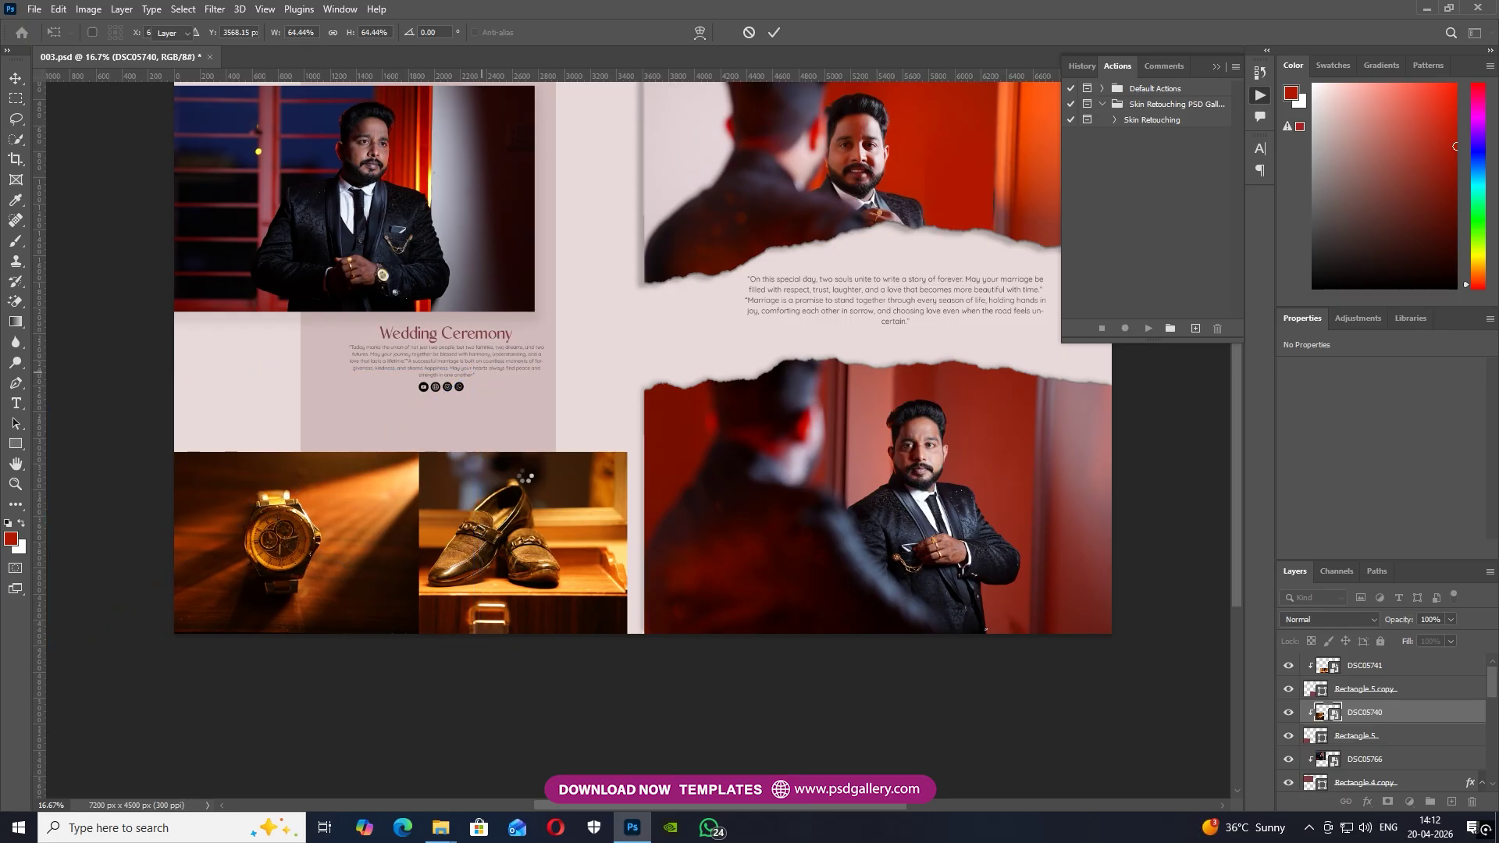
Shift the DSC05741 shoe photo right inside its frame, to X 1344 px.
right_click(517, 488)
left_click(538, 498)
left_click_drag(528, 504, 545, 504)
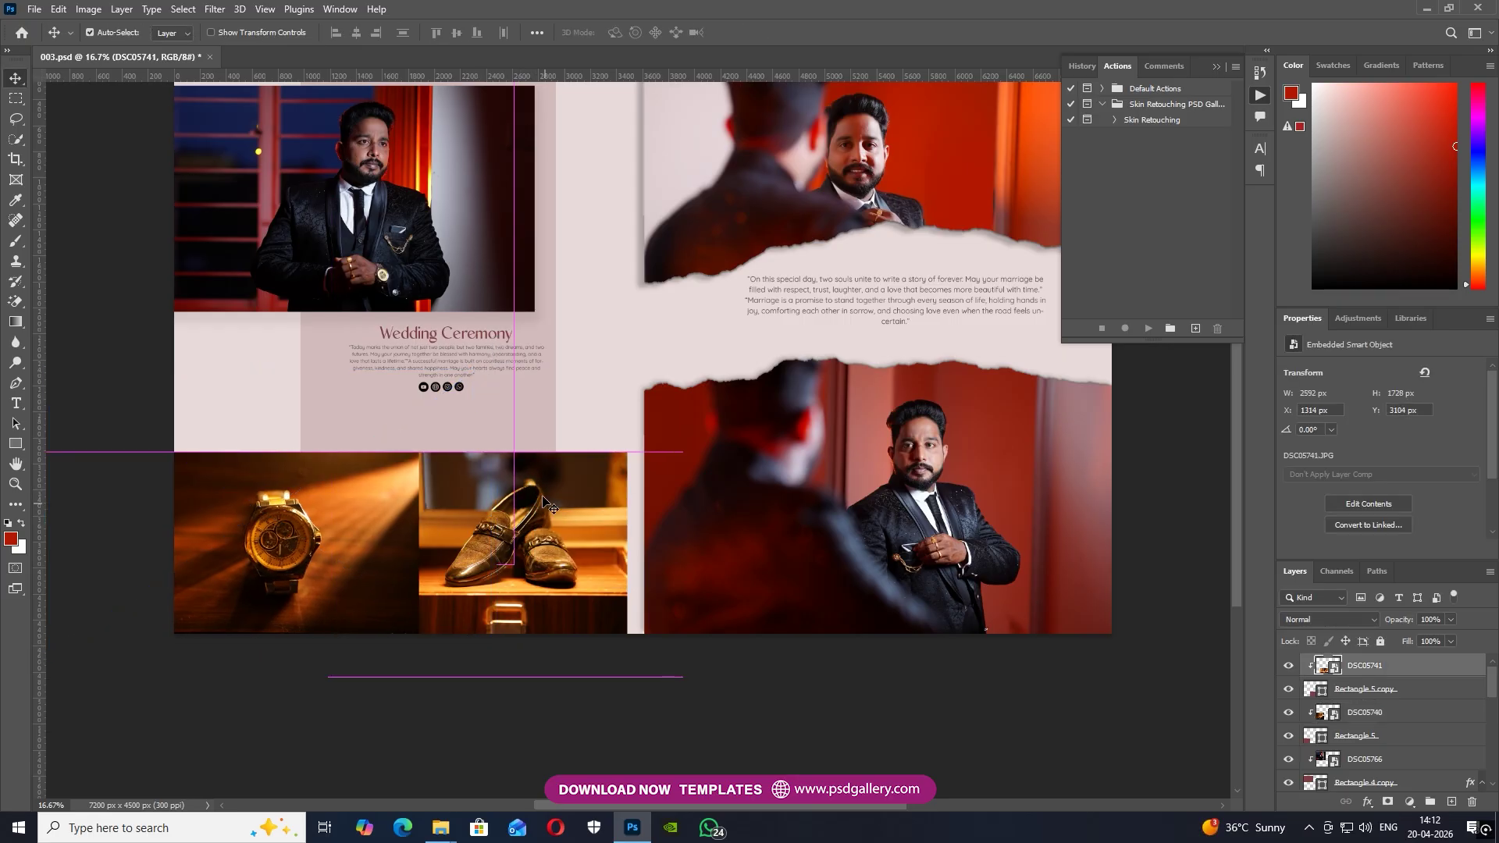
key("shift+Right")
key("shift+Right")
key("shift+Right")
Select the DSC05759 mirror photo below the torn-paper quote and rasterize its layer.
left_click_drag(516, 349, 308, 495)
key("ctrl+plus")
key("ctrl+minus")
key("ctrl+plus")
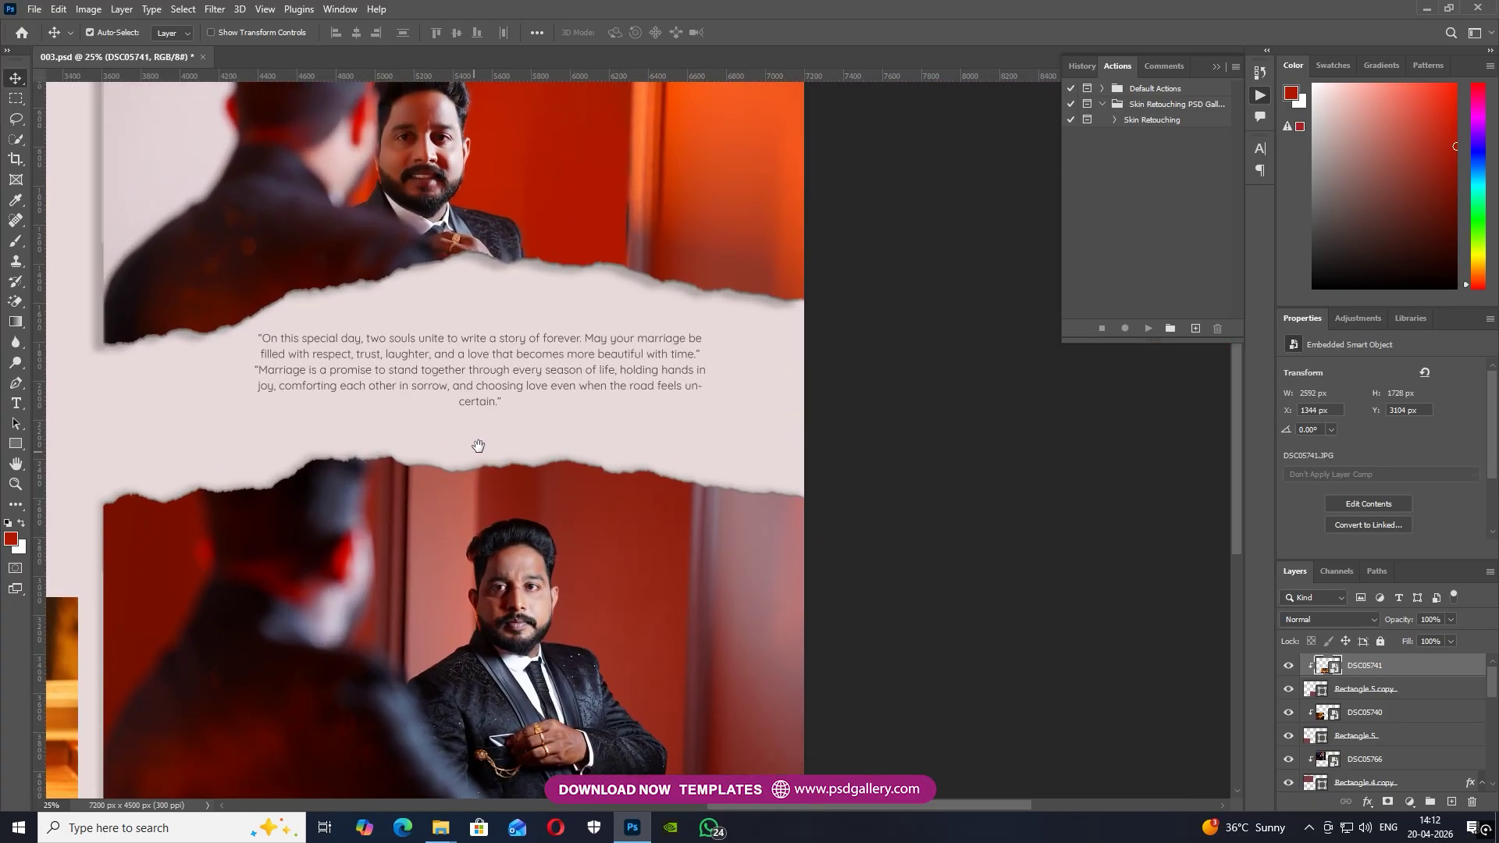
left_click_drag(479, 453, 495, 495)
key("ctrl+minus")
right_click(593, 618)
left_click(620, 628)
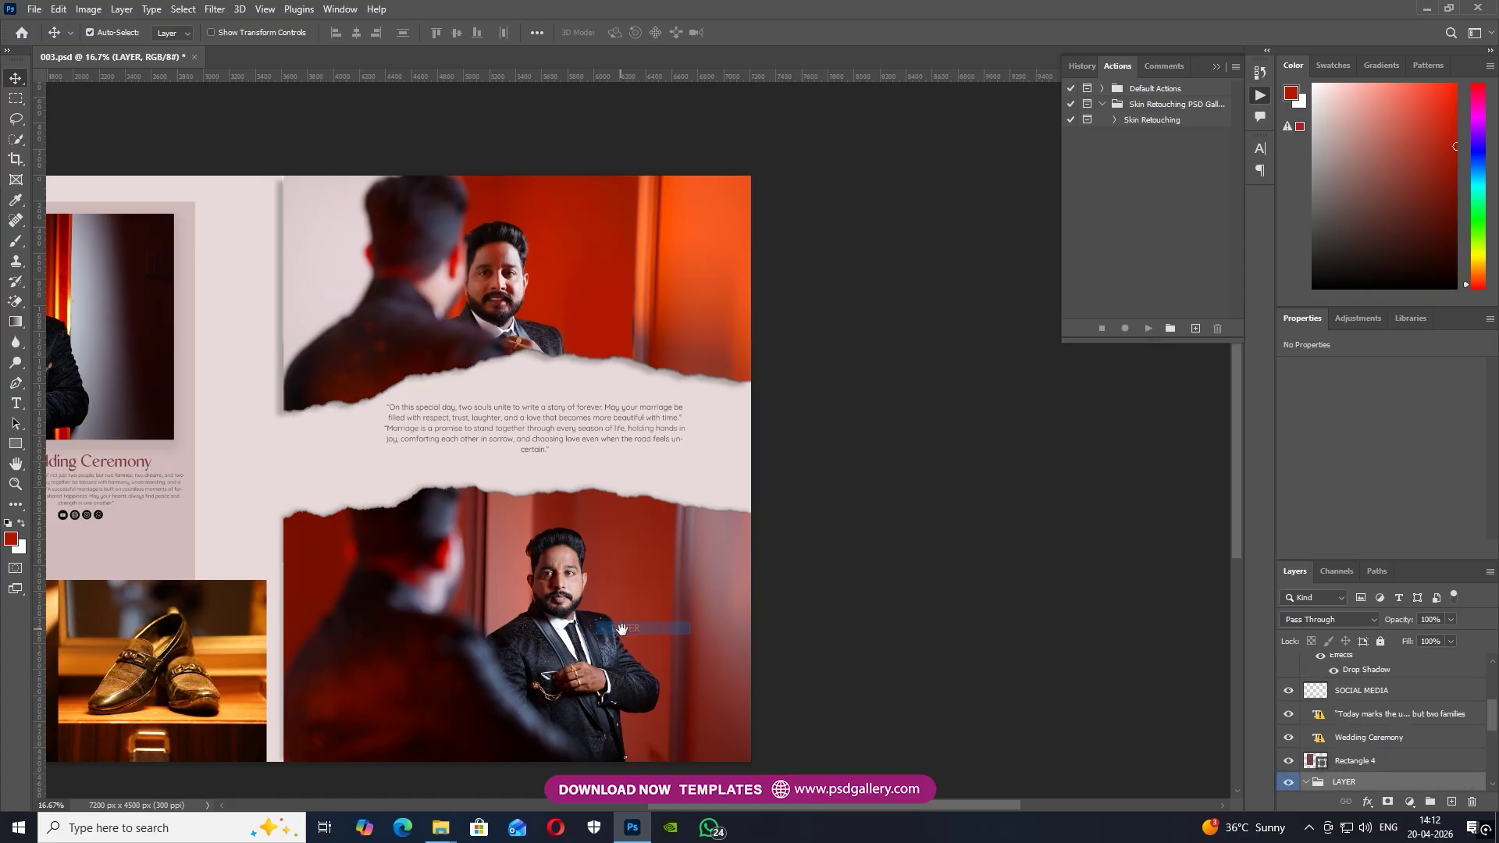
left_click_drag(621, 629, 603, 564)
right_click(540, 543)
left_click(561, 553)
key("ctrl+plus")
key("ctrl+plus")
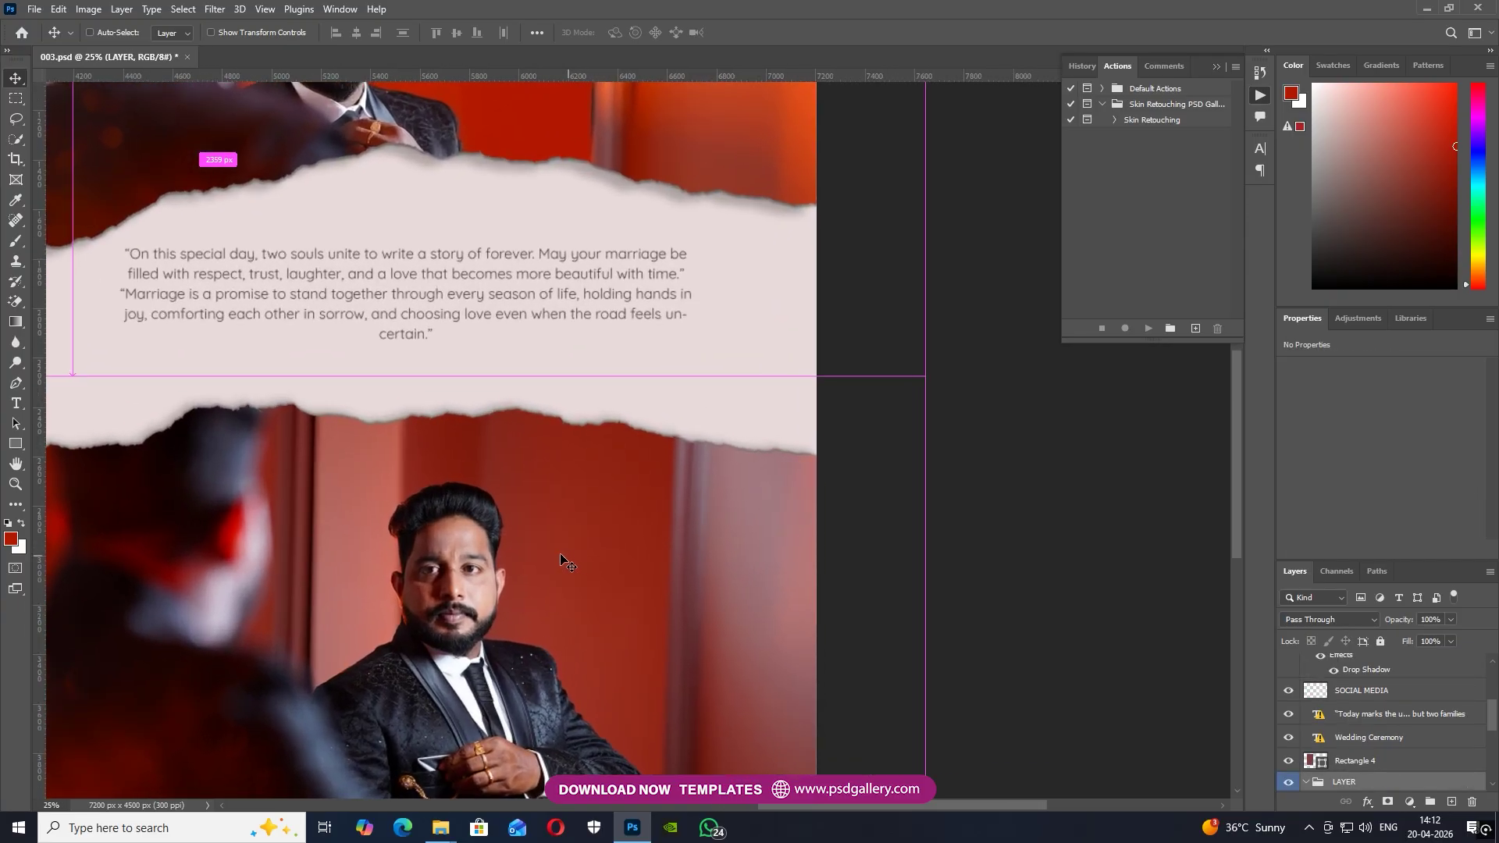
key("ctrl+plus")
key("ctrl+plus")
right_click(511, 513)
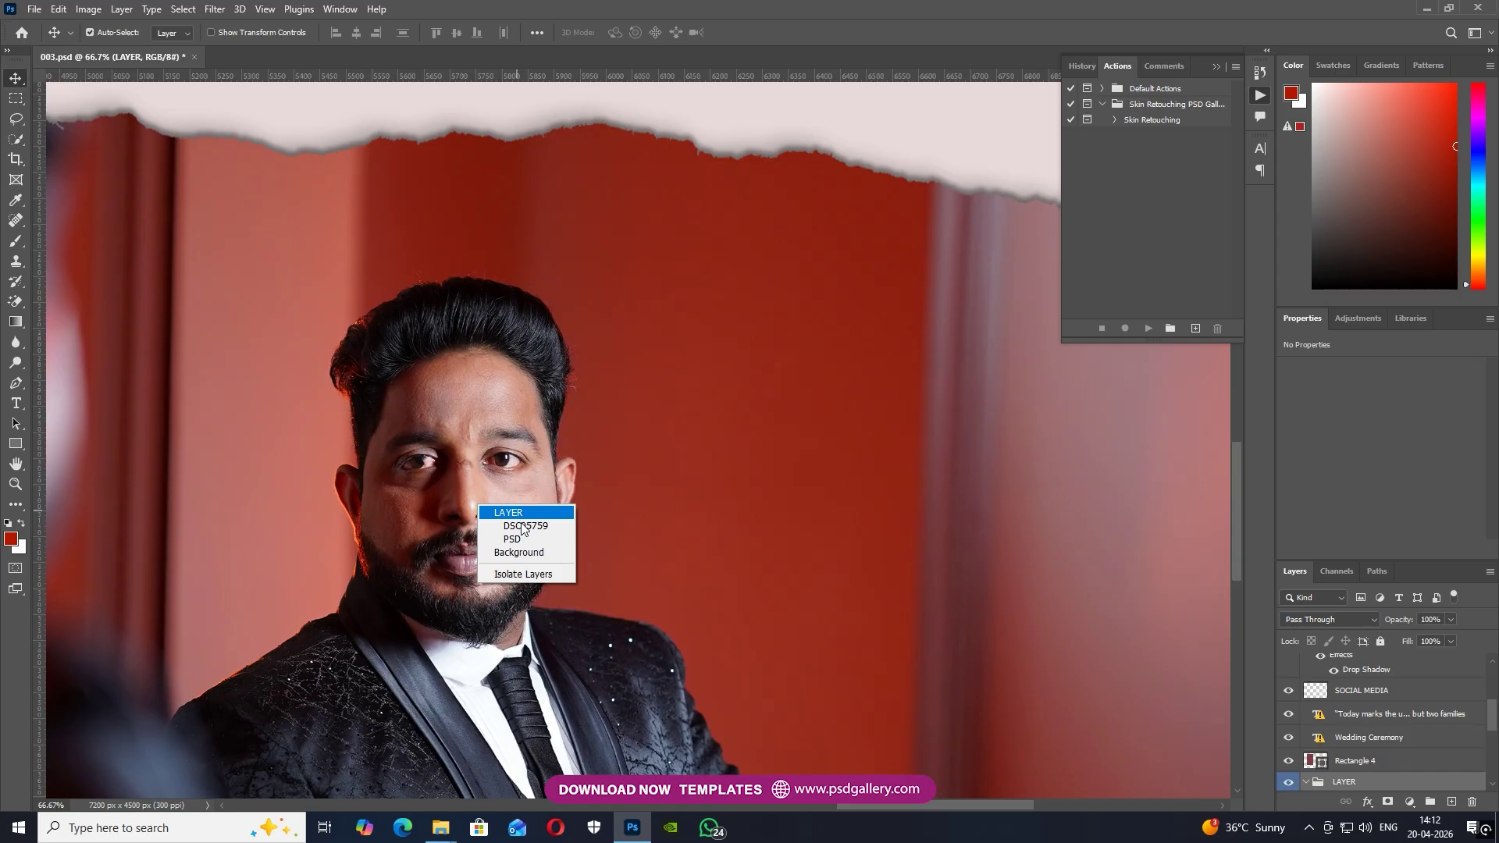
left_click(522, 527)
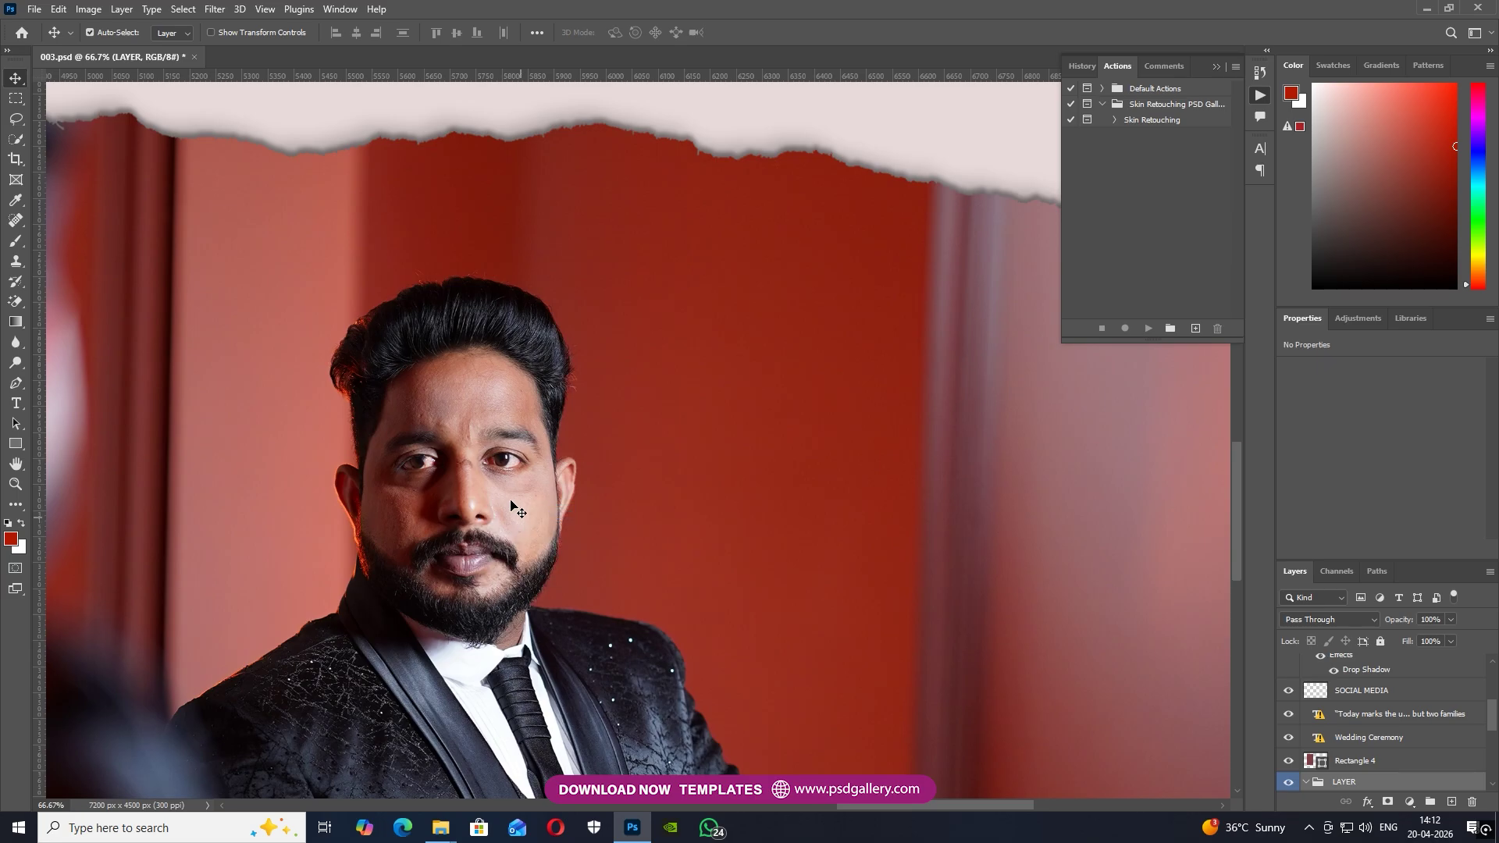
key("j")
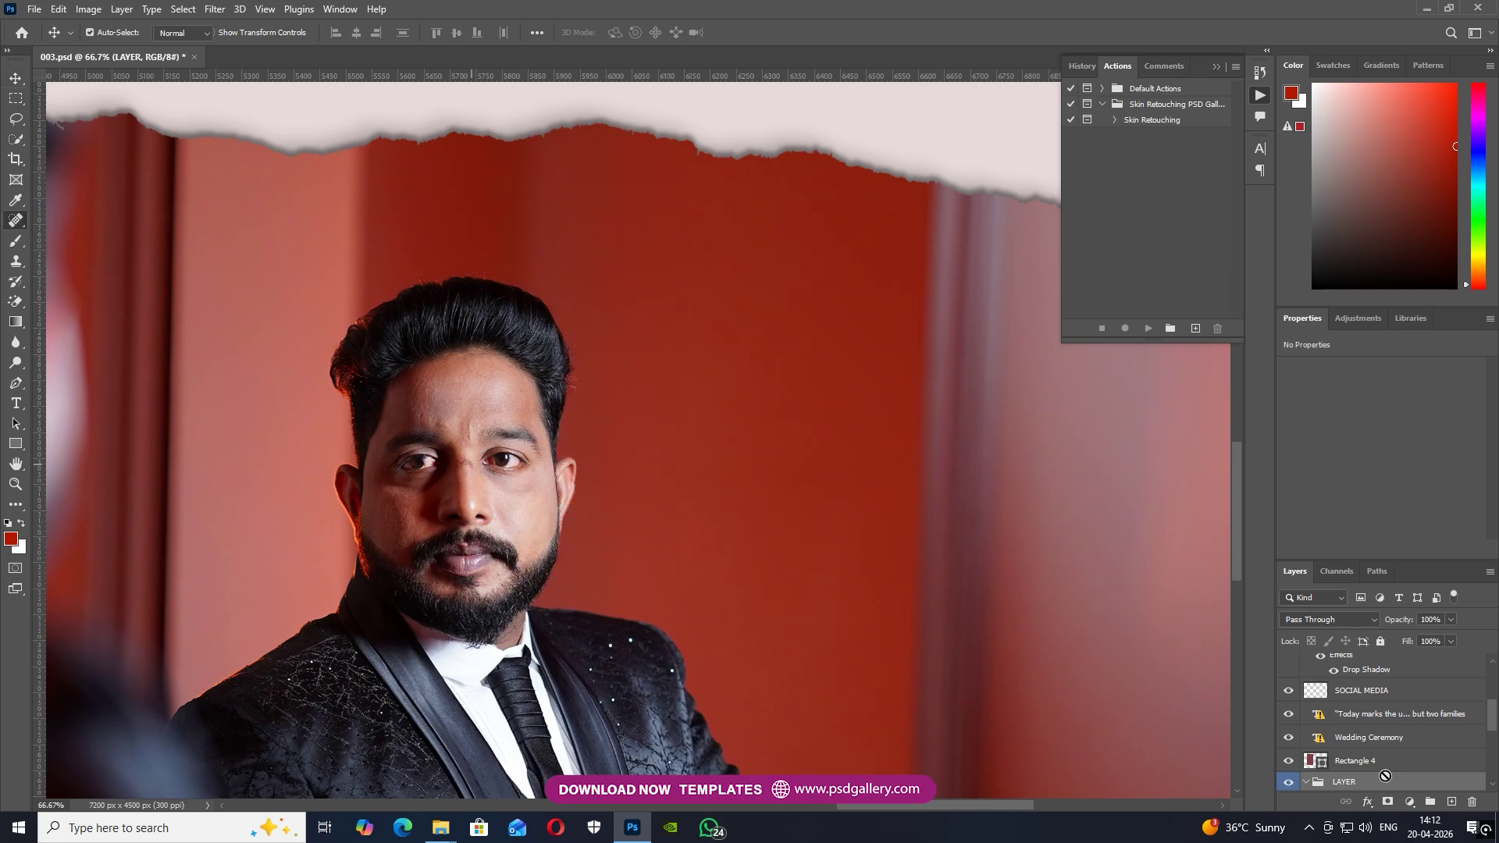
scroll(1343, 770, "down", 2)
key("v")
right_click(522, 444)
left_click(536, 449)
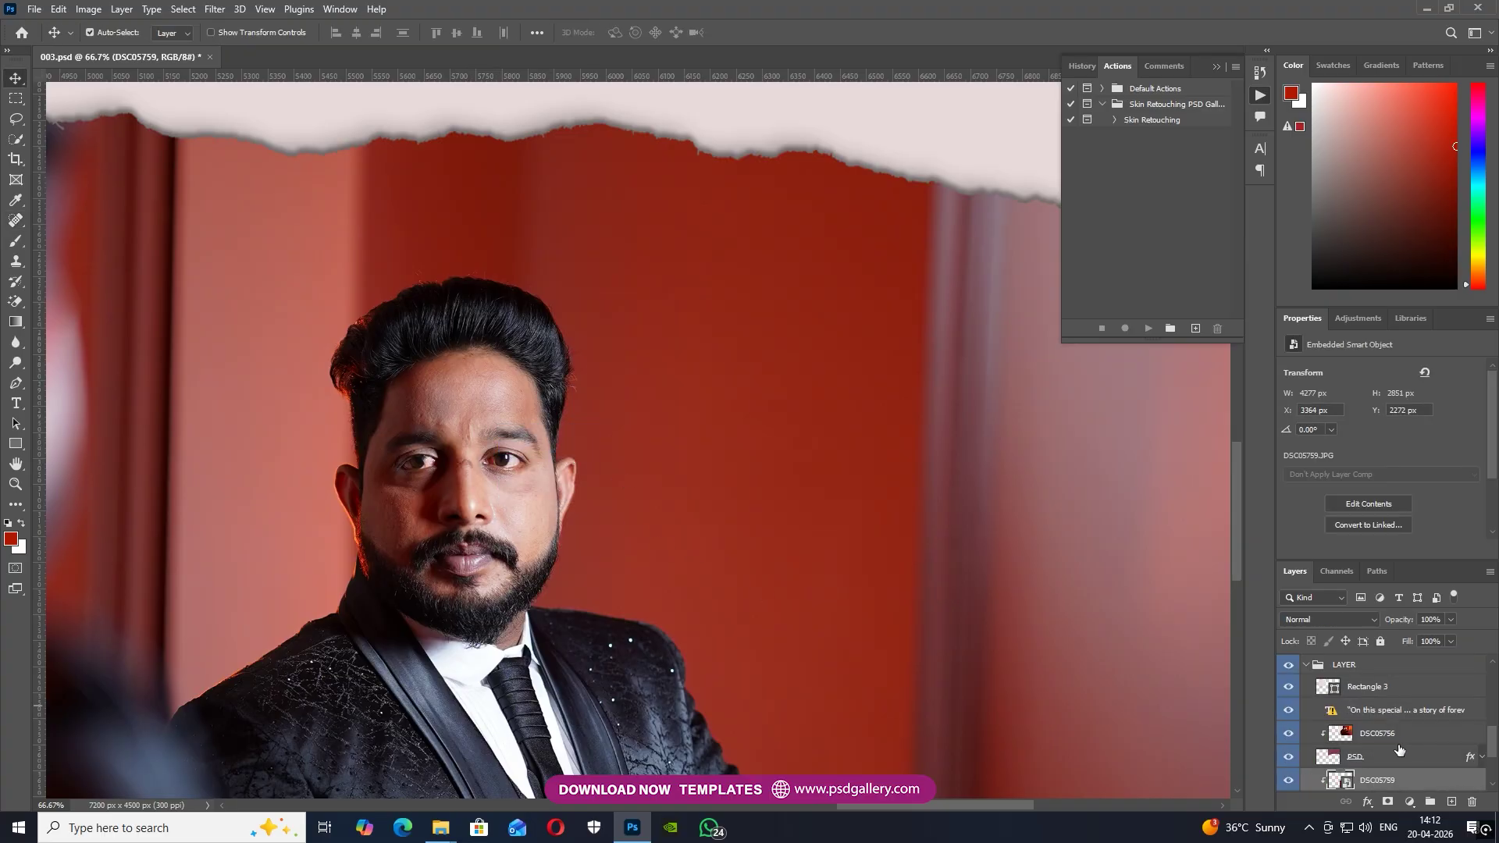
right_click(1391, 780)
left_click(1327, 387)
Heal the crease between the eyebrows and a nearby forehead spot on DSC05759 with the Spot Healing Brush at size 30.
key("j")
scroll(463, 463, "up", 2)
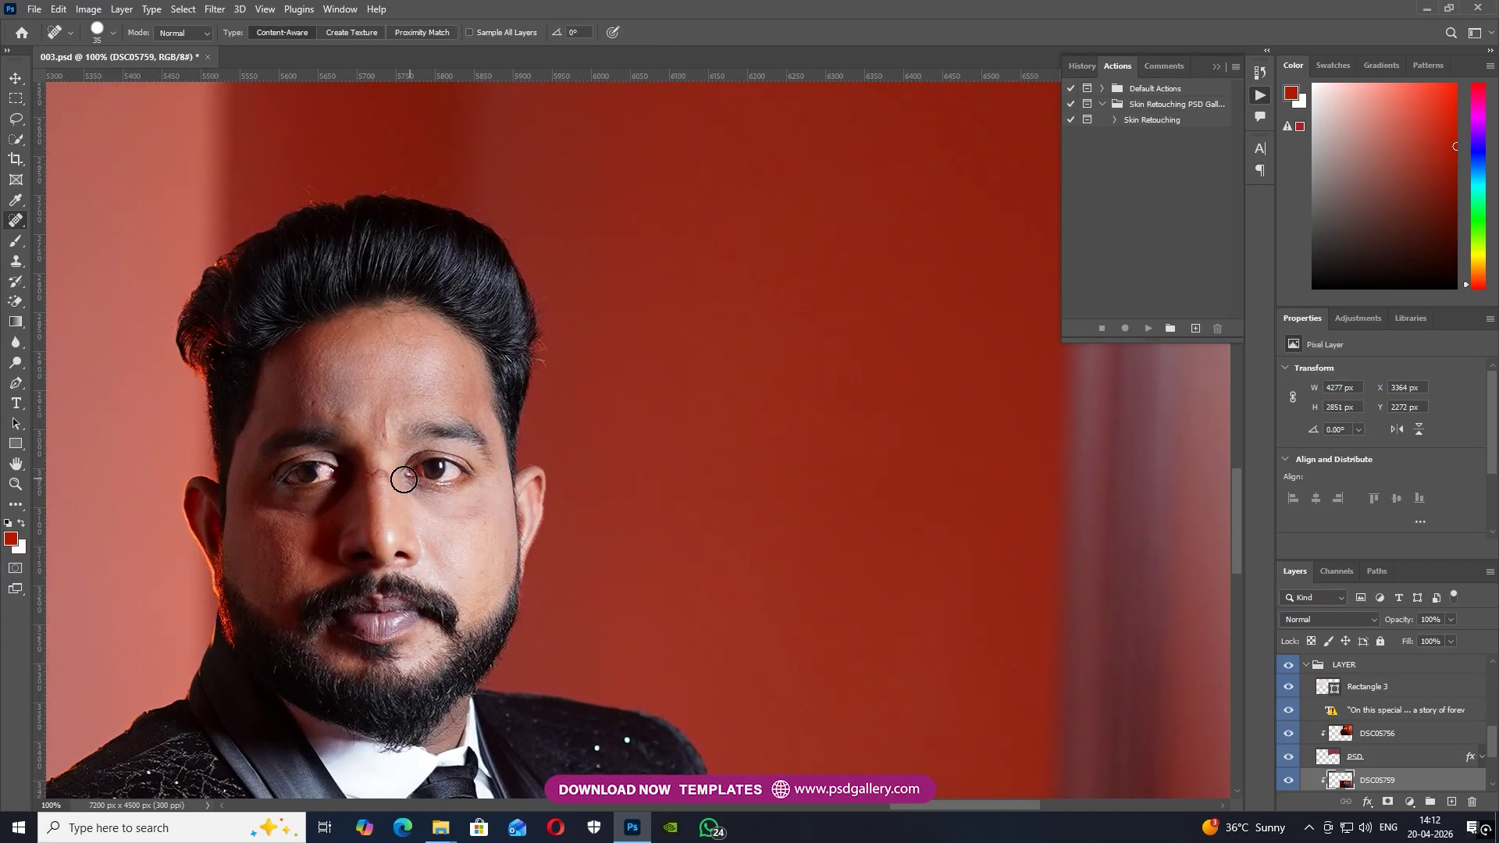
key("bracketleft")
left_click_drag(389, 445, 387, 397)
left_click(345, 420)
scroll(456, 436, "down", 4)
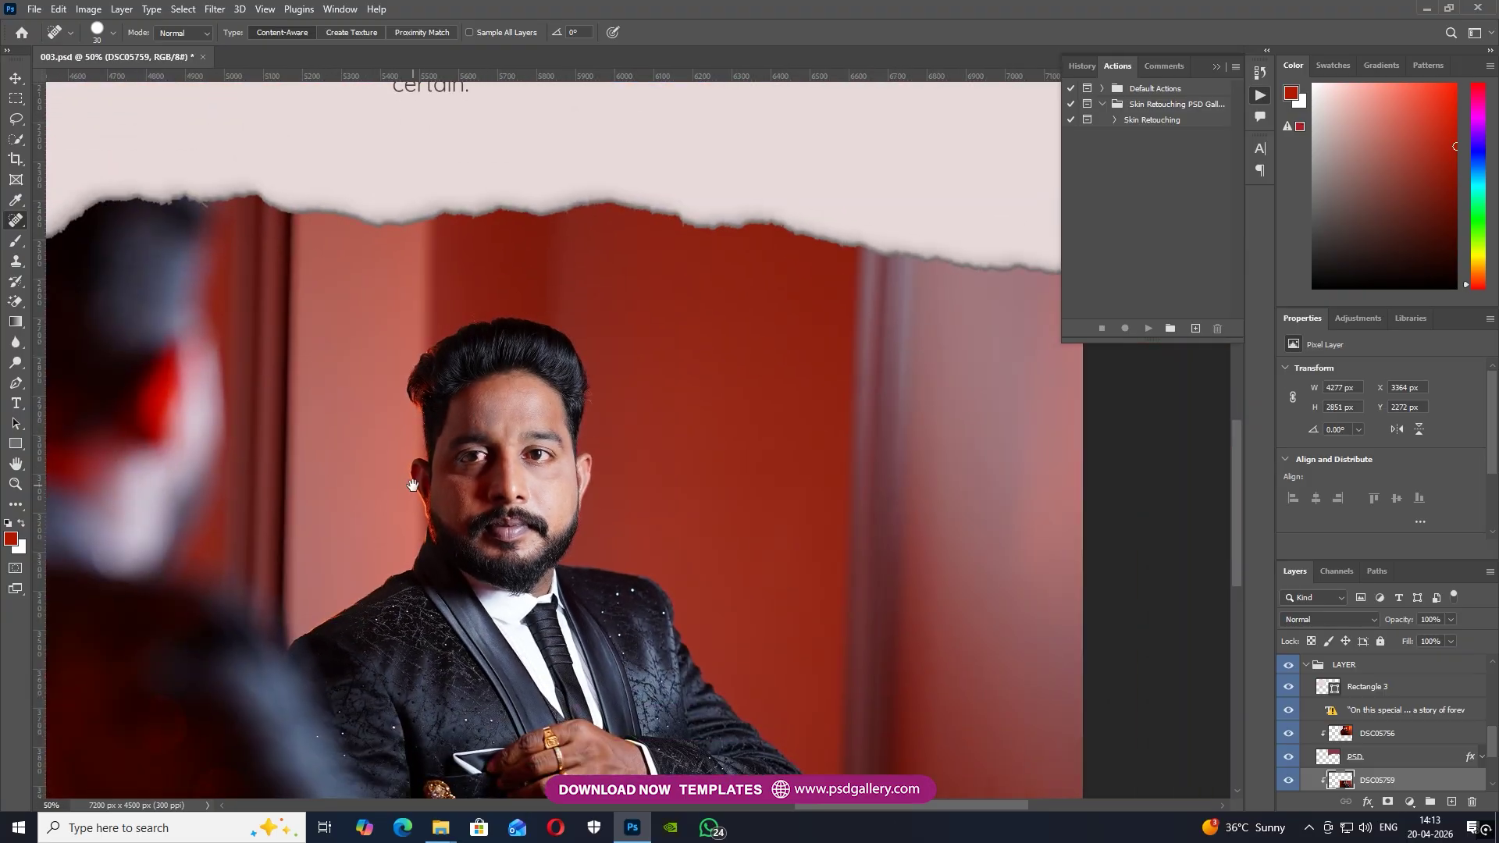
scroll(665, 508, "up", 1)
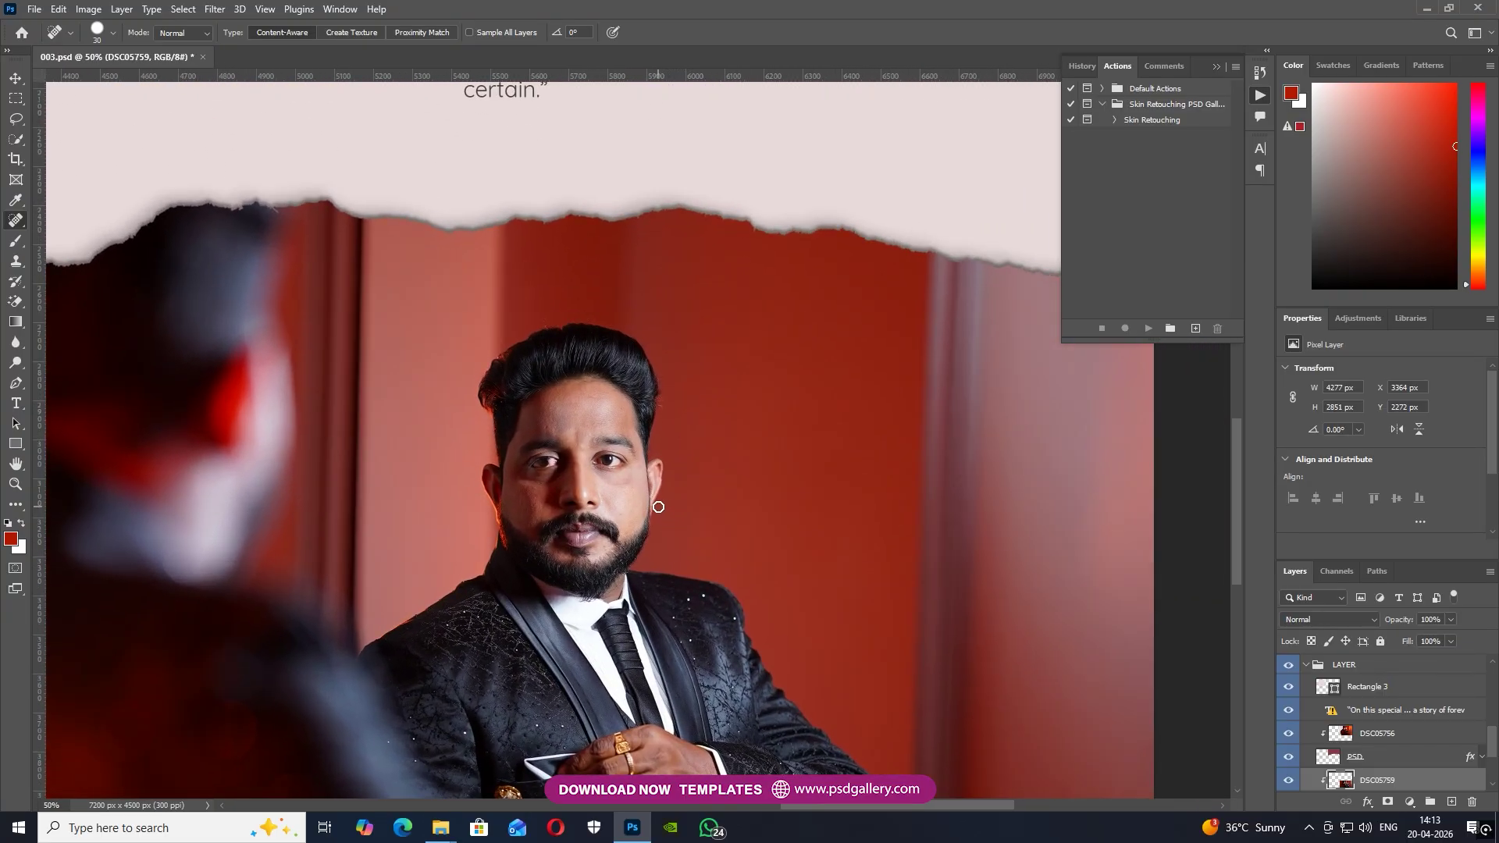
Open the DSC05759 layer in the Camera Raw Filter and raise its Sharpening.
key("v")
right_click(610, 497)
left_click(633, 500)
scroll(633, 500, "up", 1)
right_click(612, 392)
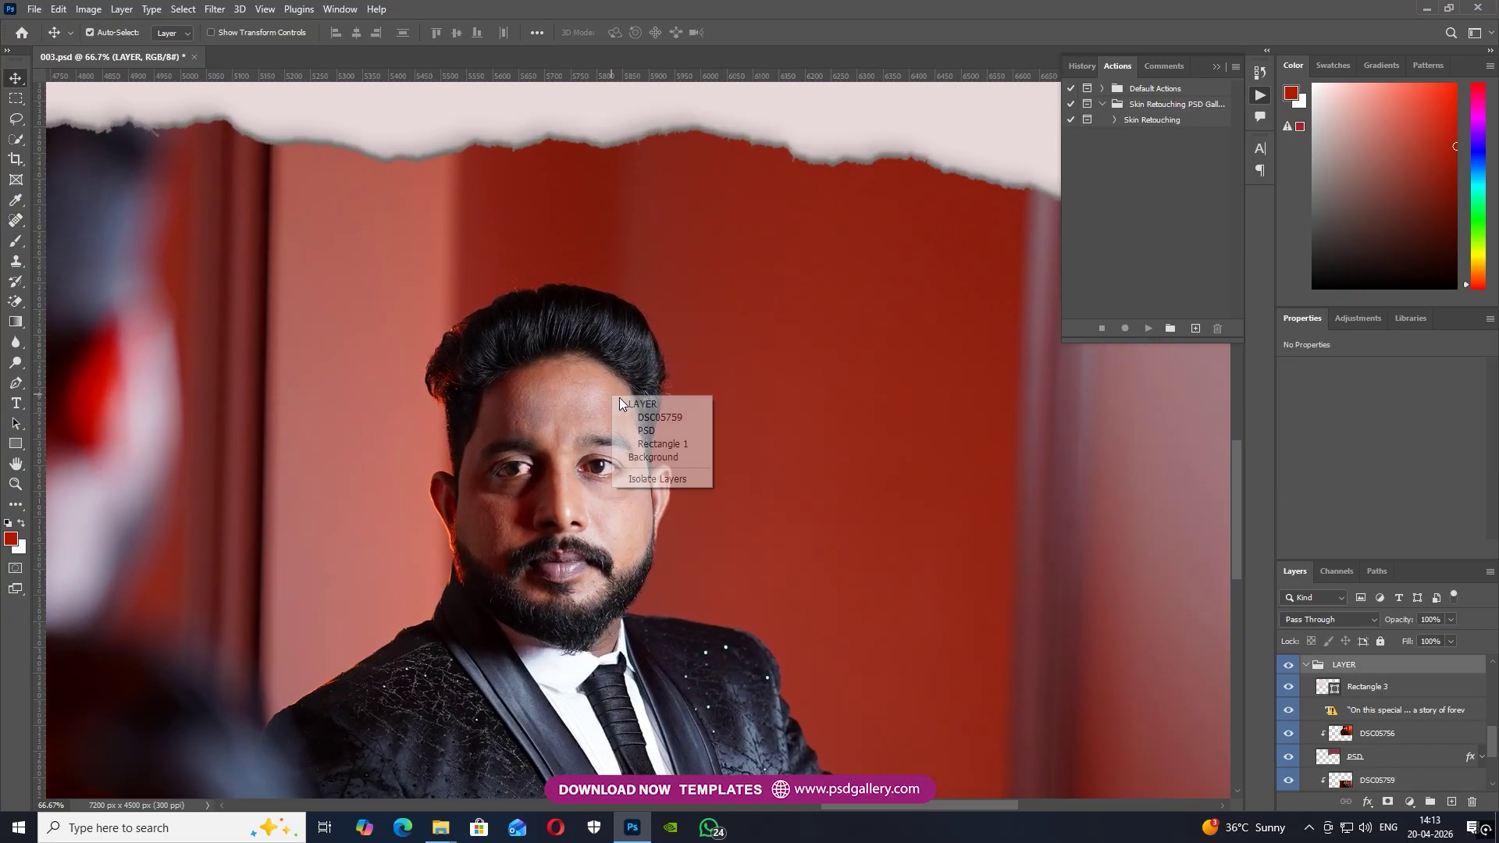
left_click(659, 415)
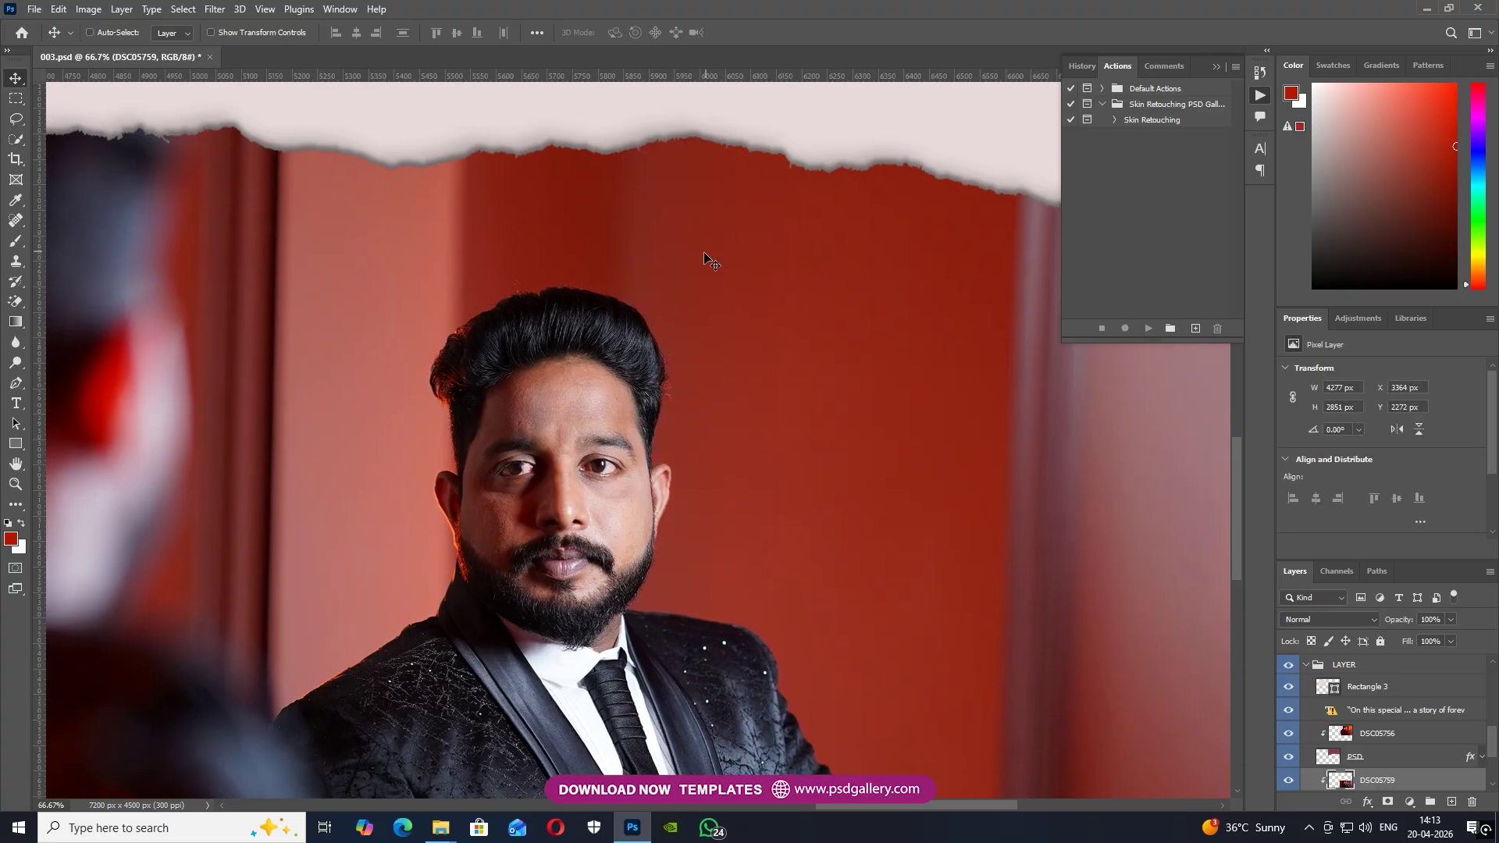
scroll(709, 257, "down", 1)
right_click(645, 416)
left_click(690, 435)
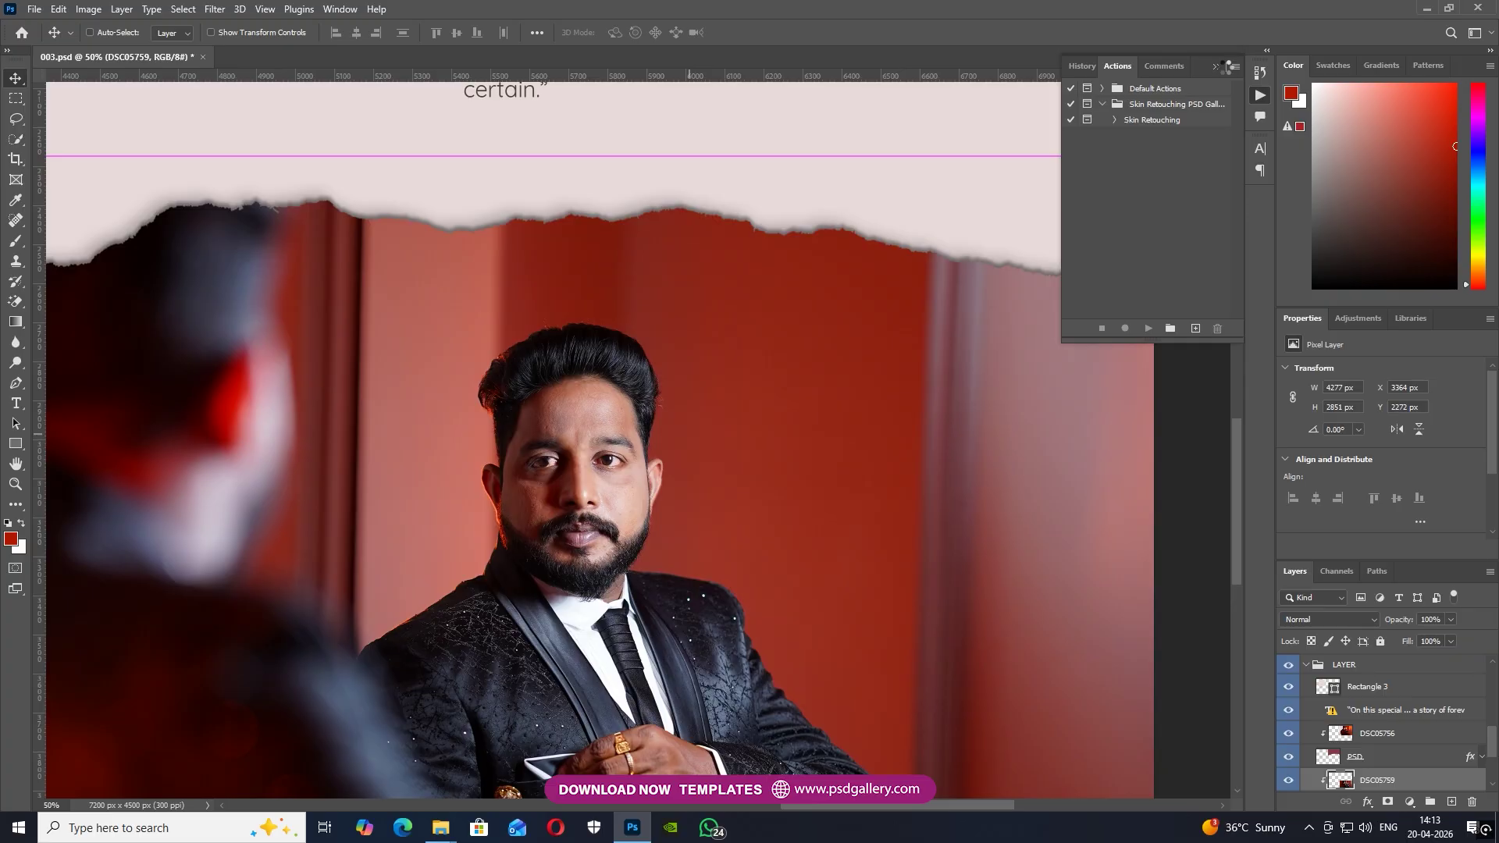
key("ctrl+shift+a")
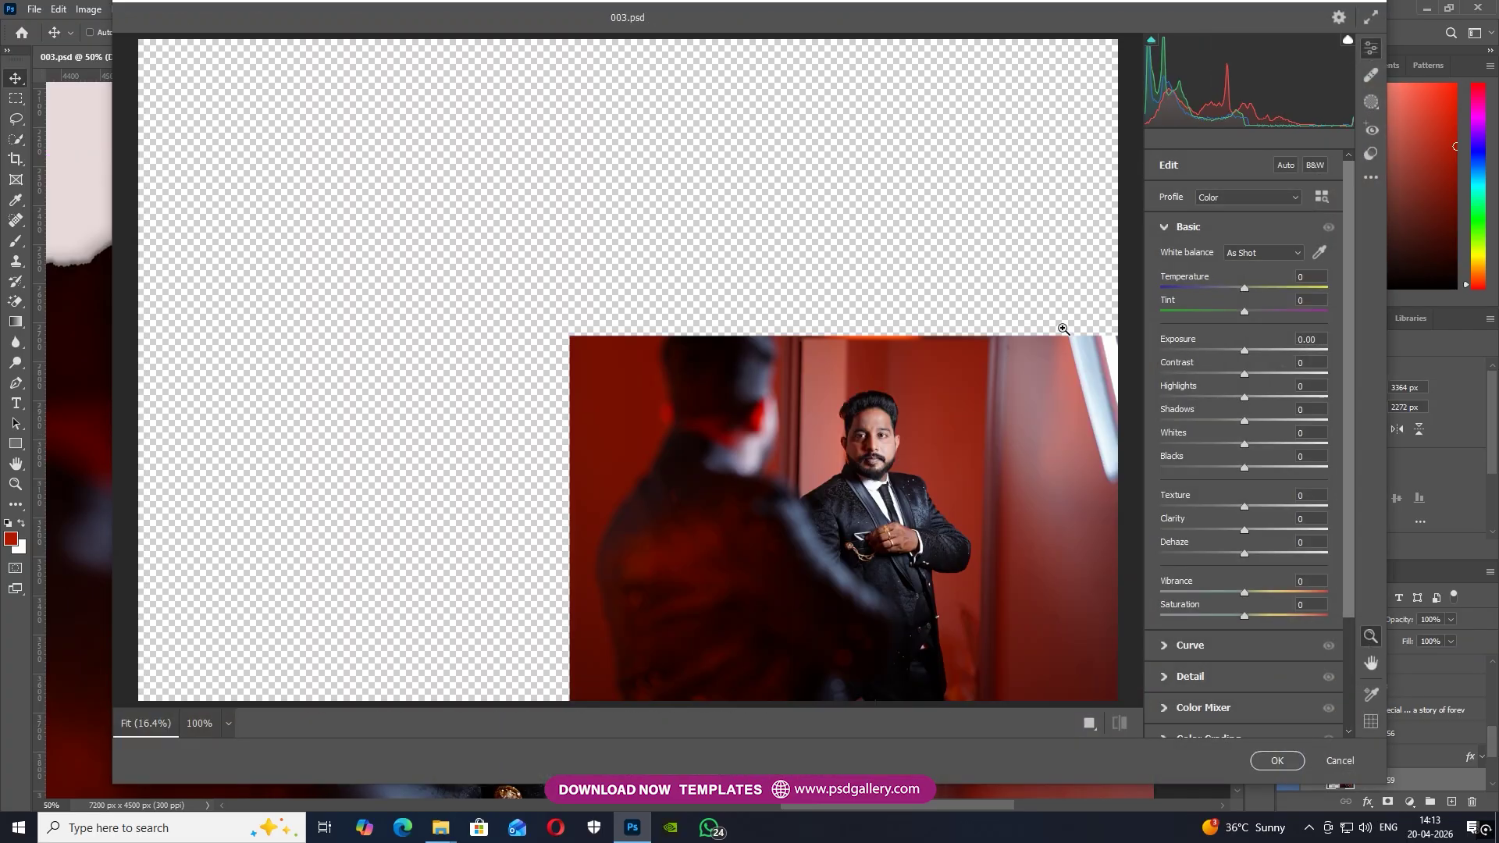
left_click(1165, 685)
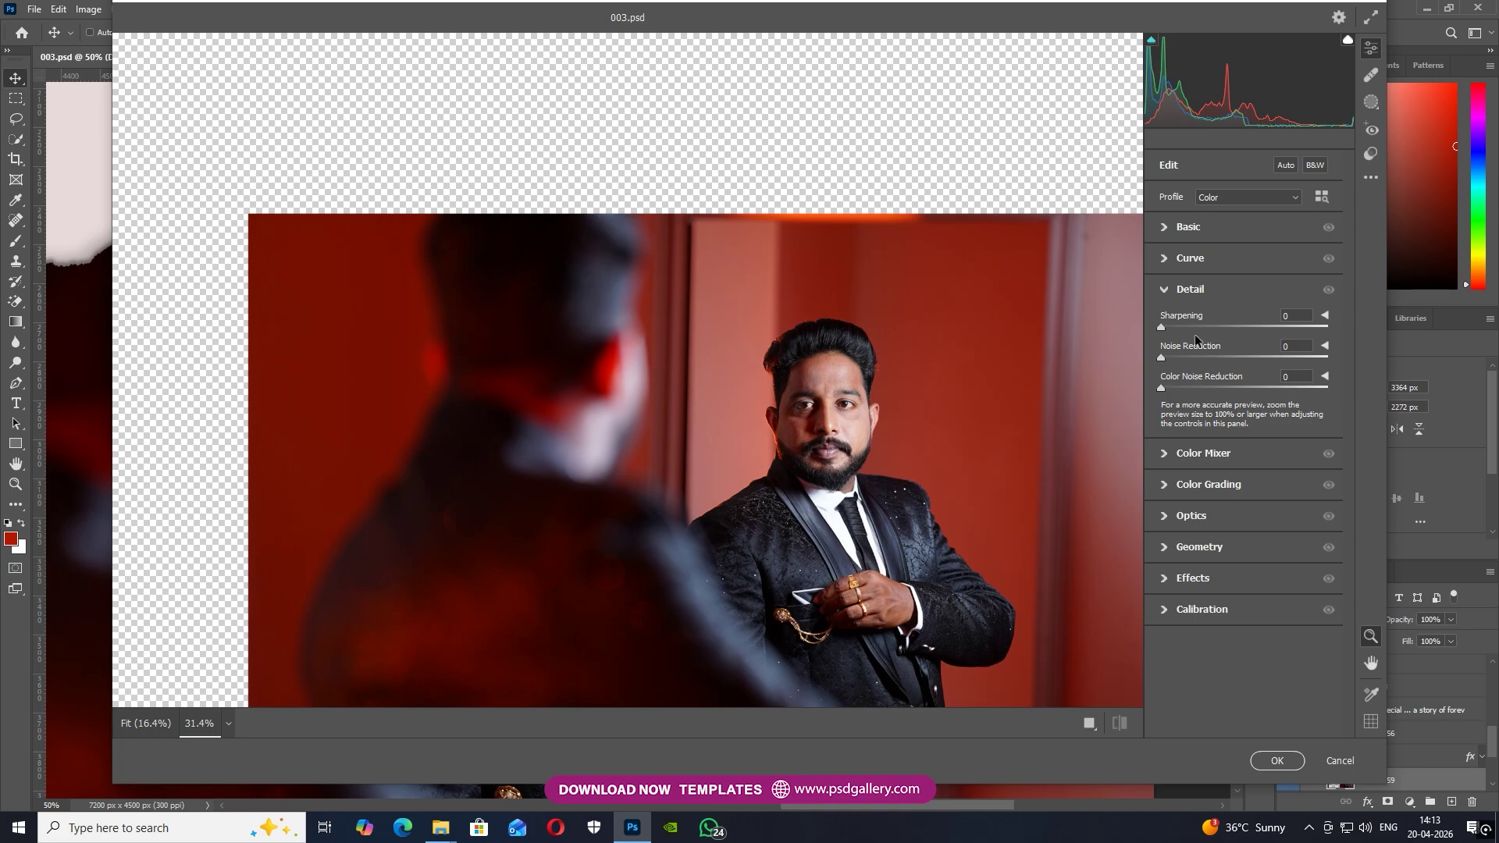
left_click(1211, 328)
Set Texture to -33, Blacks to +24 and Whites to +27 for DSC05759 and apply the Camera Raw Filter.
left_click(1177, 232)
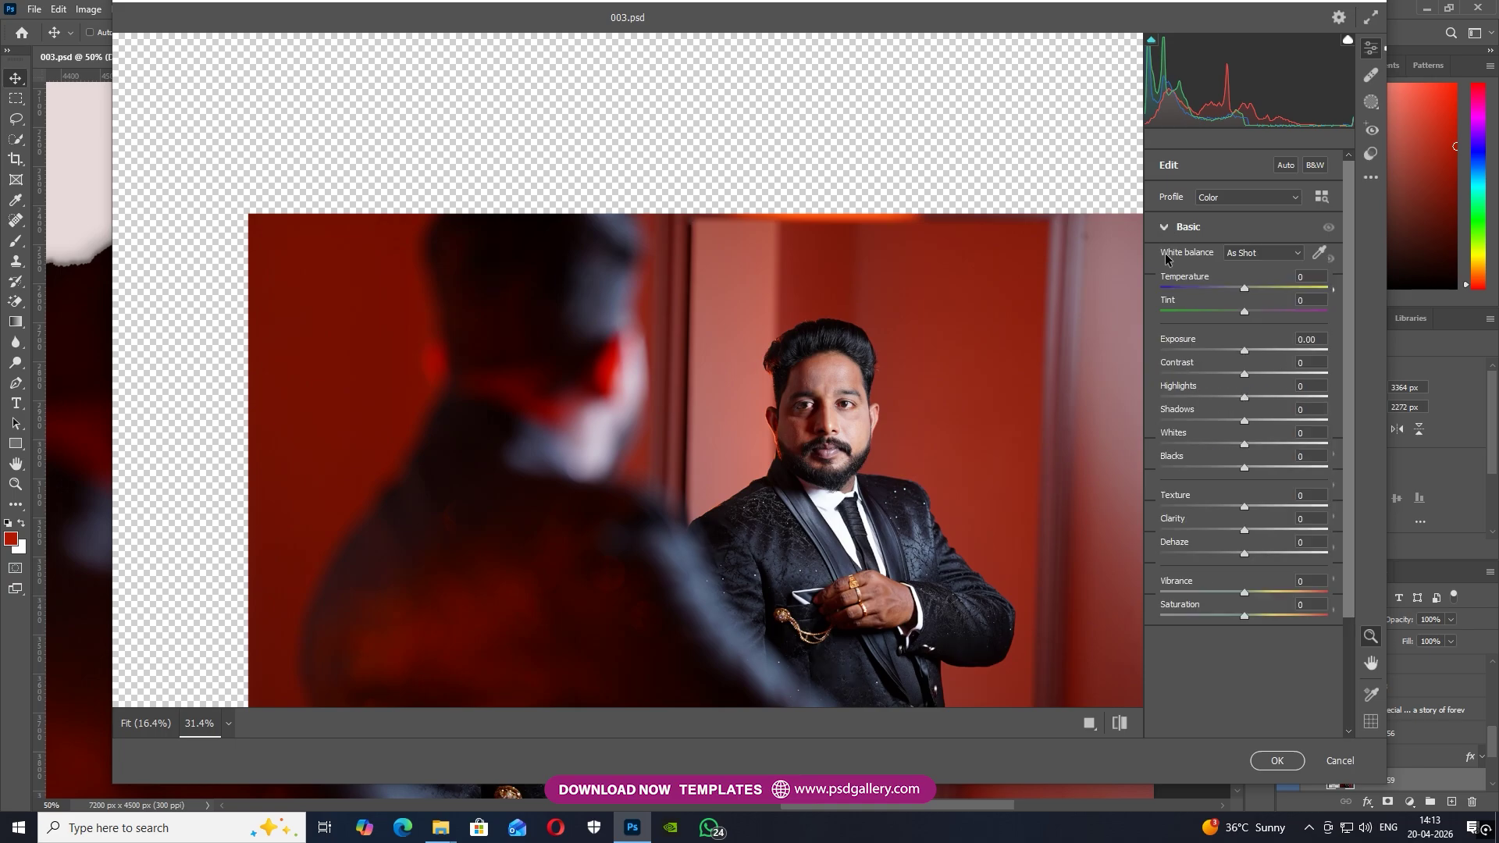
left_click_drag(1244, 505, 1265, 466)
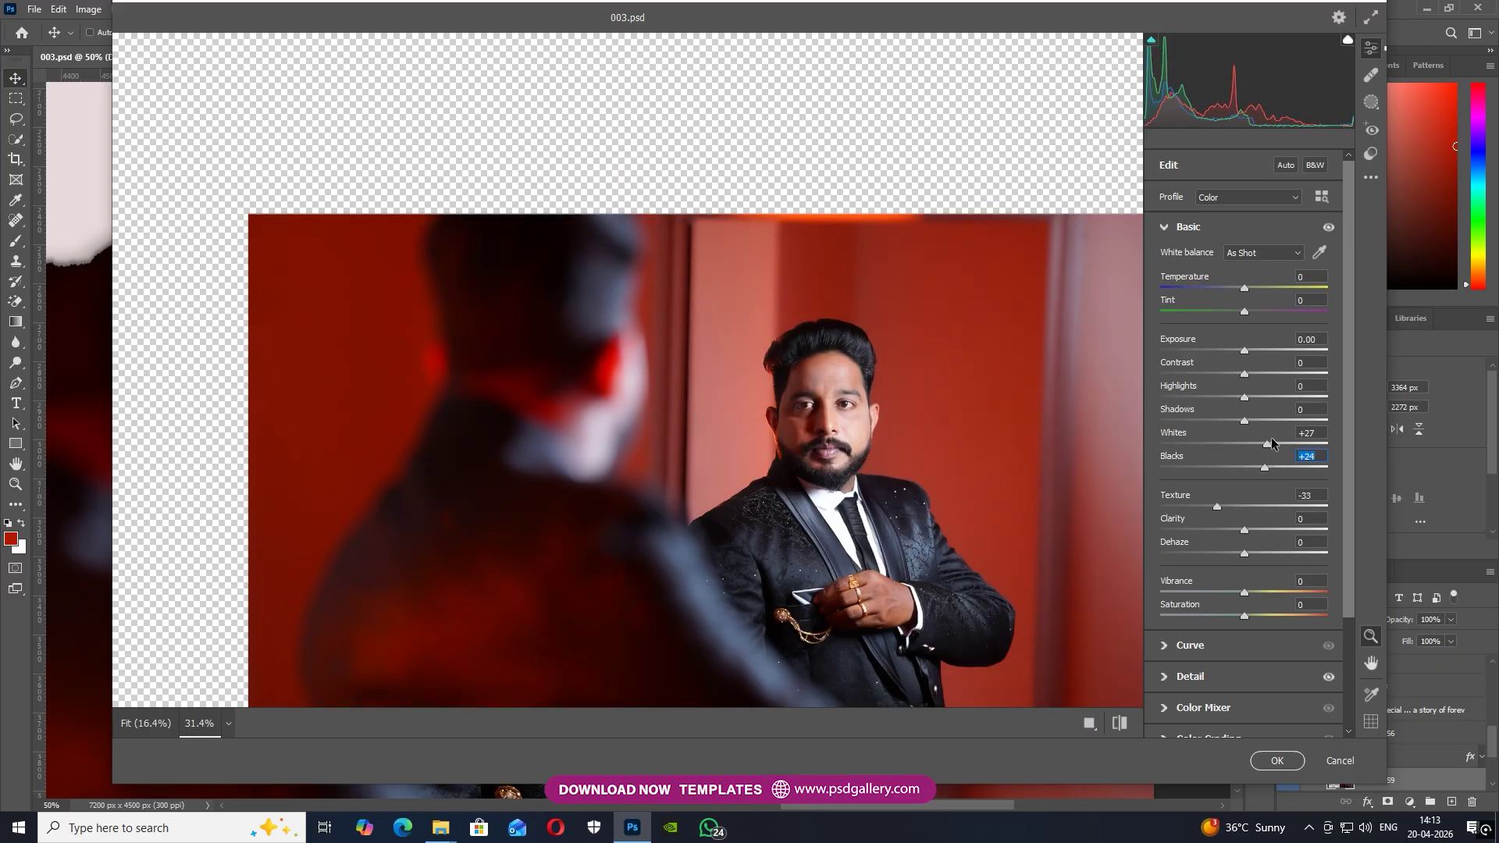
left_click(1275, 761)
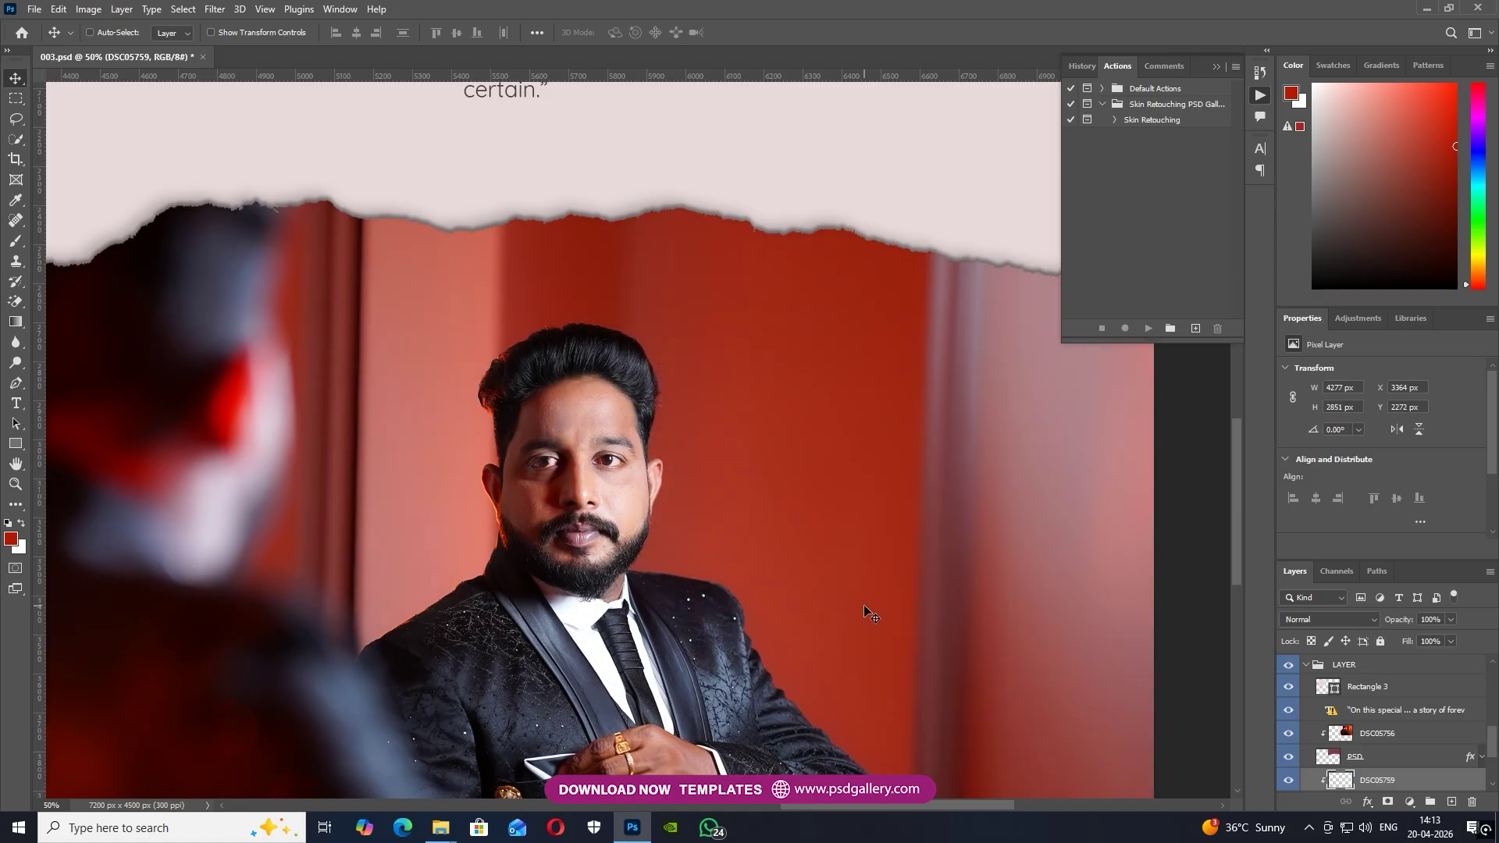
Select the DSC05766 portrait above the Wedding Ceremony heading and rasterize its layer.
key("ctrl+minus")
key("ctrl+minus")
key("ctrl+minus")
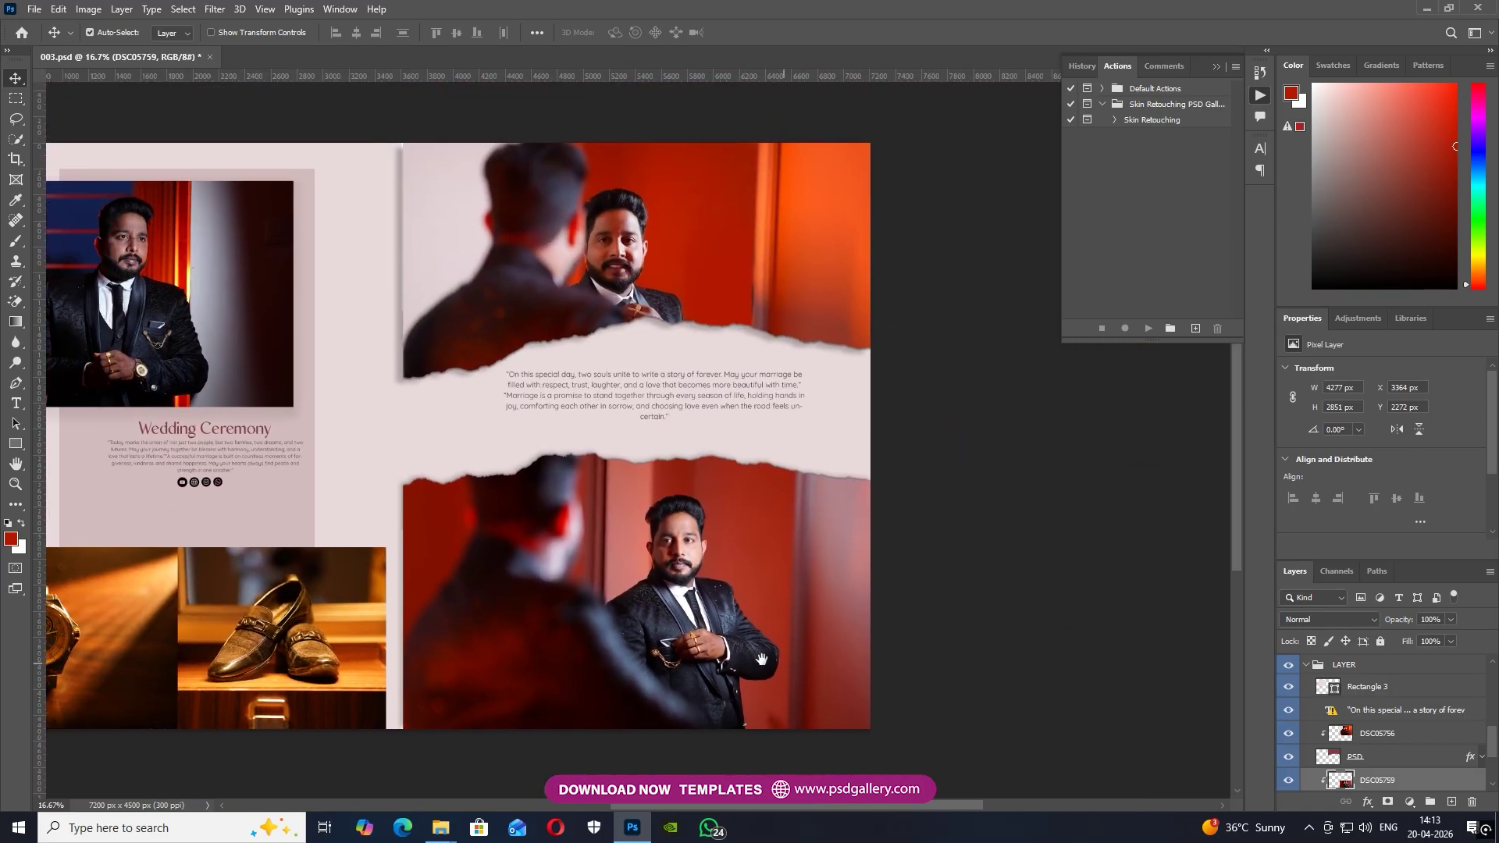
right_click(637, 252)
left_click(664, 270)
left_click_drag(414, 348, 741, 352)
right_click(472, 262)
left_click(473, 261)
key("ctrl+plus")
left_click_drag(476, 273, 647, 541)
key("ctrl+plus")
right_click(501, 457)
left_click(509, 467)
key("ctrl+minus")
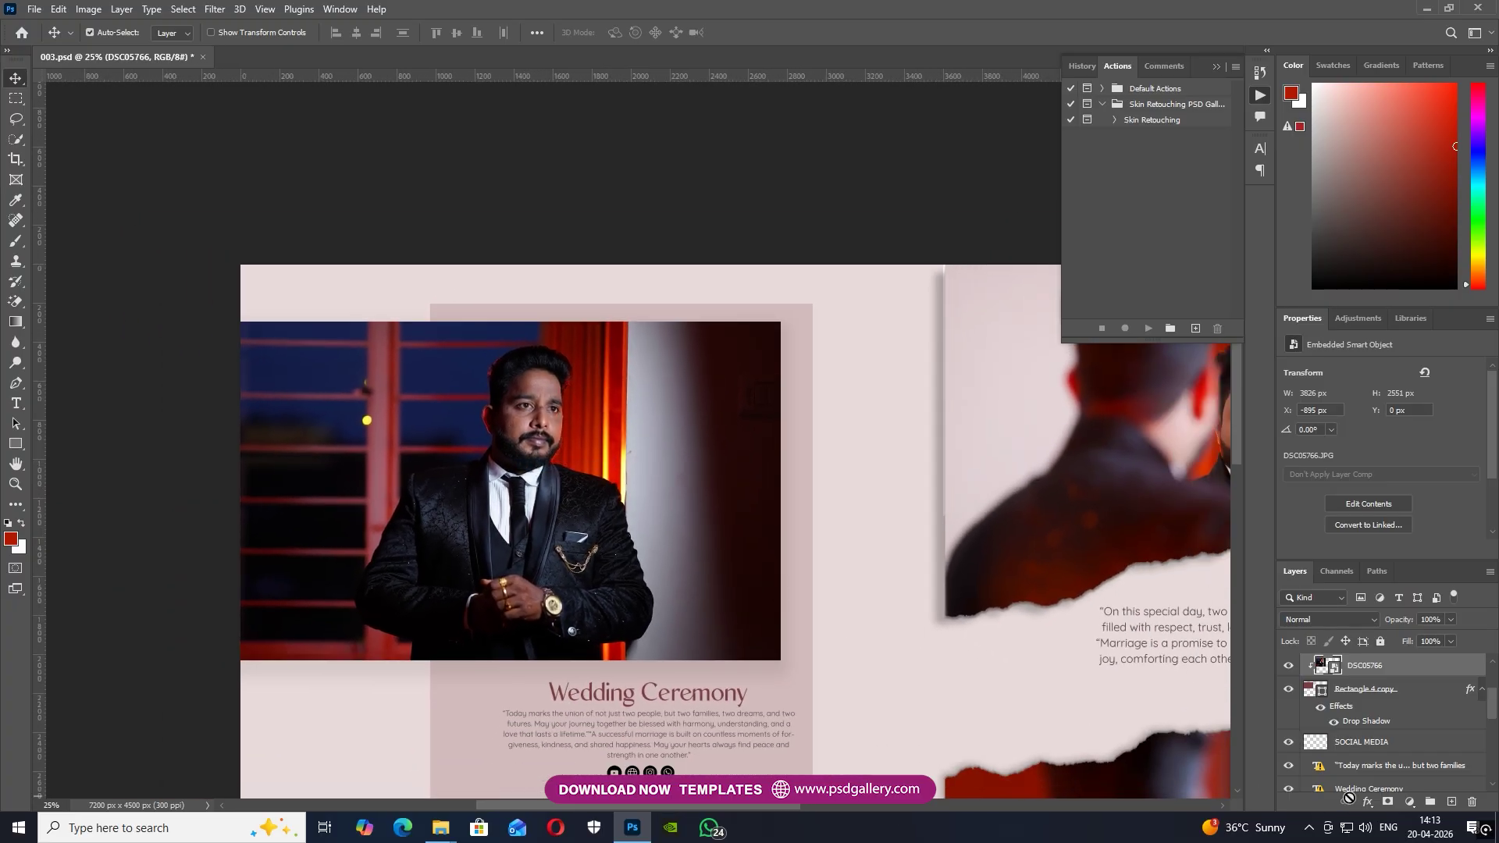
right_click(1362, 665)
left_click(1183, 434)
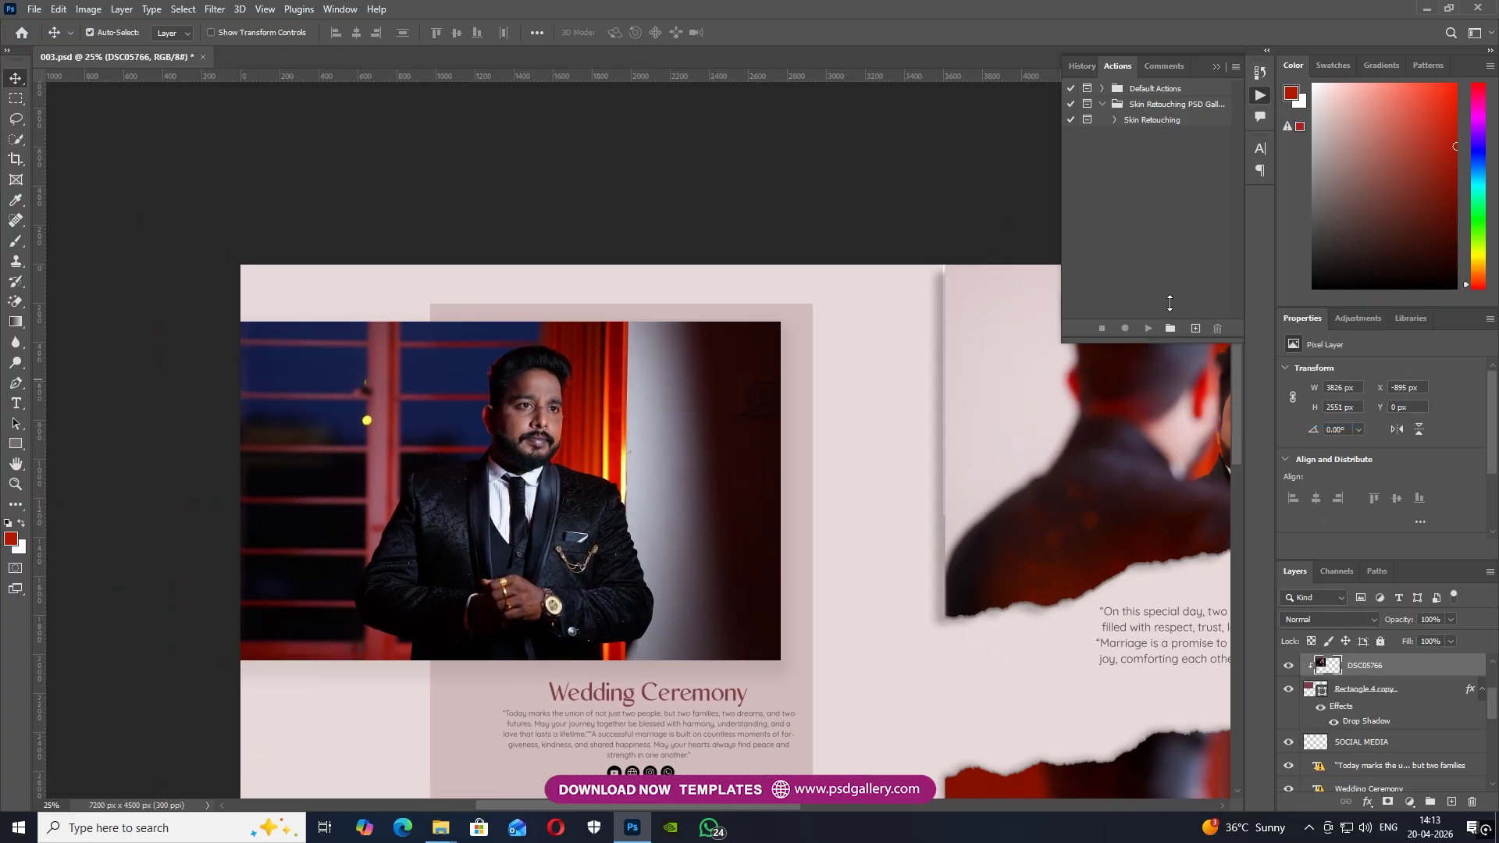
Collapse the Actions list and rotate the DSC05766 portrait slightly counterclockwise inside its frame.
left_click(1216, 67)
key("ctrl+t")
left_click_drag(781, 194, 779, 181)
key("Return")
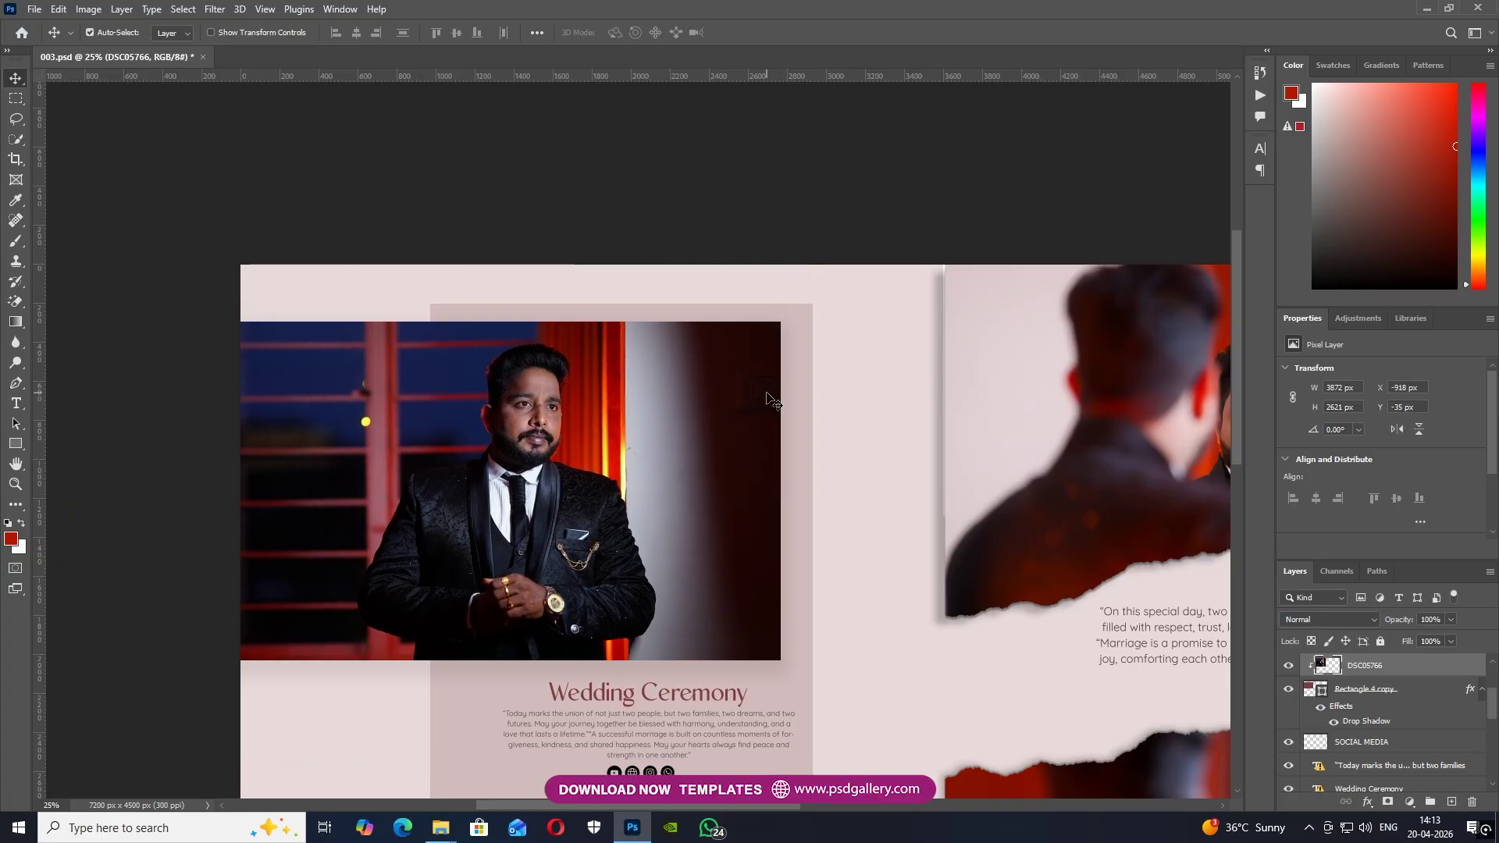
Brighten the DSC05766 portrait with Levels by lowering the white input point.
key("ctrl+plus")
right_click(568, 451)
scroll(551, 460, "left", 2)
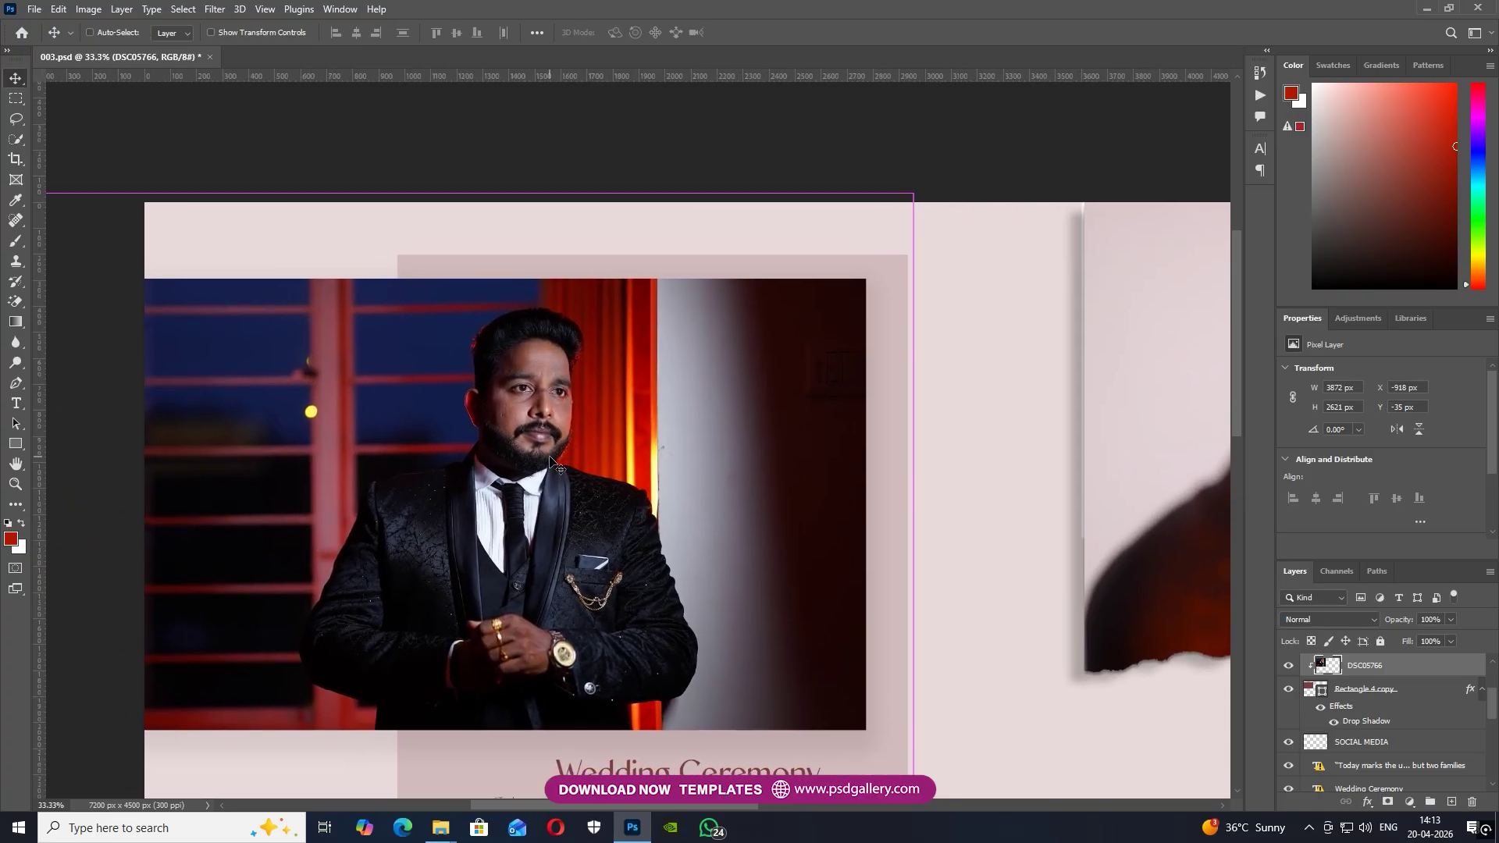
key("ctrl+l")
left_click_drag(1387, 339, 1351, 338)
left_click(1457, 195)
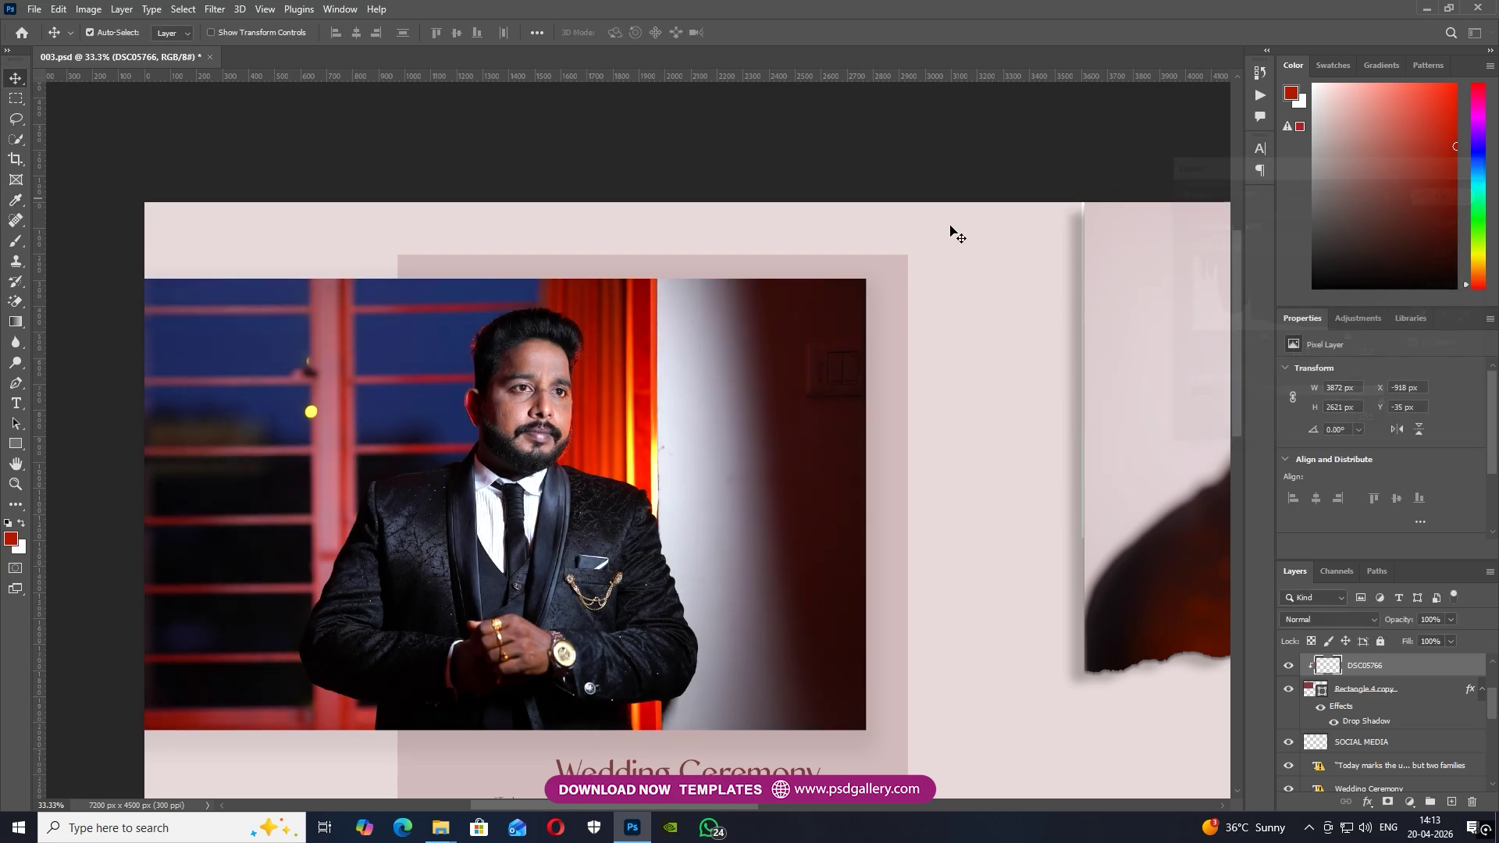
key("ctrl+plus")
key("o")
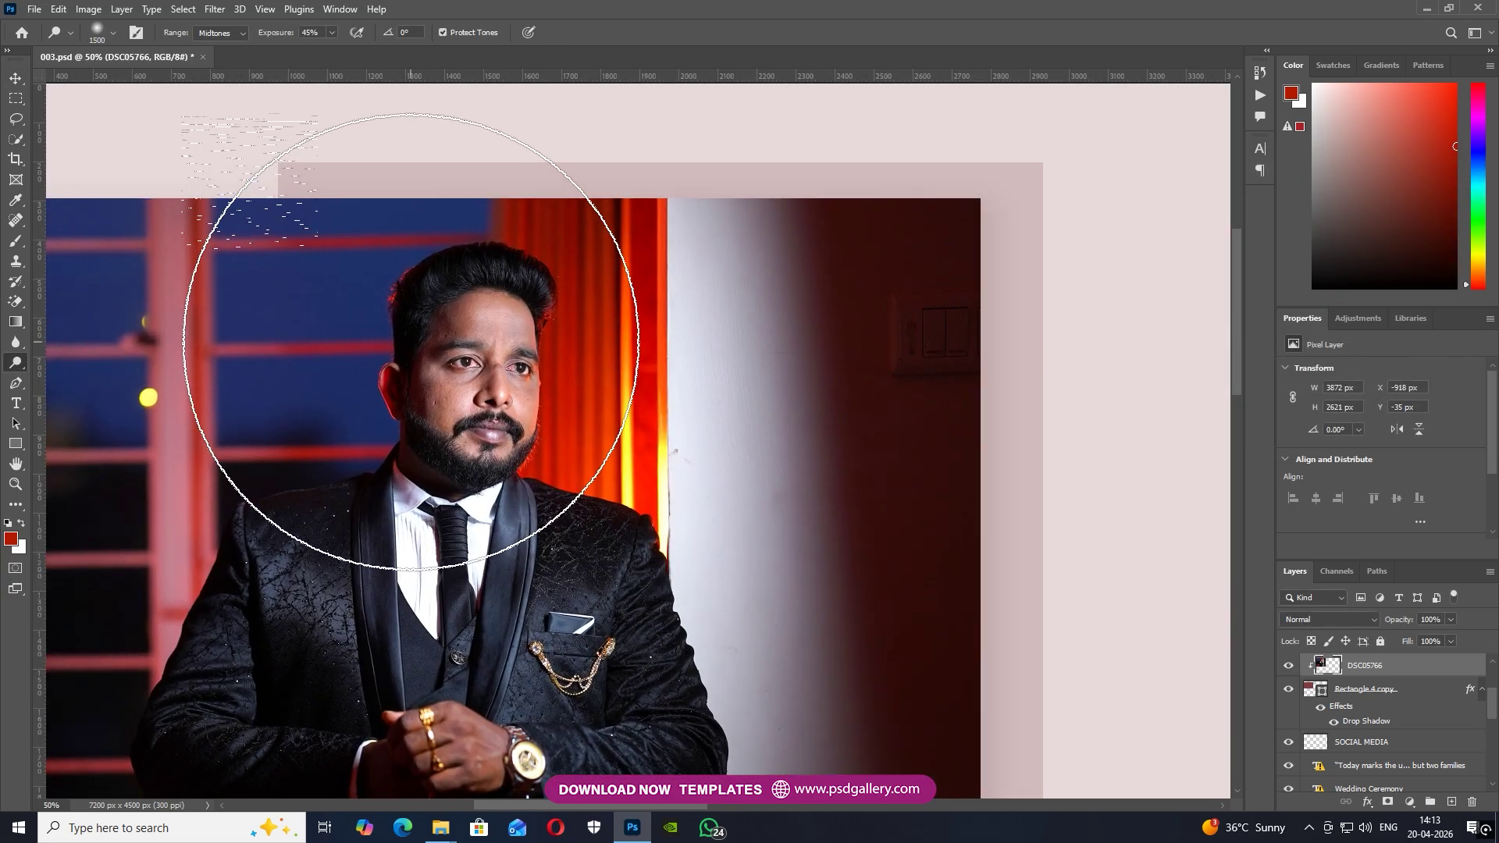
key("ctrl+minus")
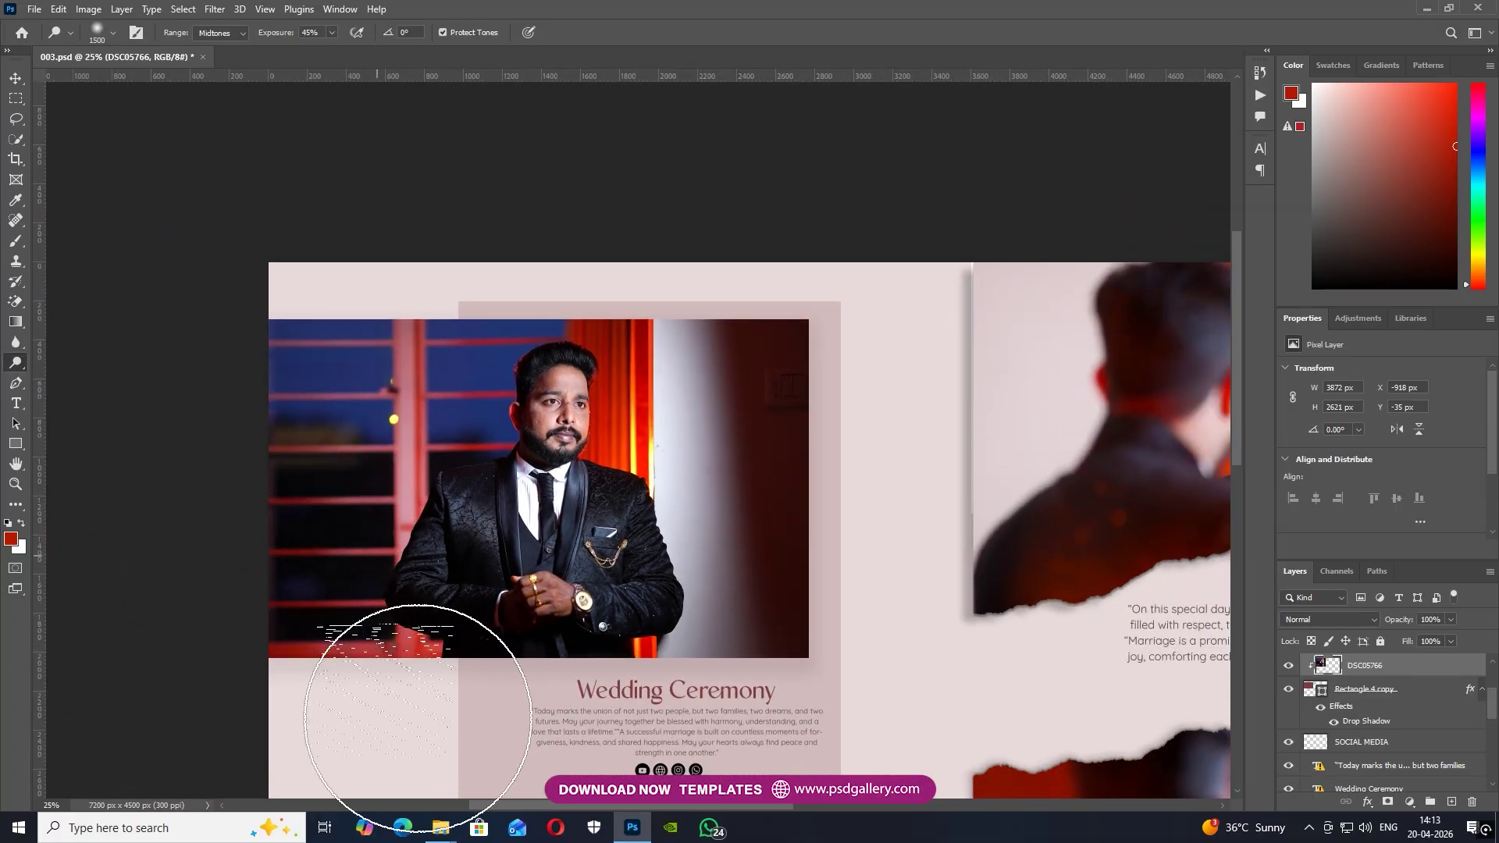
key("ctrl+minus")
Rotate the DSC05766 portrait slightly clockwise to straighten it.
key("v")
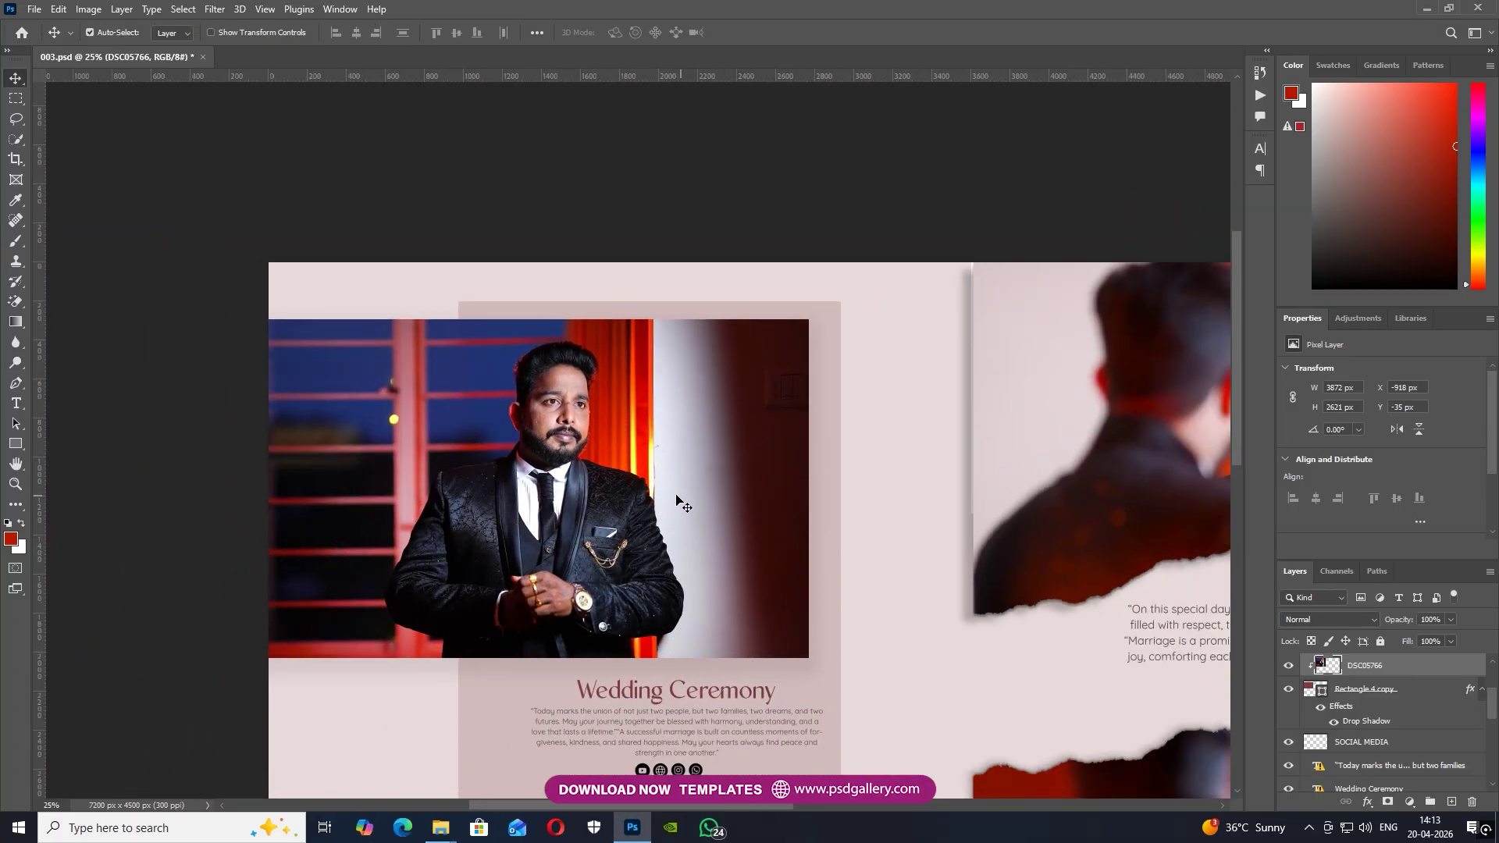
right_click(714, 513)
left_click(749, 515)
key("ctrl+t")
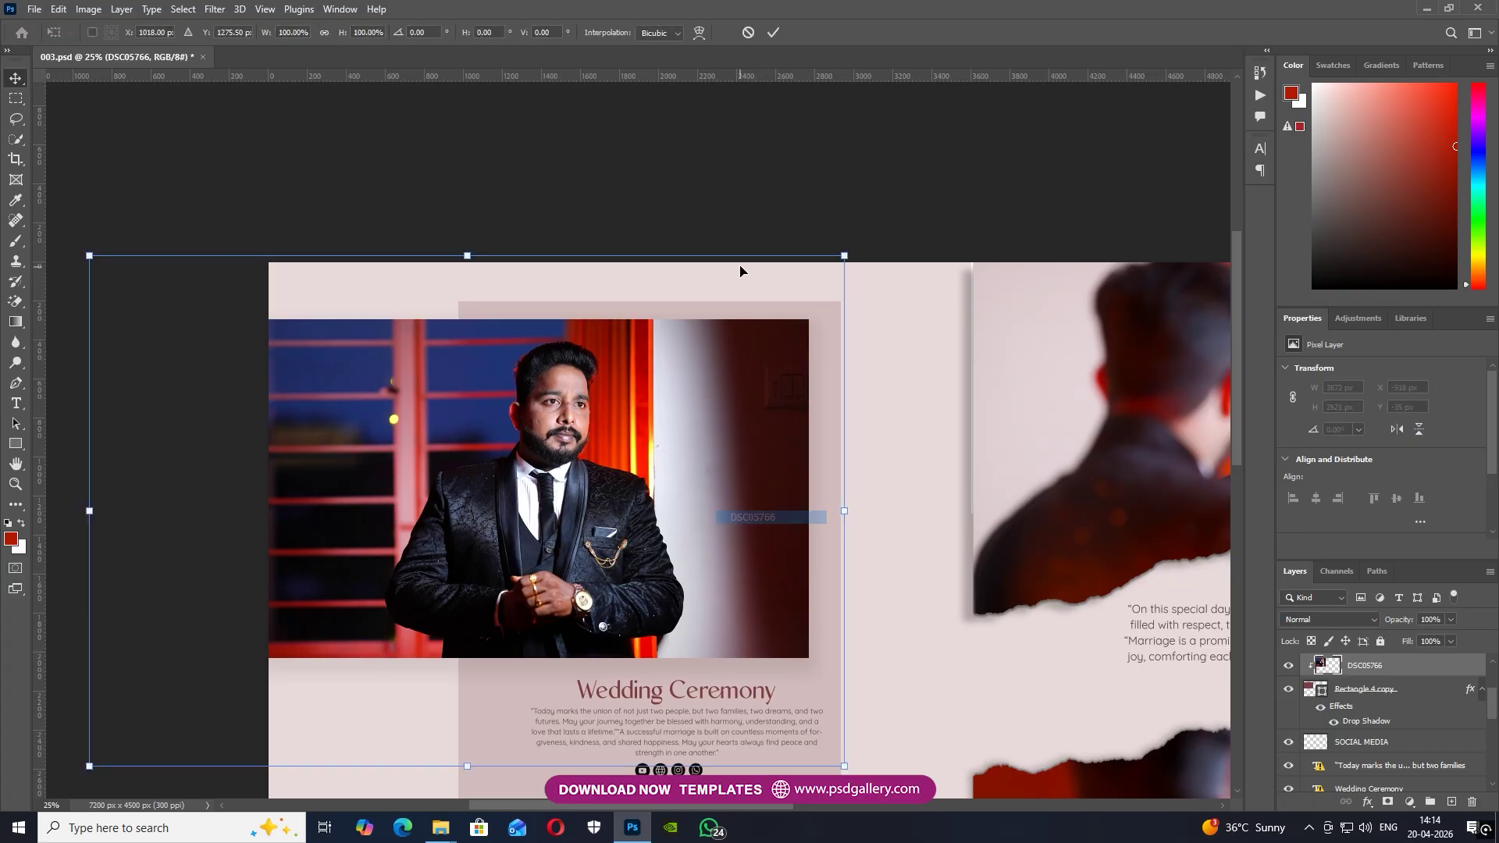
left_click_drag(736, 190, 741, 200)
key("Return")
Nudge the DSC05766 portrait upward inside its frame to Y -119 px.
key("Up")
key("Up")
key("Up")
key("Up")
key("Up")
key("Up")
key("Up")
key("Up")
key("Up")
key("Up")
key("Up")
key("Up")
key("Up")
key("Up")
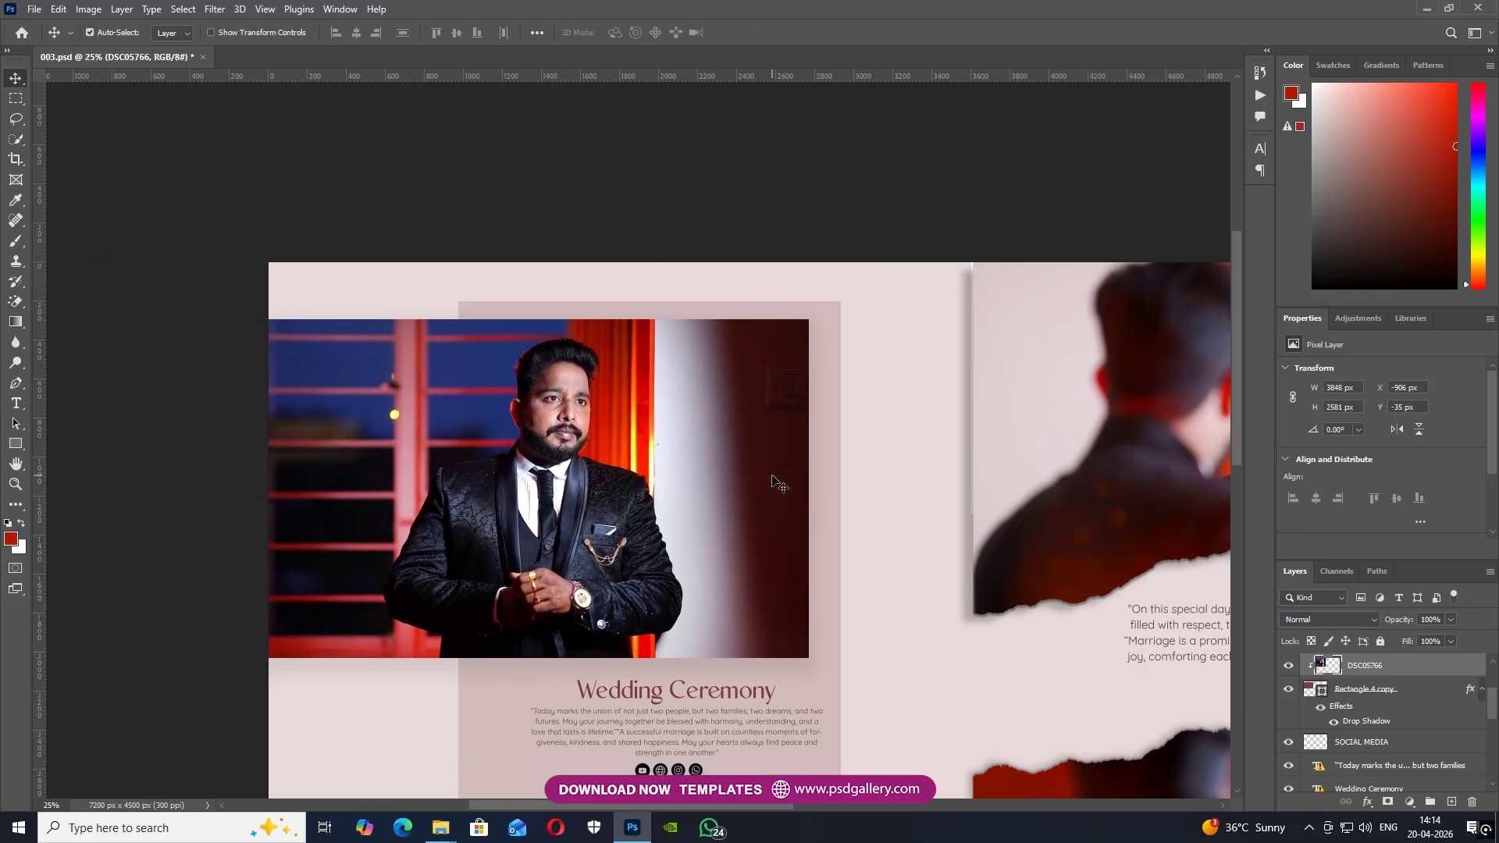
key("Up")
key("Up")
key("Up")
key("Up")
key("Up")
key("Up")
key("Up")
key("Up")
key("Up")
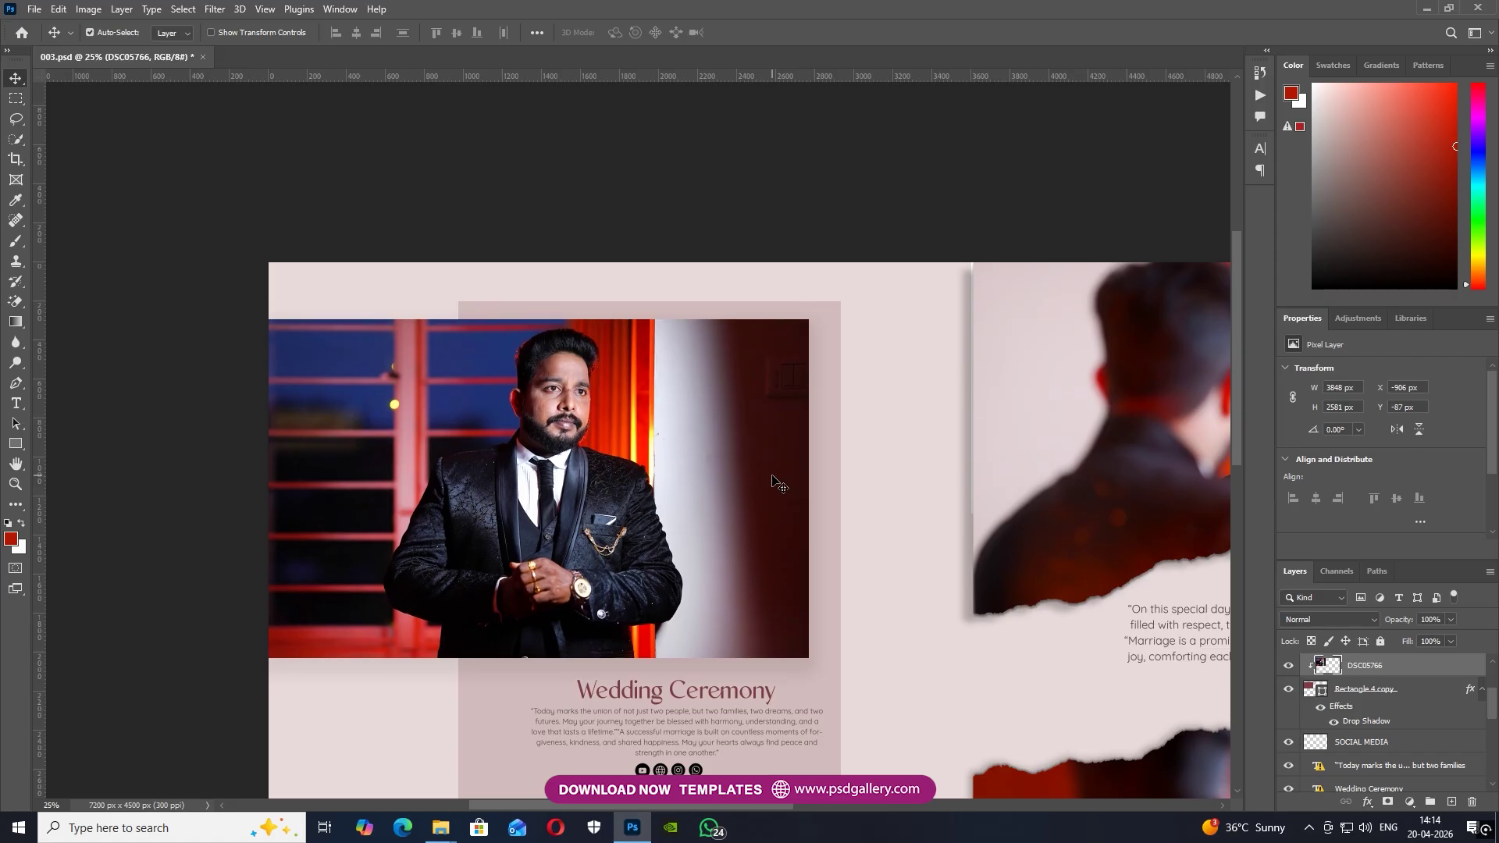
key("Up")
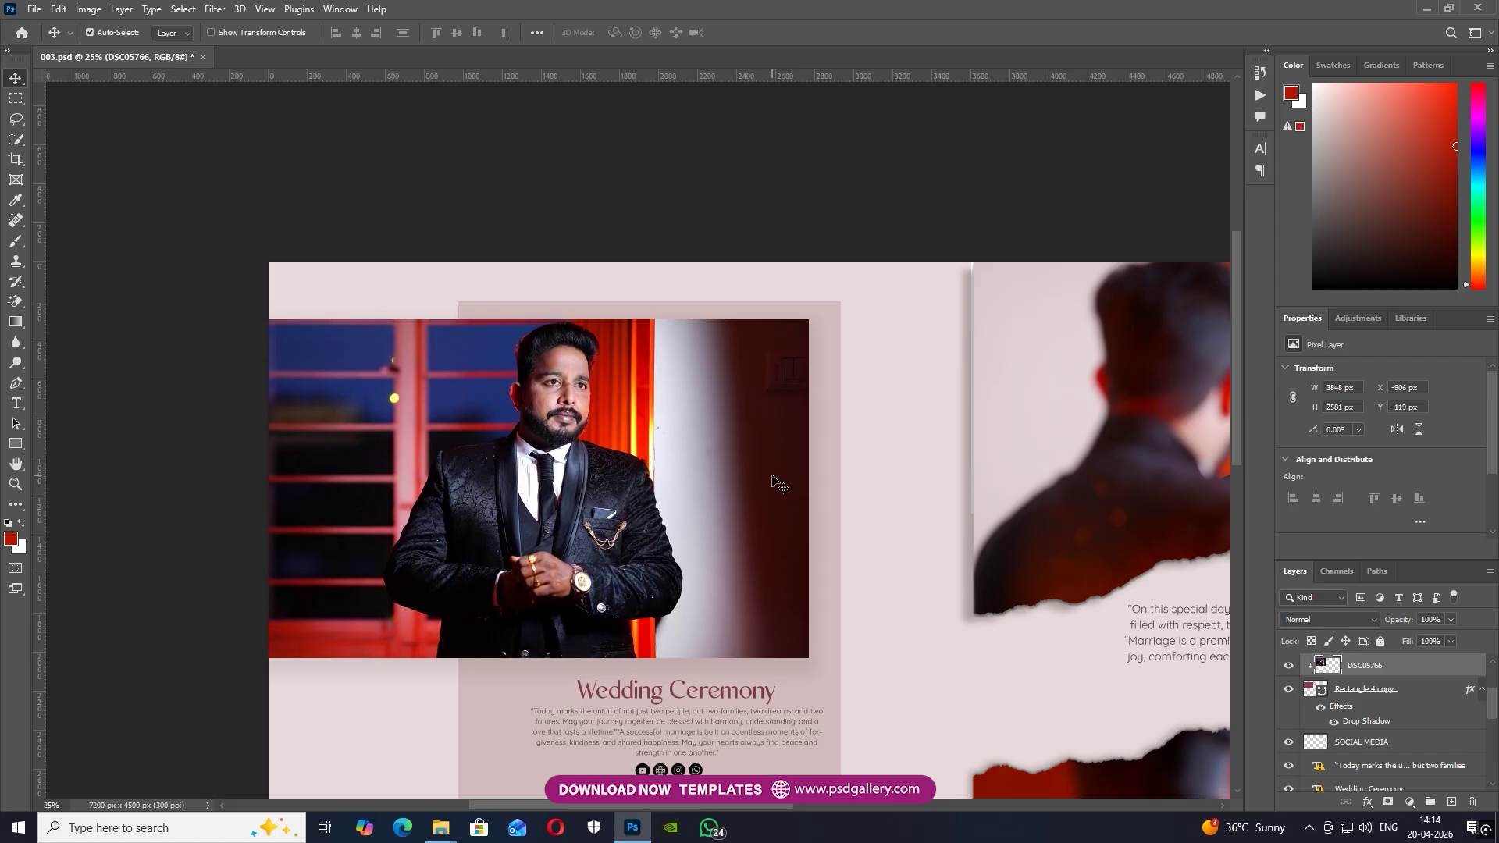
key("ctrl+plus")
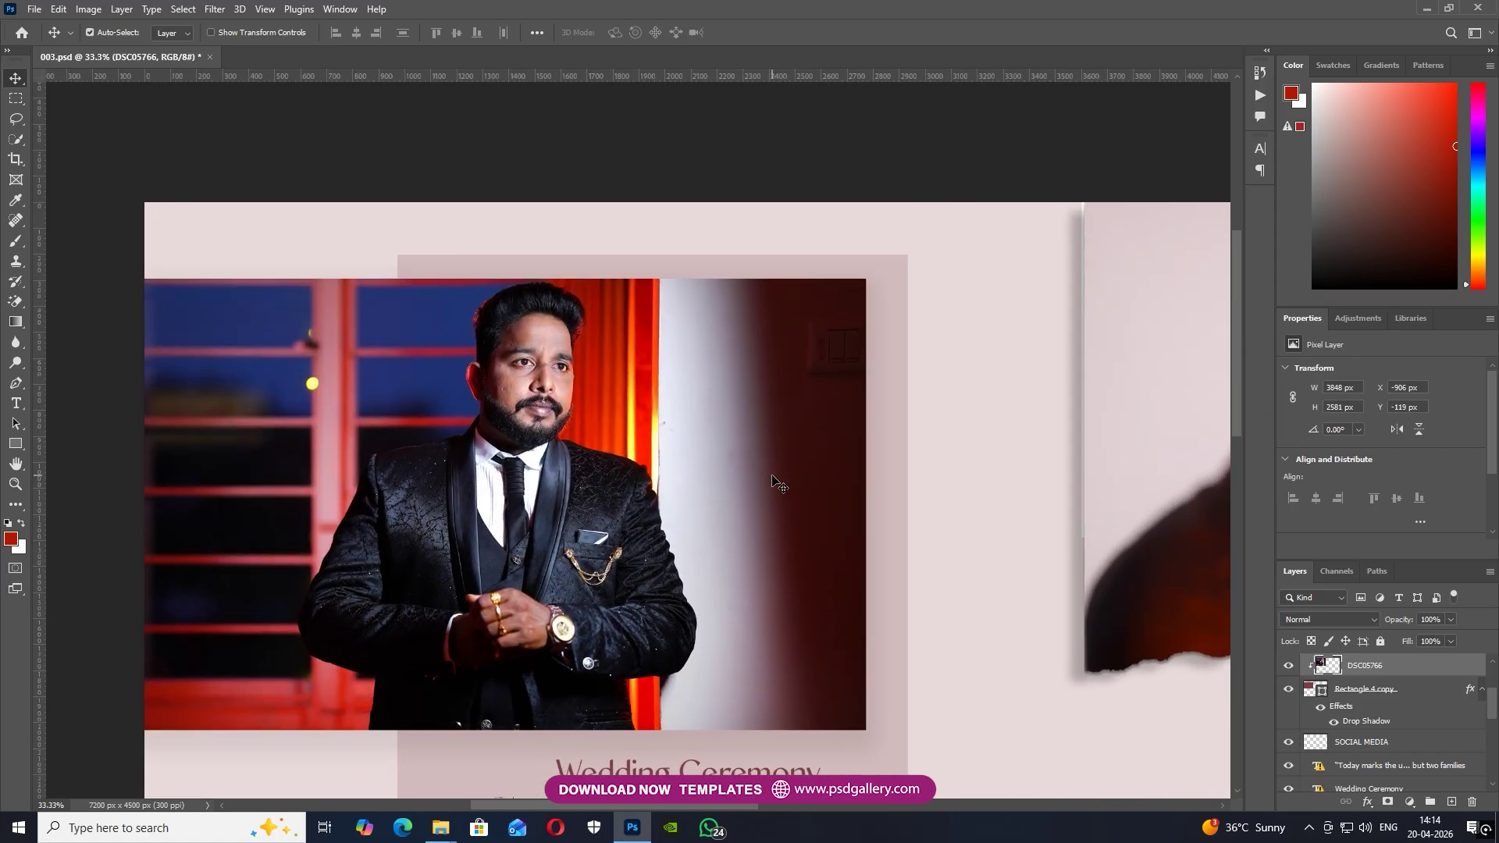
Retouch blemishes on the face in the DSC05766 portrait with the Spot Healing Brush, covering the forehead, cheeks and beard area.
right_click(589, 454)
left_click(605, 461)
key("ctrl+plus")
left_click_drag(556, 472, 599, 522)
key("ctrl+plus")
key("j")
key("ctrl+plus")
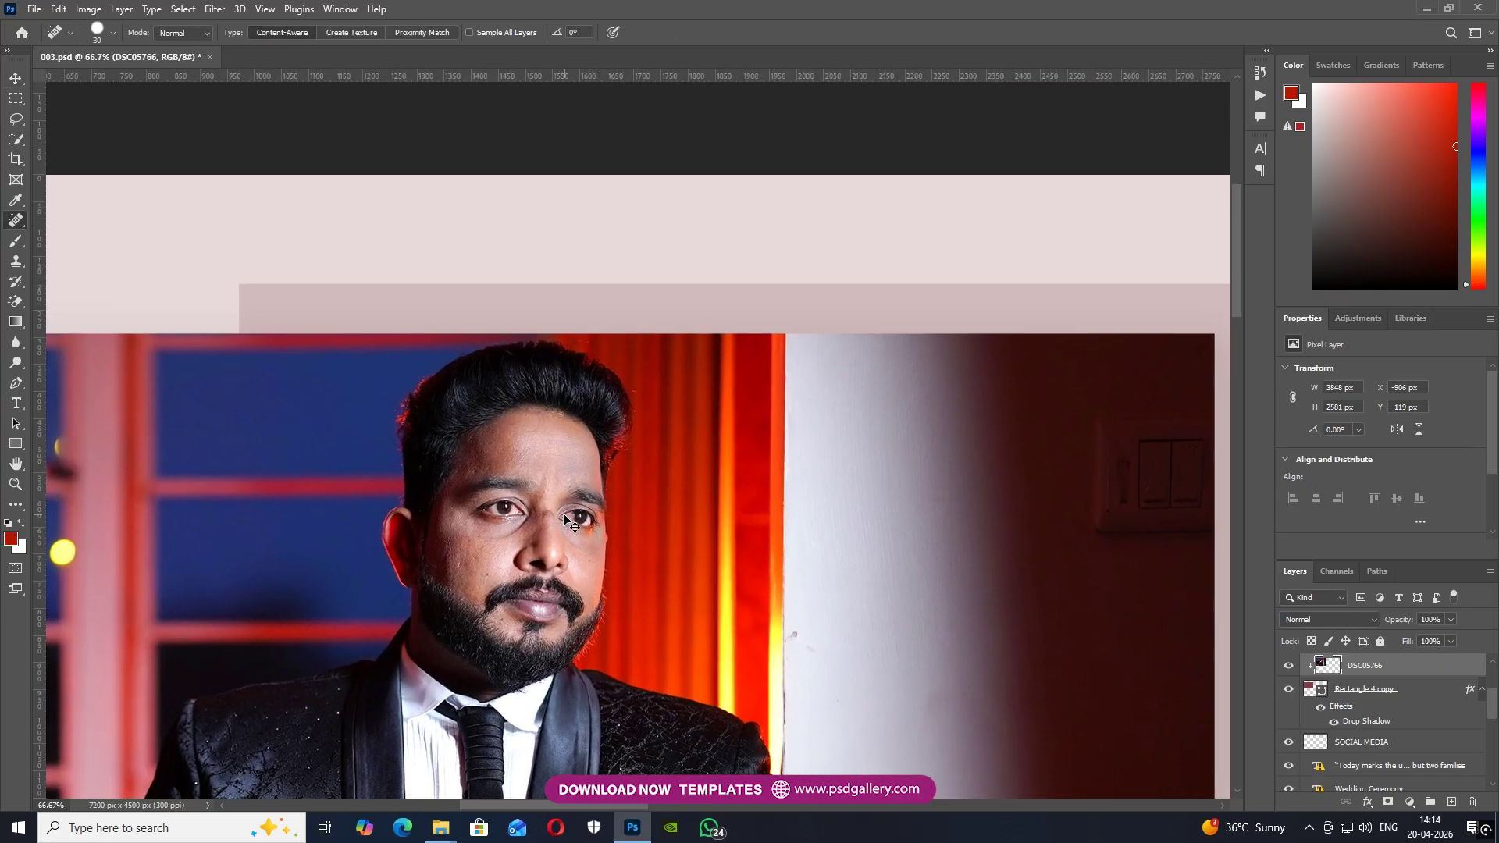
key("bracketleft")
left_click_drag(514, 549, 509, 492)
key("bracketright")
mouse_move(480, 432)
left_mouse_down()
mouse_move(497, 409)
mouse_move(497, 431)
left_mouse_up()
key("bracketright")
left_click(405, 482)
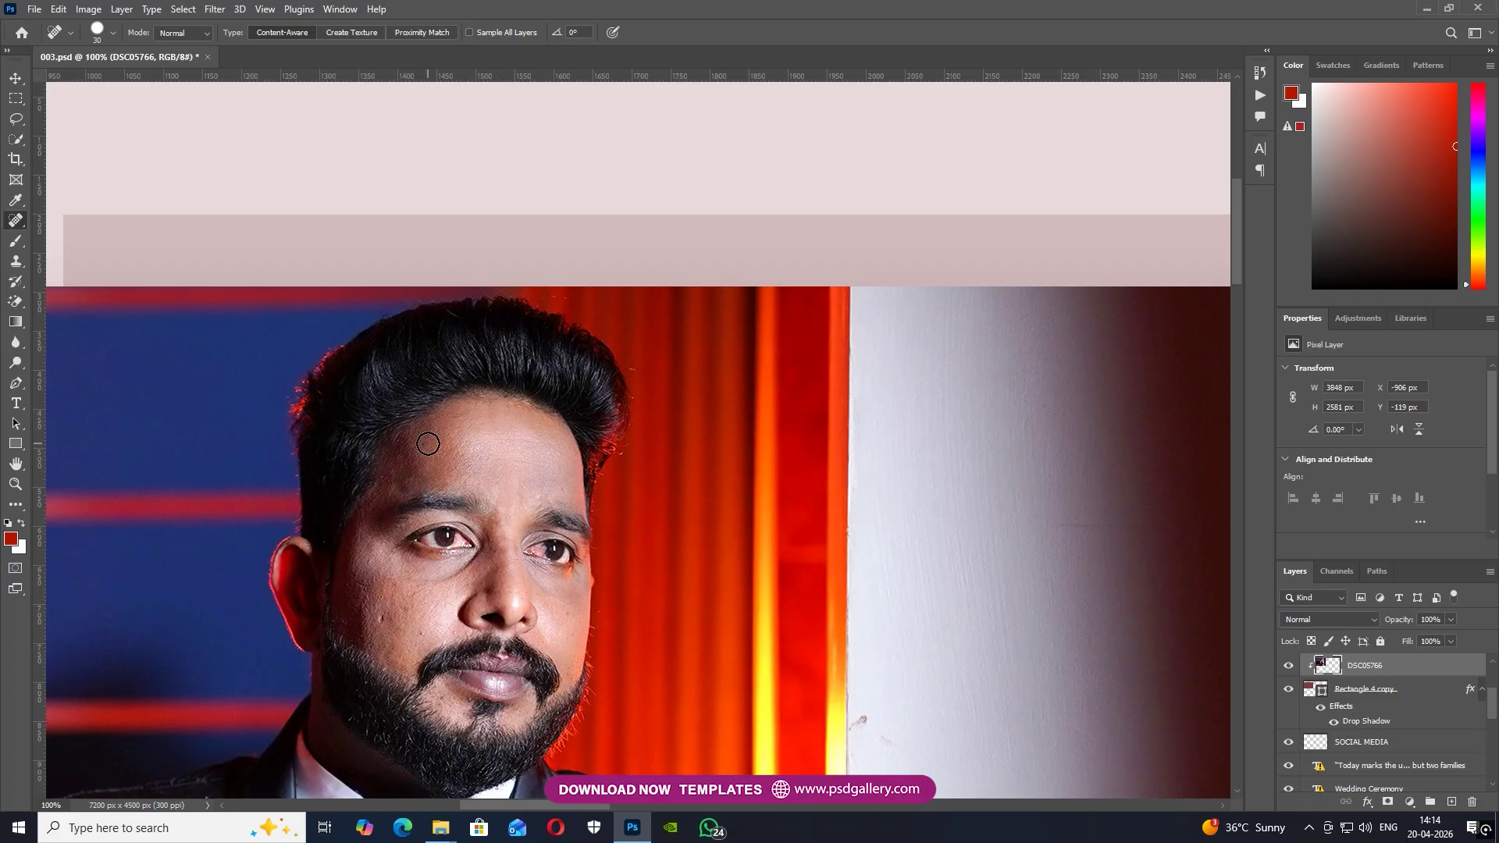
key("bracketright")
left_click(380, 618)
left_click(419, 633)
left_click(566, 614)
key("ctrl+minus")
key("ctrl+minus")
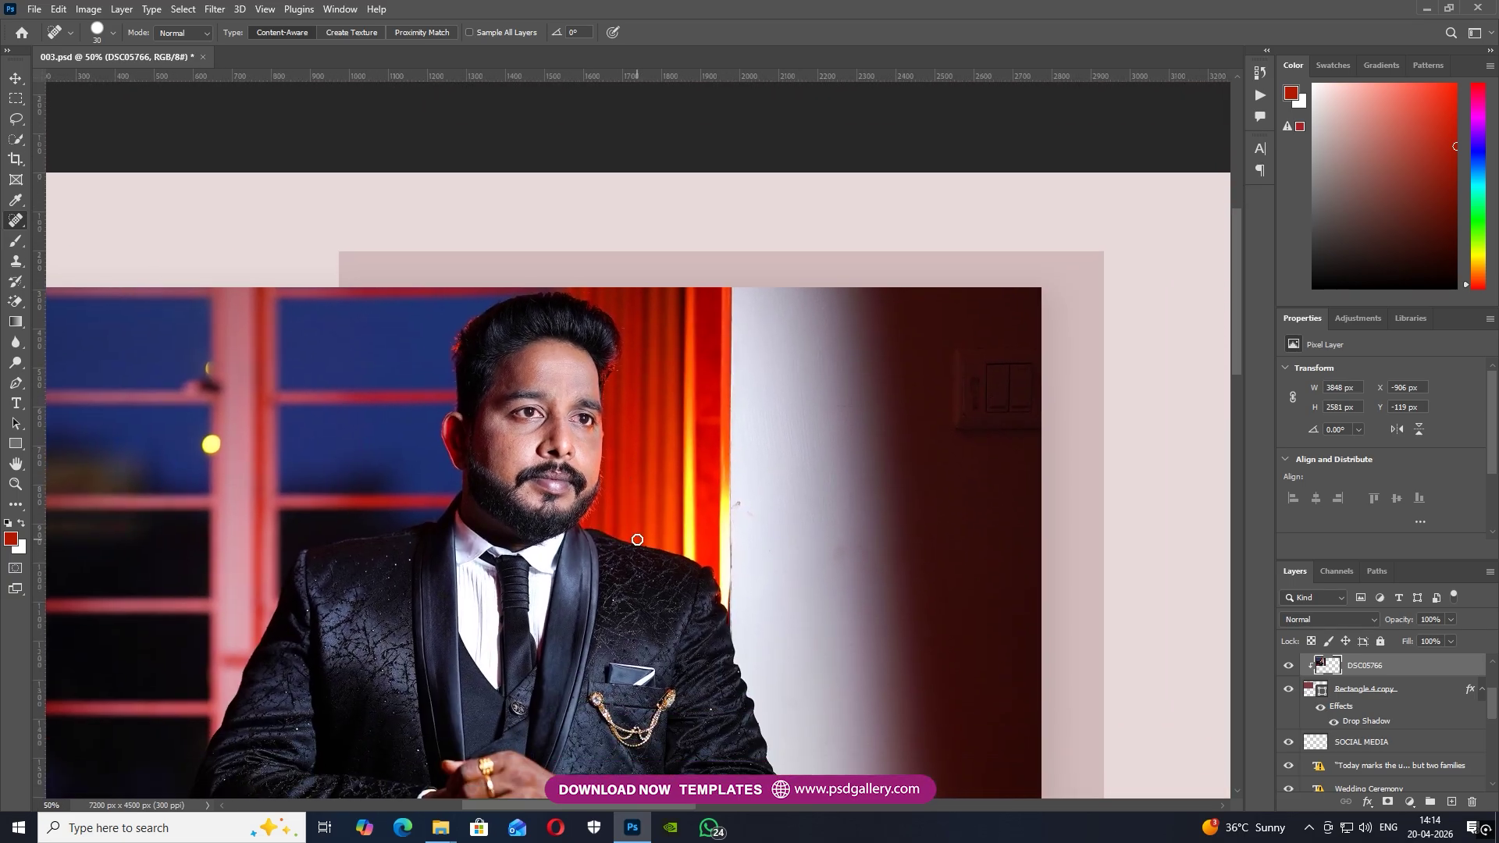
Smooth the DSC05766 portrait with the Camera Raw Filter, lowering Texture and using Sharpening 20 and Noise Reduction 62.
key("v")
right_click(587, 500)
left_click(605, 513)
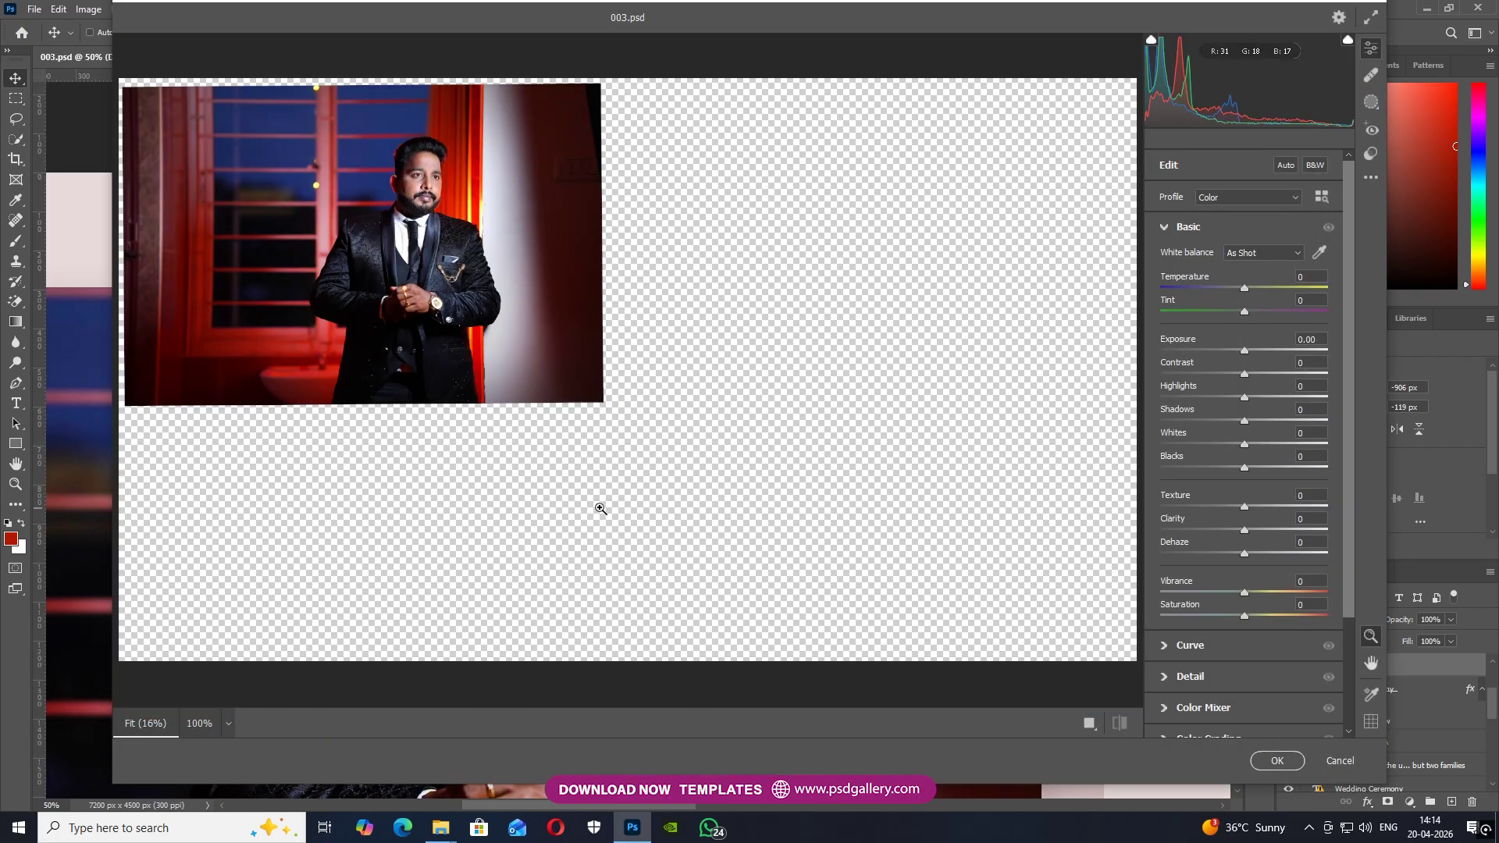
left_click(386, 169)
left_click_drag(1244, 506, 1164, 494)
left_click(1165, 674)
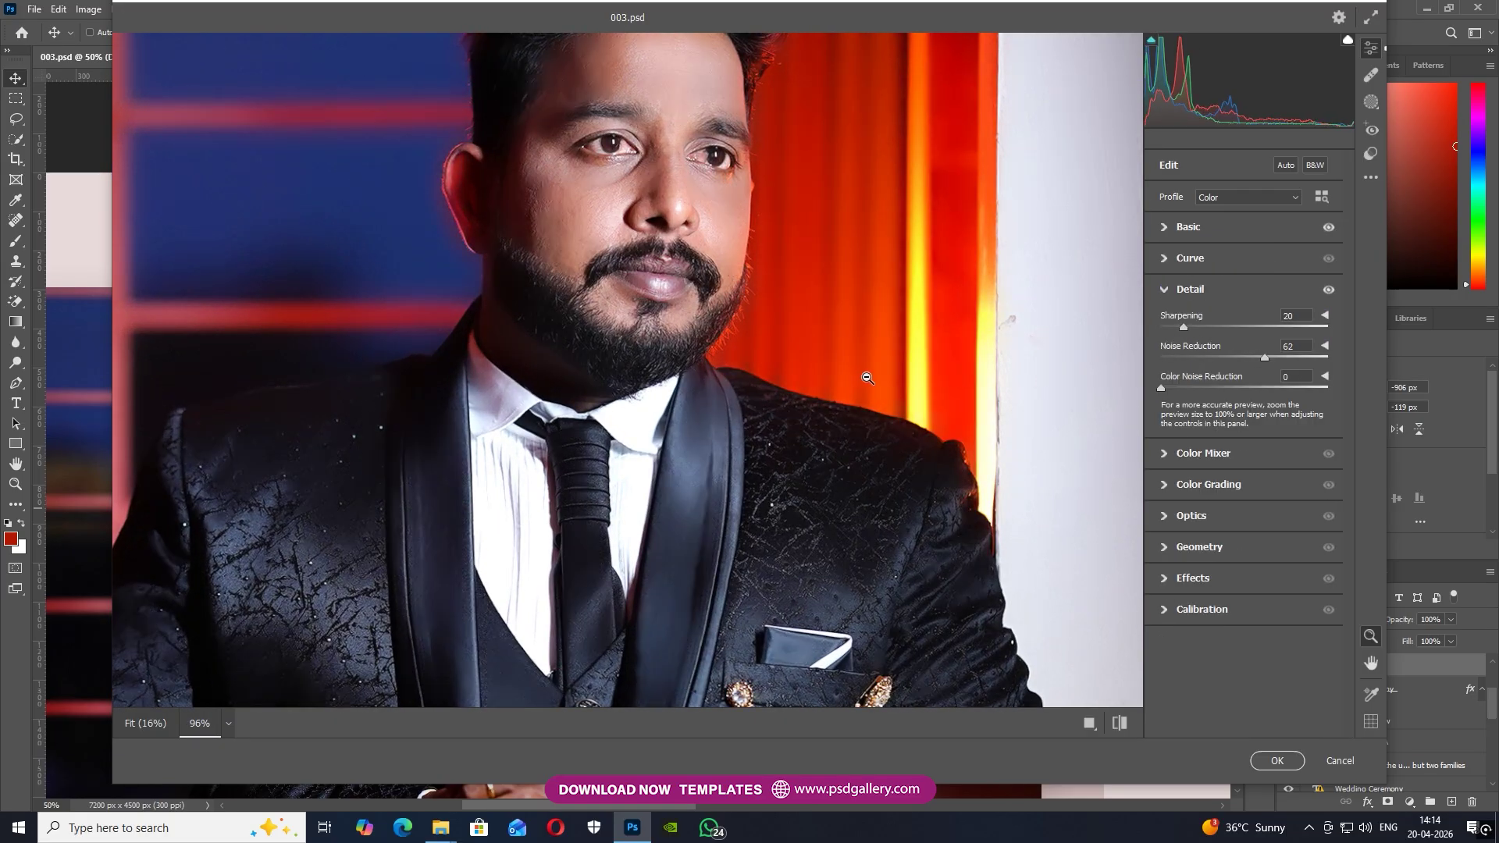
key("ctrl+0")
left_click(1277, 760)
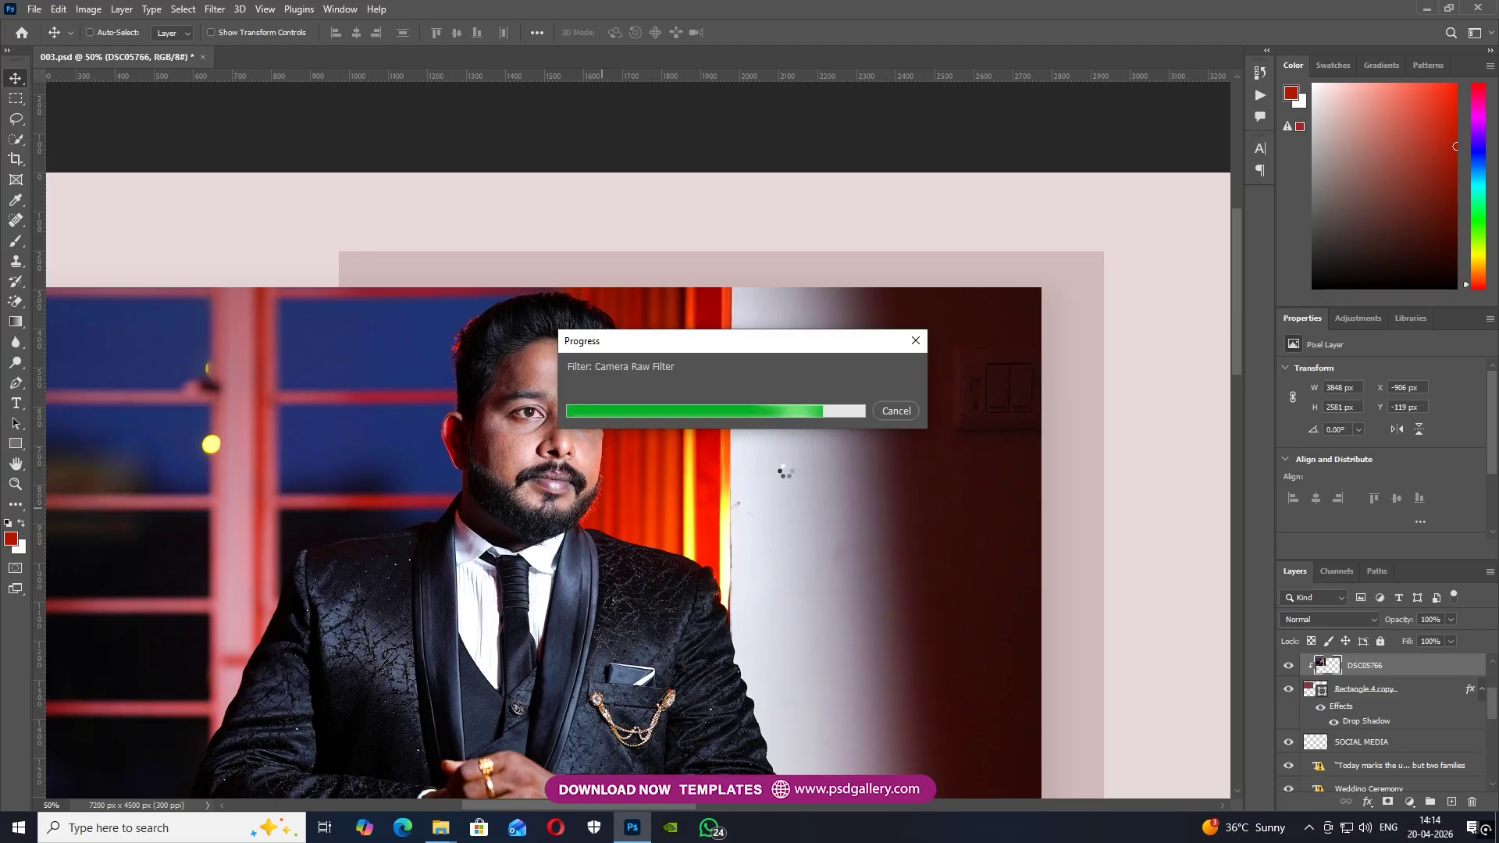
Select the DSC05740 watch photo layer and rasterize it.
key("ctrl+minus")
key("ctrl+minus")
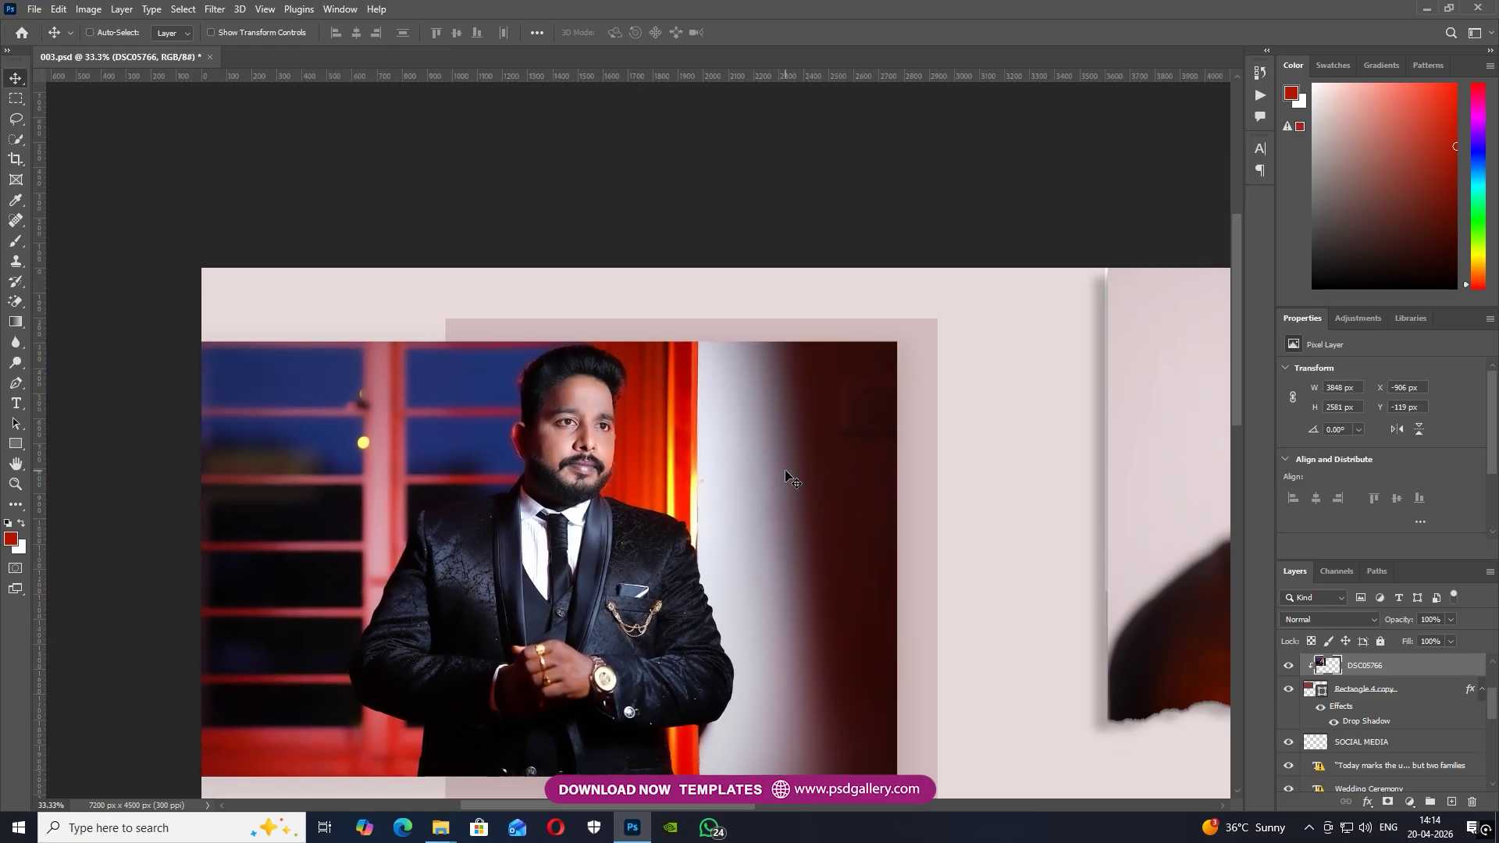
left_click_drag(747, 534, 757, 236)
key("ctrl+minus")
key("ctrl+minus")
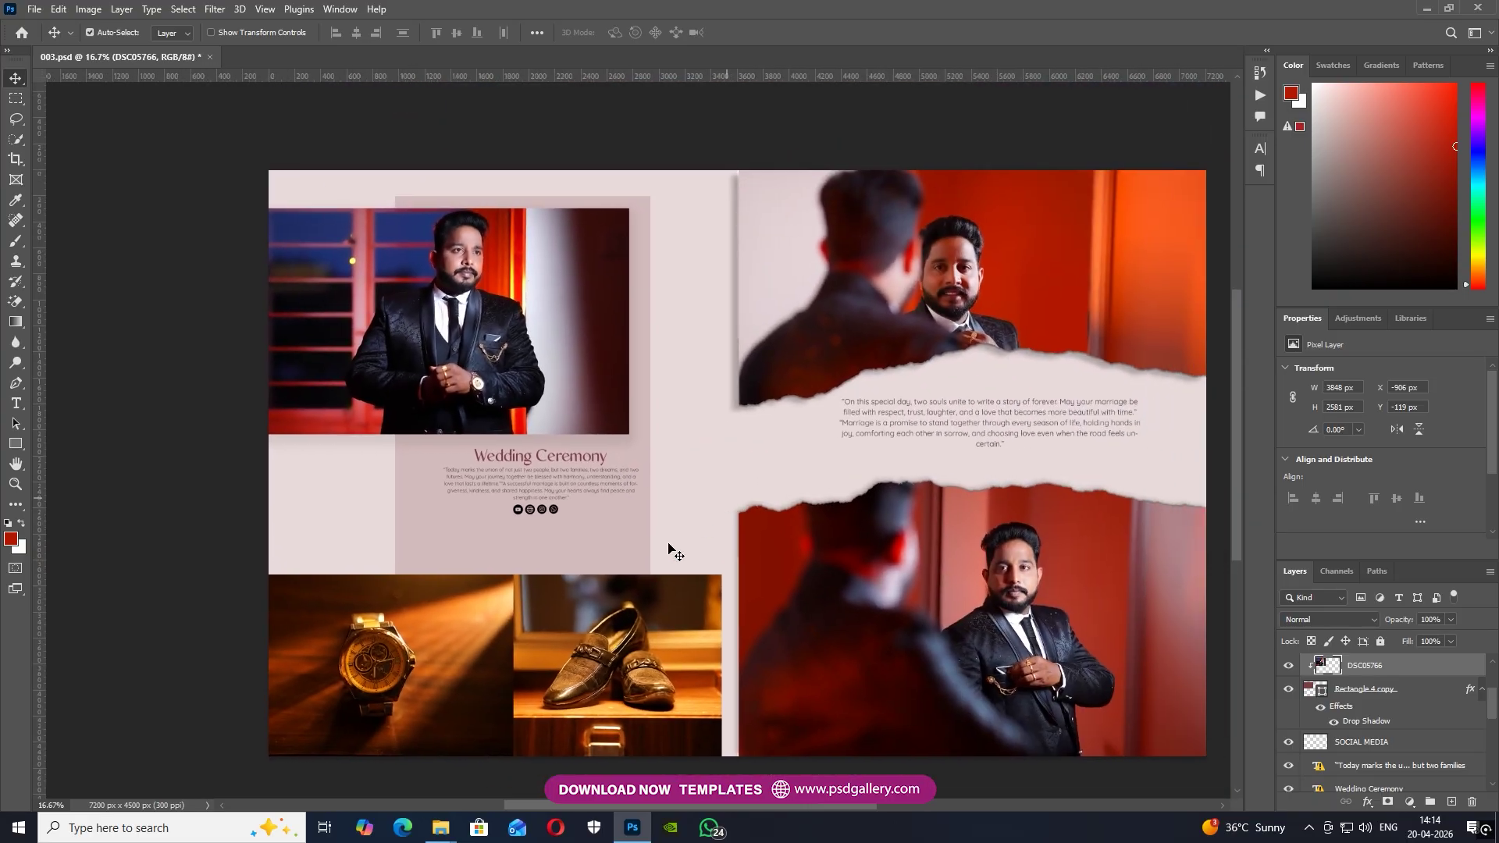
right_click(449, 662)
left_click(477, 661)
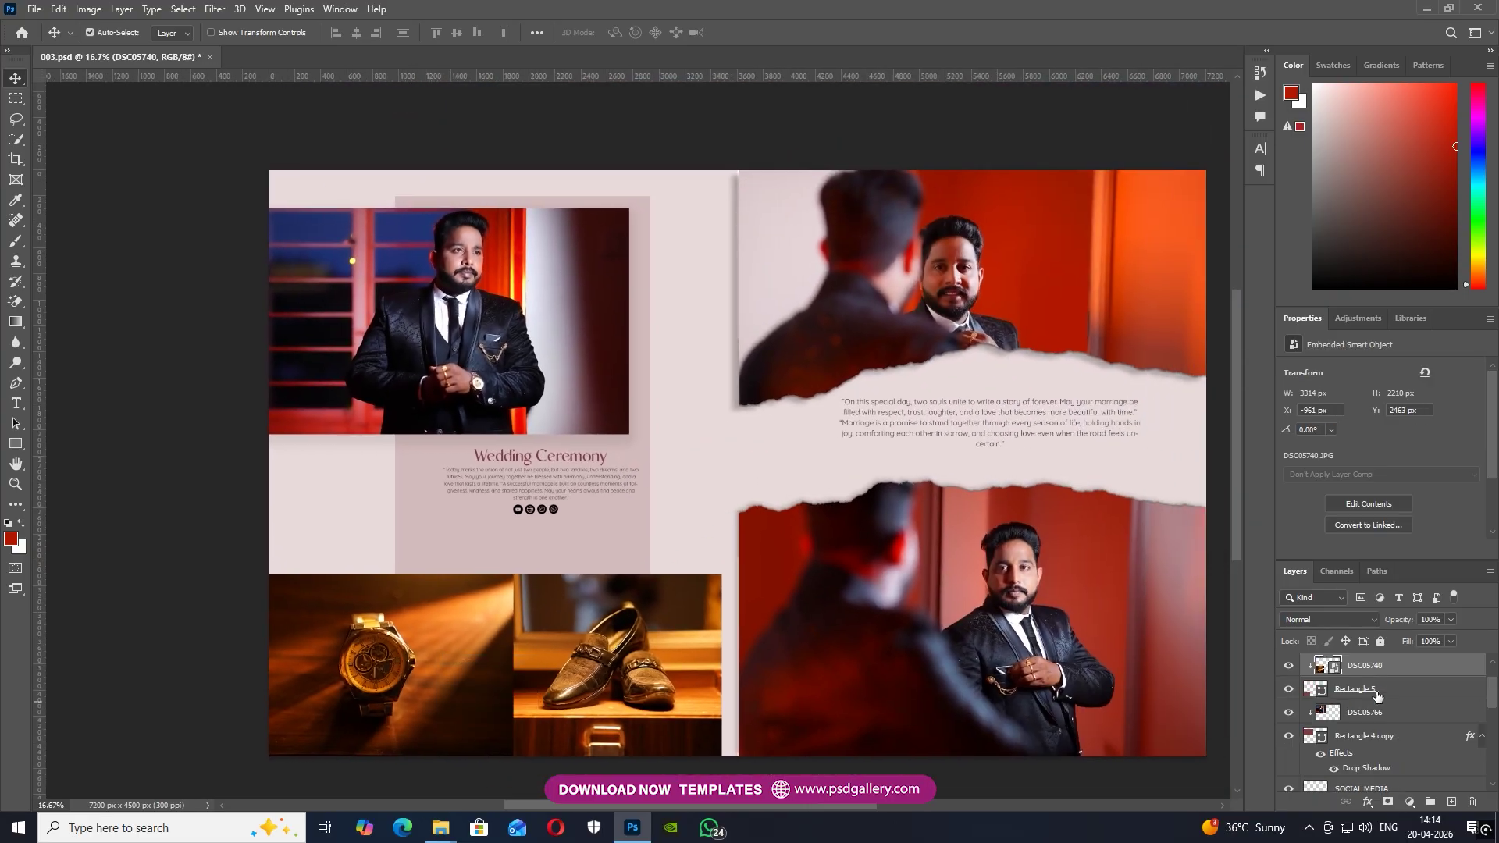
right_click(1311, 676)
left_click(1218, 422)
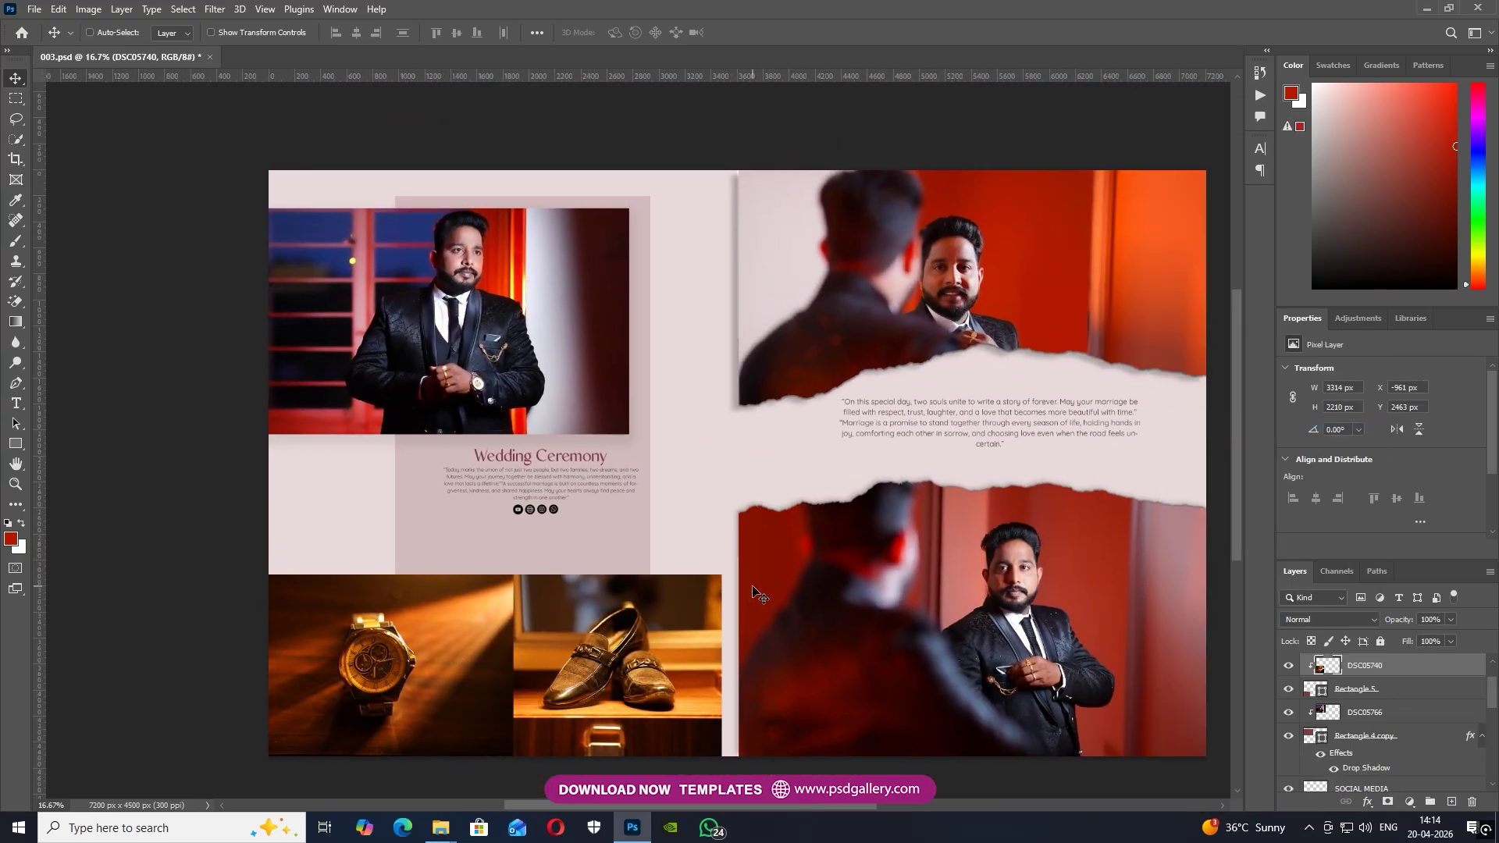
Brighten the DSC05740 watch photo with Levels, using a midtone value of 1.26 and a white input of 223.
key("ctrl+l")
left_click_drag(1286, 337, 1276, 336)
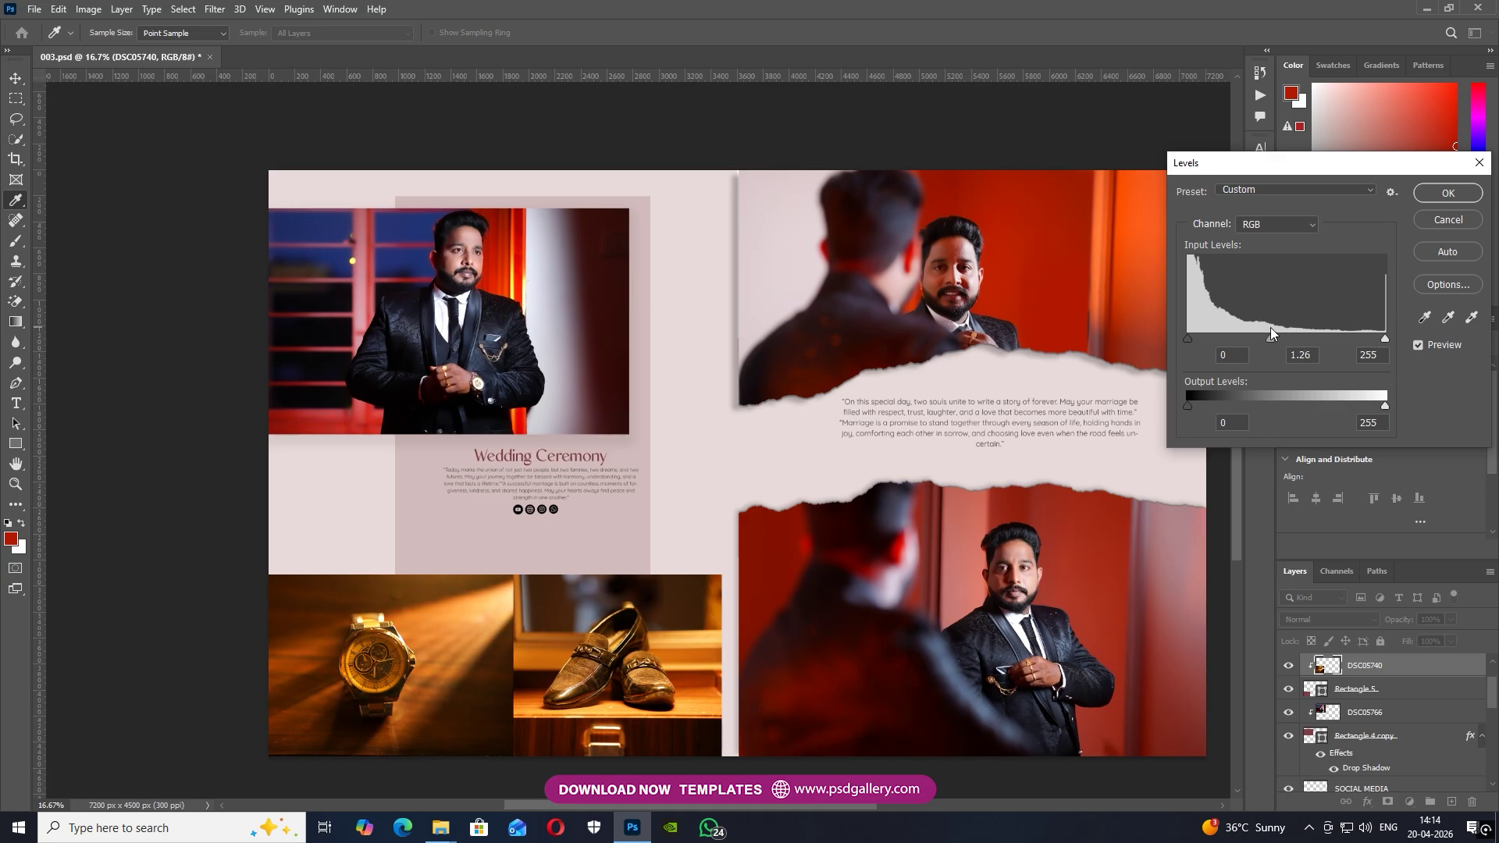
left_click_drag(1384, 339, 1360, 338)
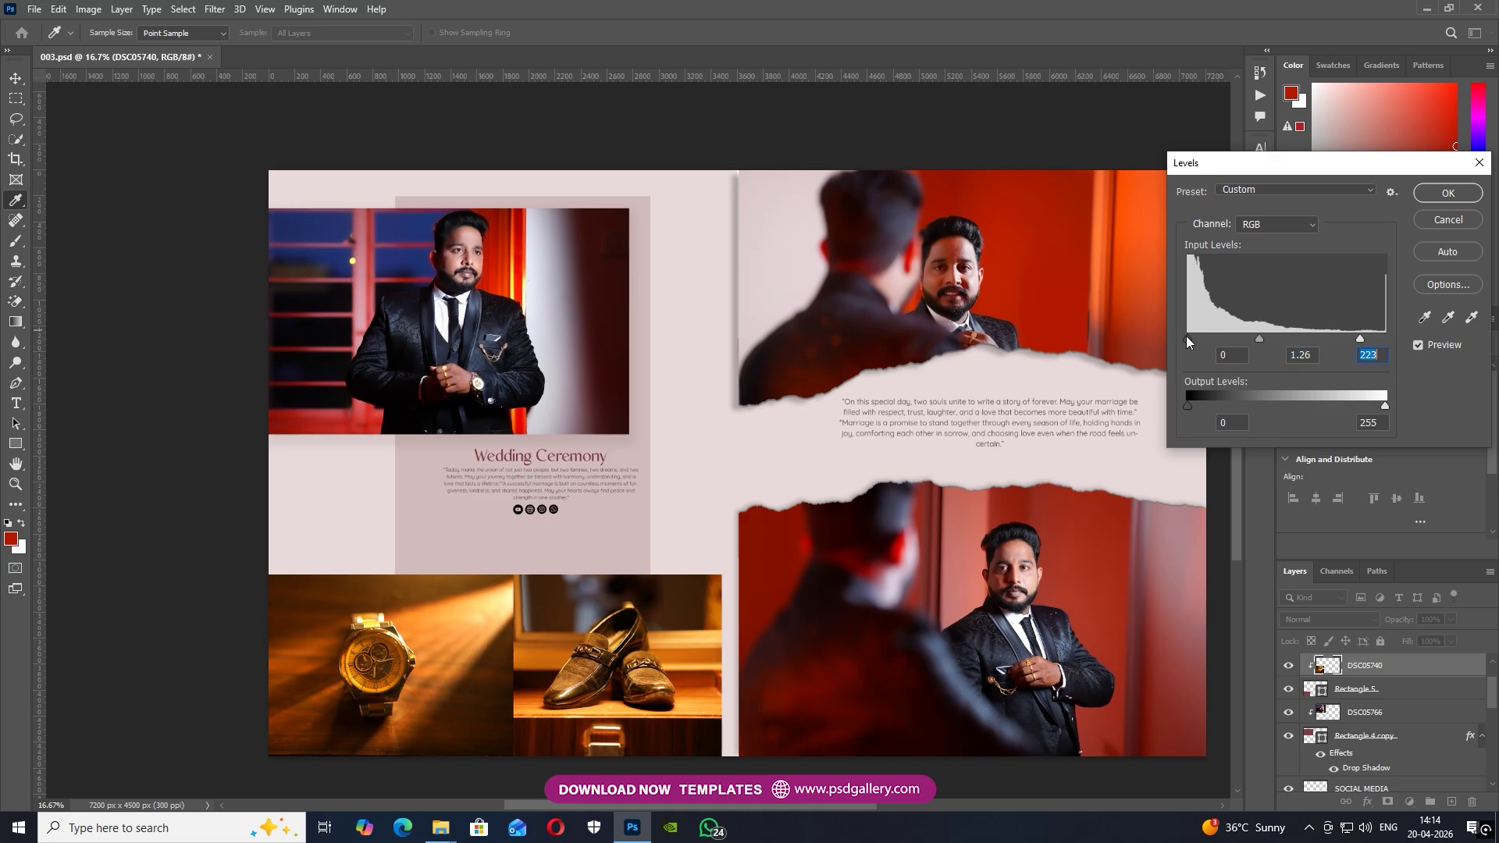
left_click_drag(1194, 342, 1188, 337)
left_click(1433, 196)
Deepen the shadows of the DSC05741 shoe photo with Levels by setting the black input to 6.
right_click(672, 673)
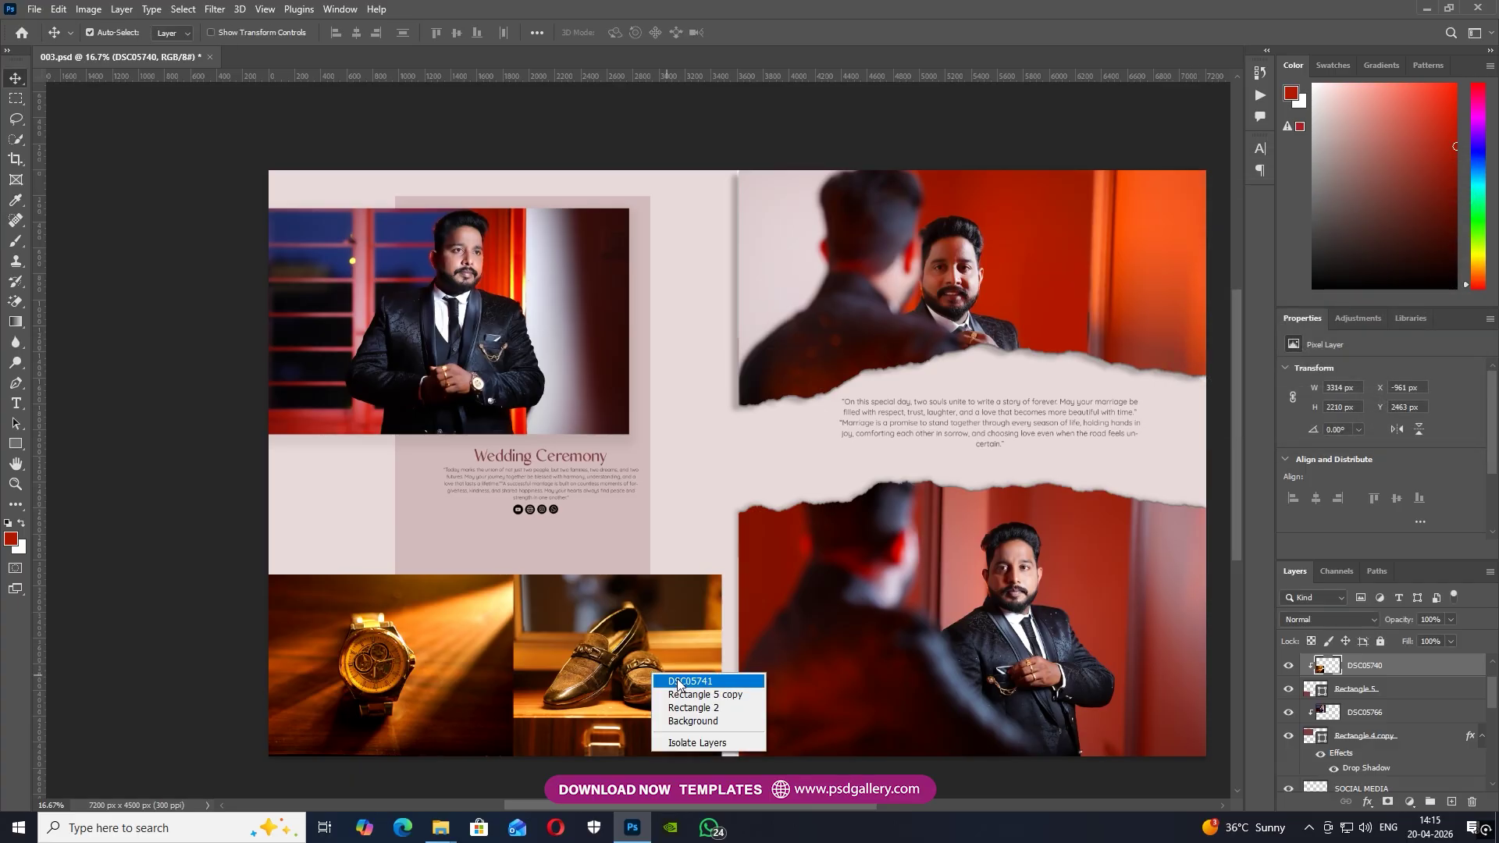
left_click(679, 683)
key("ctrl+l")
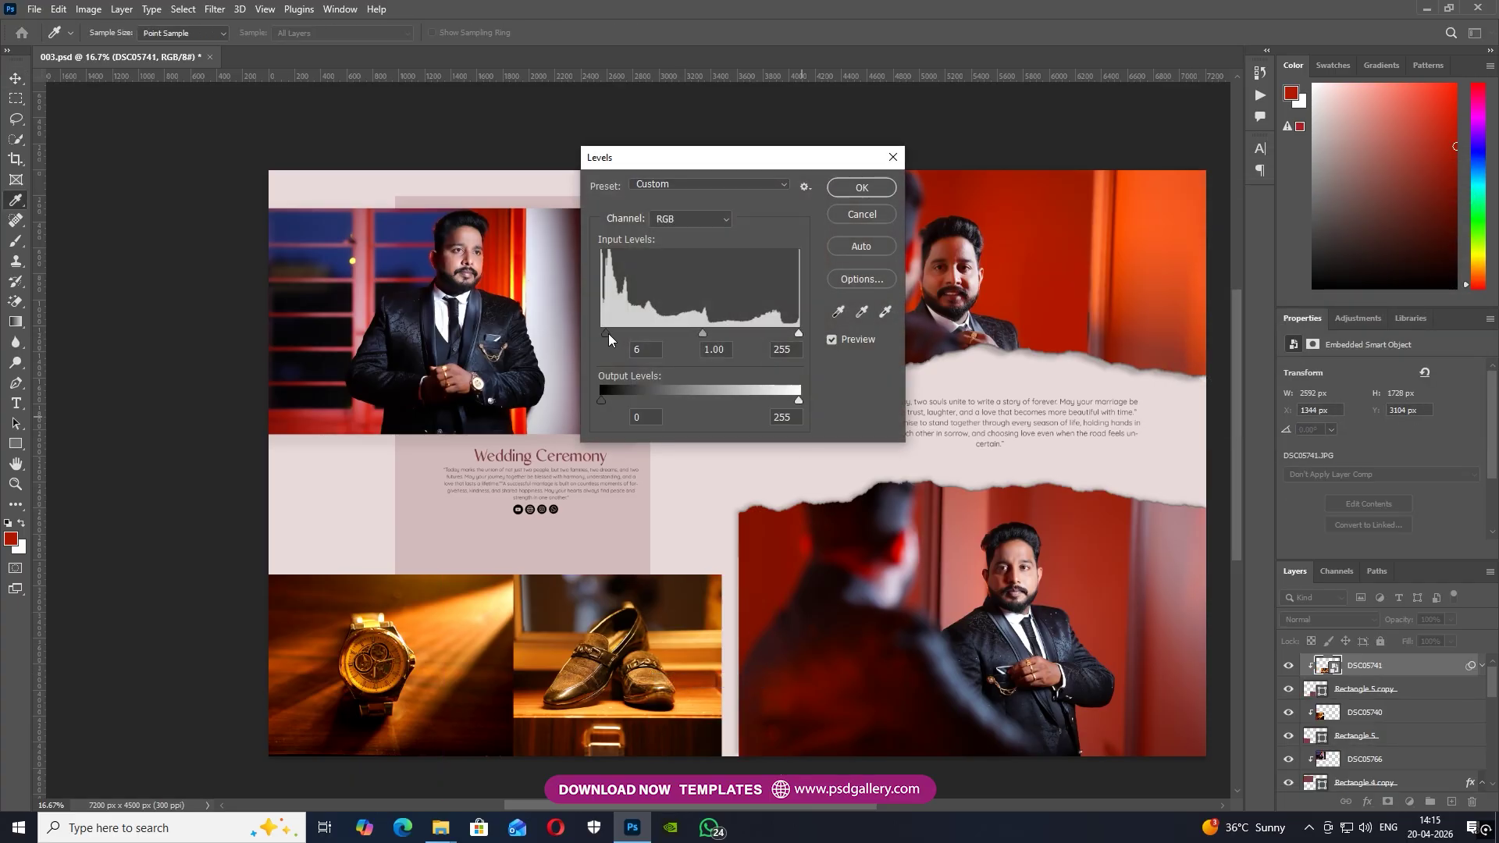
left_click(861, 187)
Open the DSC05741 photo in the Camera Raw Filter and place an inverted radial gradient mask around the shoes.
right_click(646, 636)
left_click(670, 644)
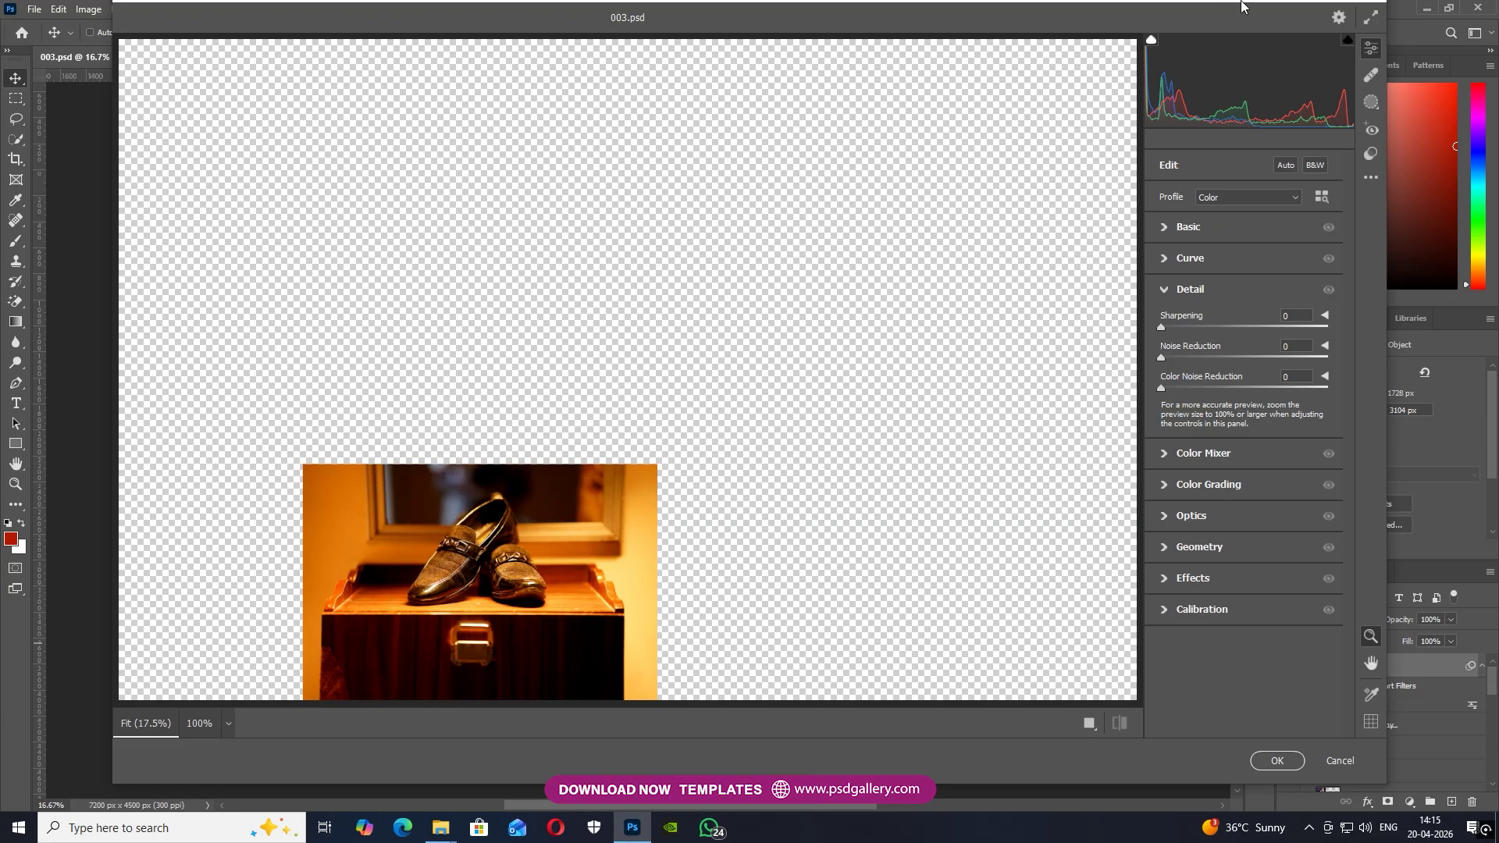
left_click(1371, 101)
left_click(1202, 343)
left_click_drag(473, 566, 537, 635)
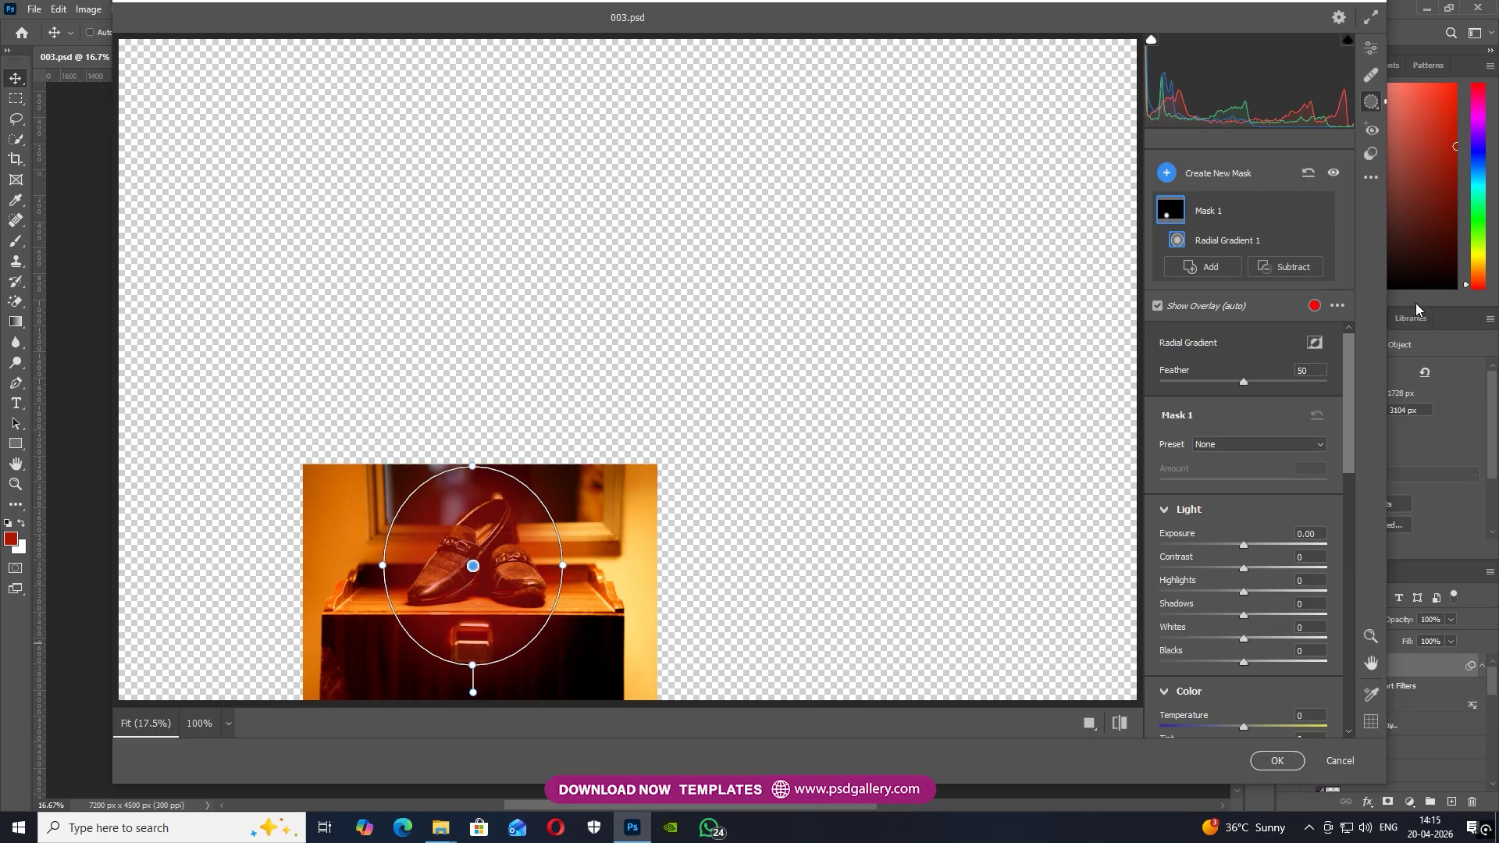
left_click(1314, 343)
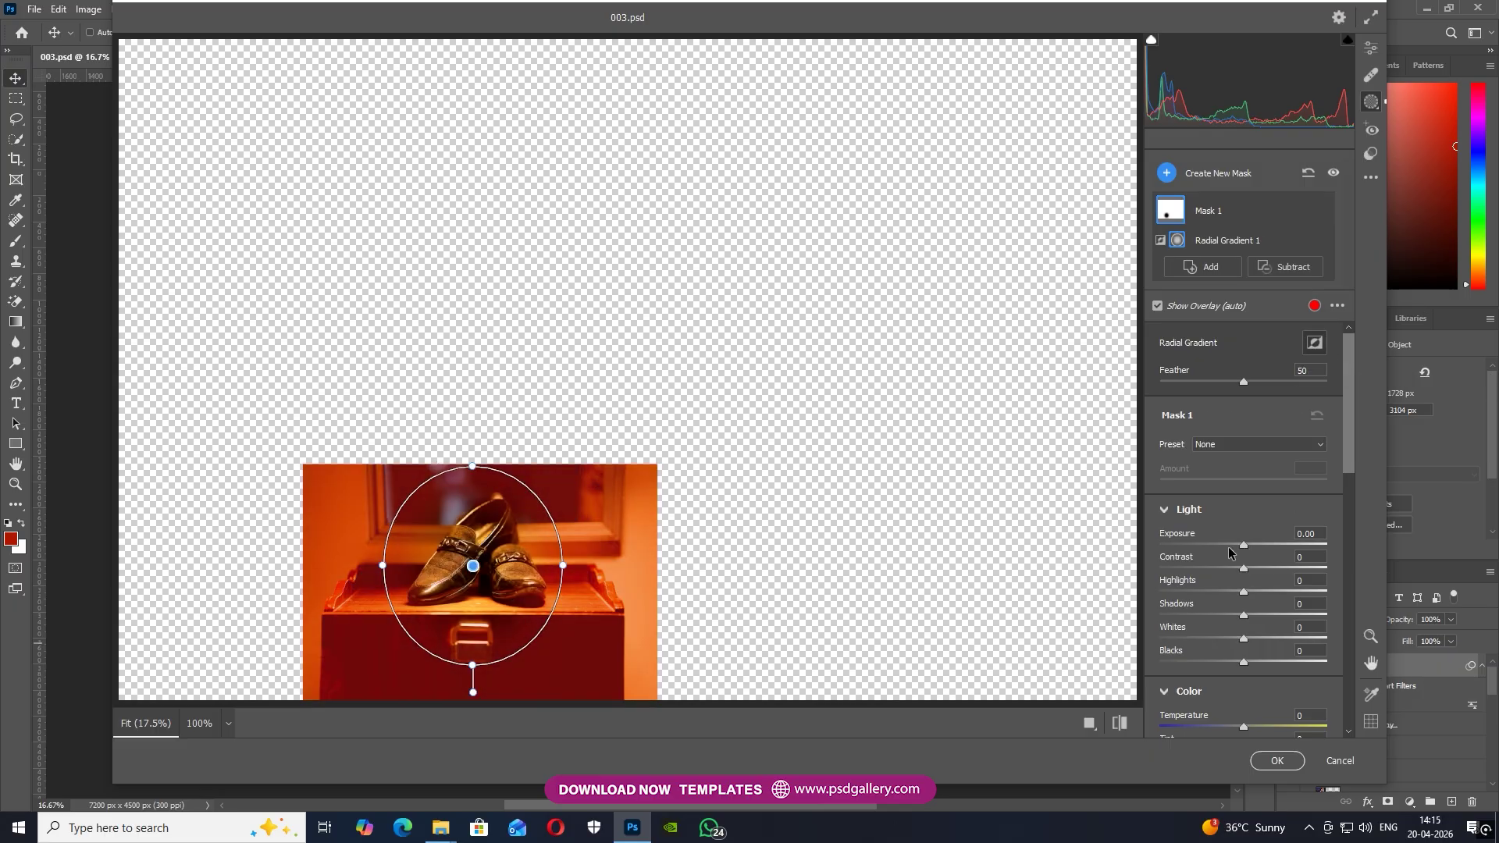
Darken the surroundings of the shoes with mask Exposure -1.35, center the radial gradient on them and apply the filter.
left_click_drag(1235, 552, 1231, 550)
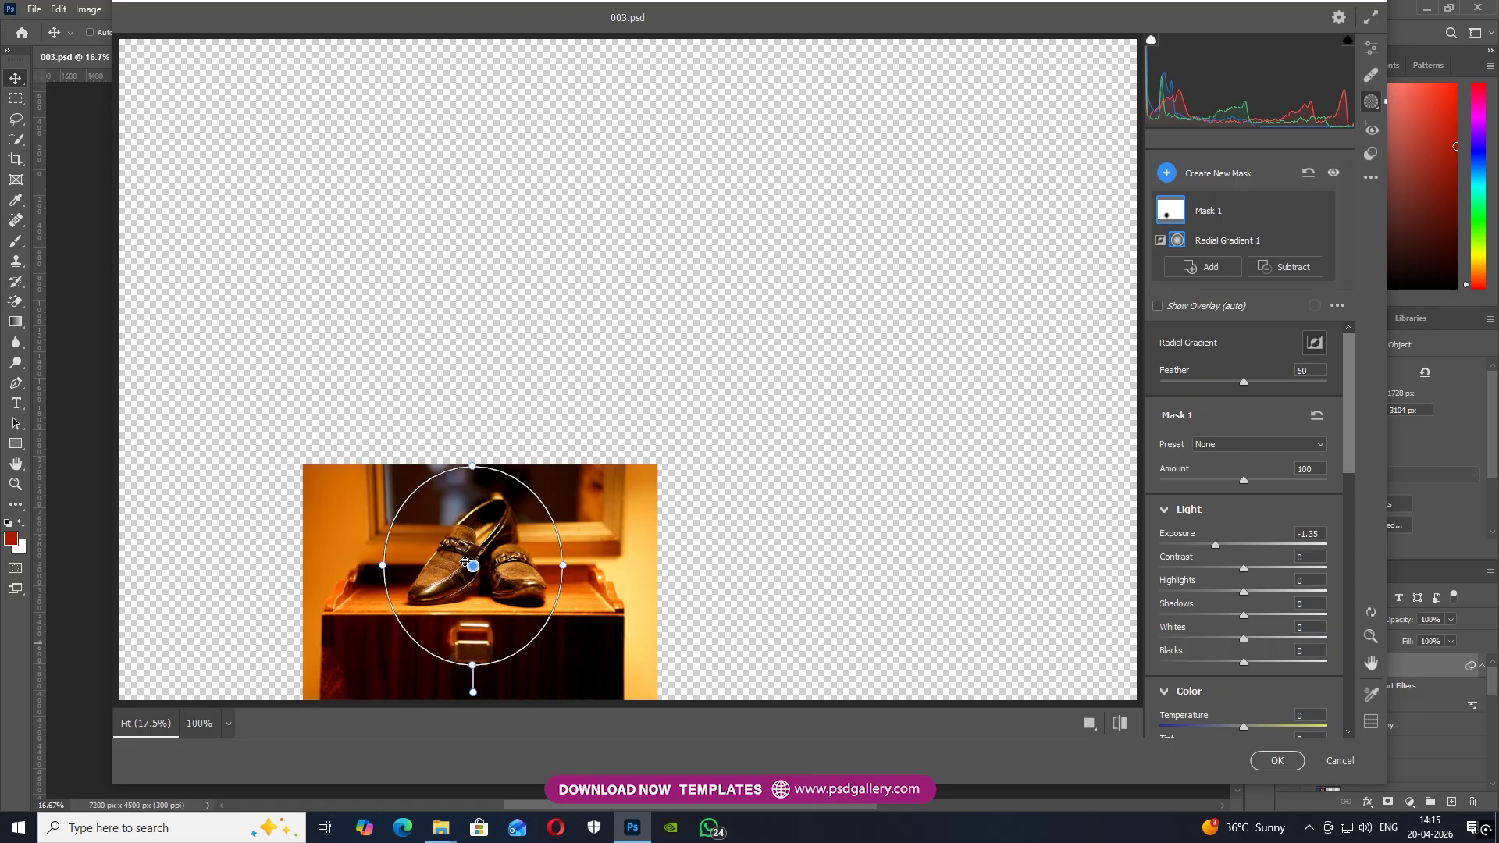
left_click_drag(478, 567, 480, 567)
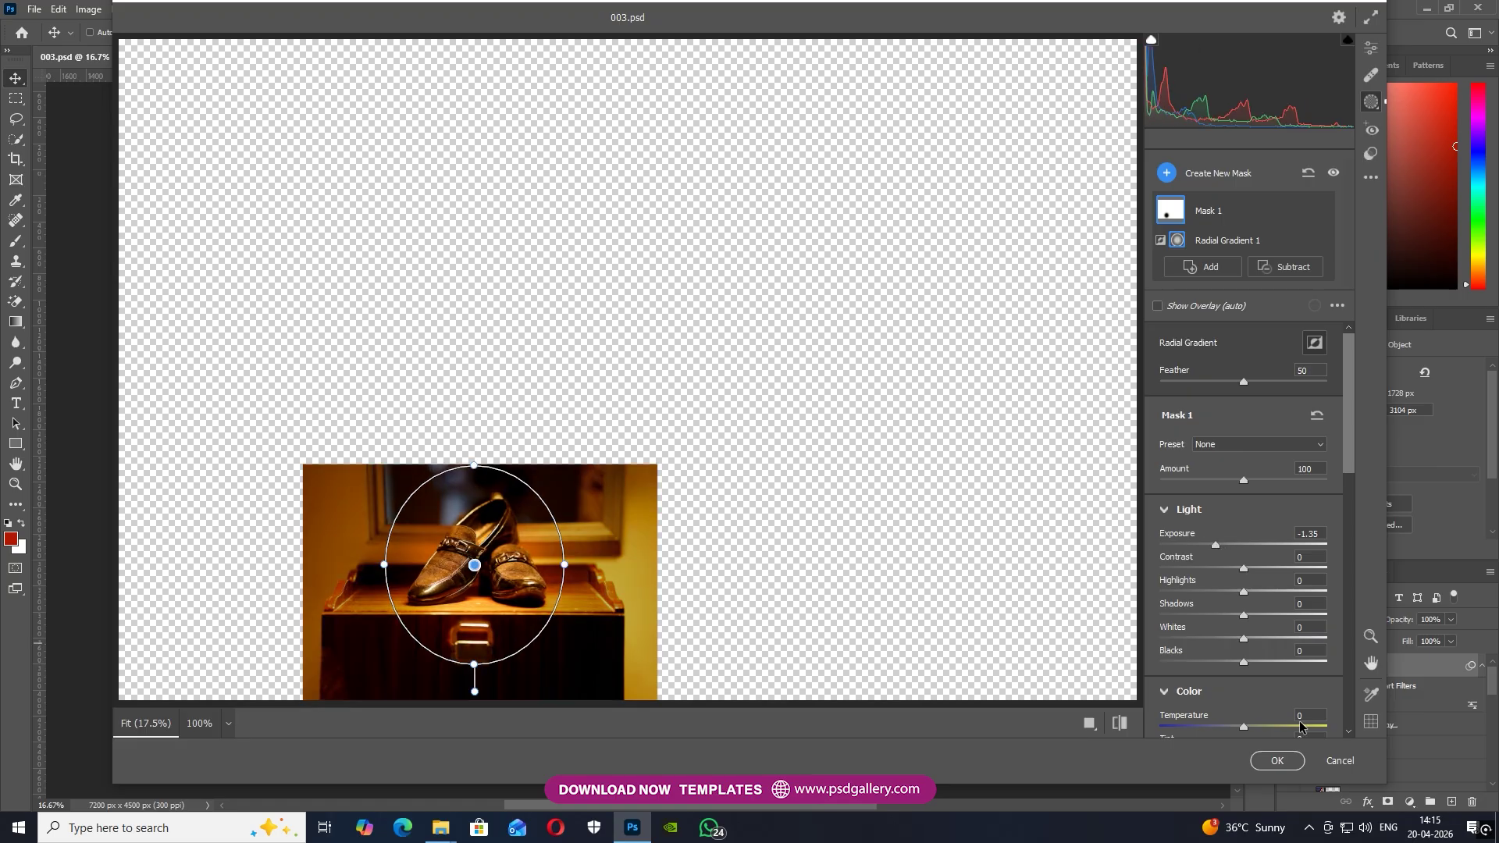
left_click(1277, 761)
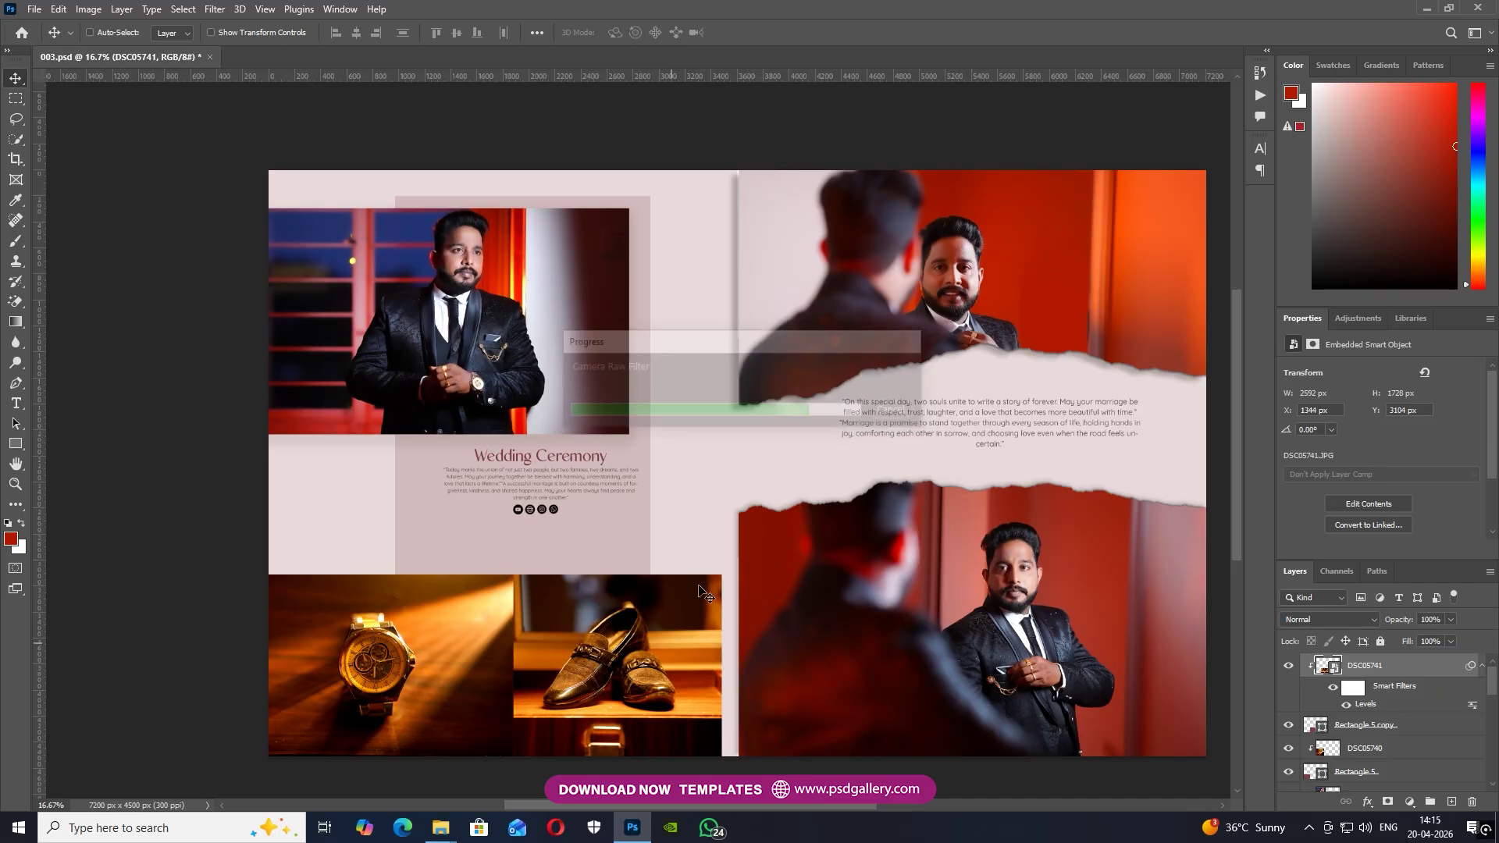
left_click_drag(889, 591, 700, 576)
right_click(825, 608)
left_click(847, 617)
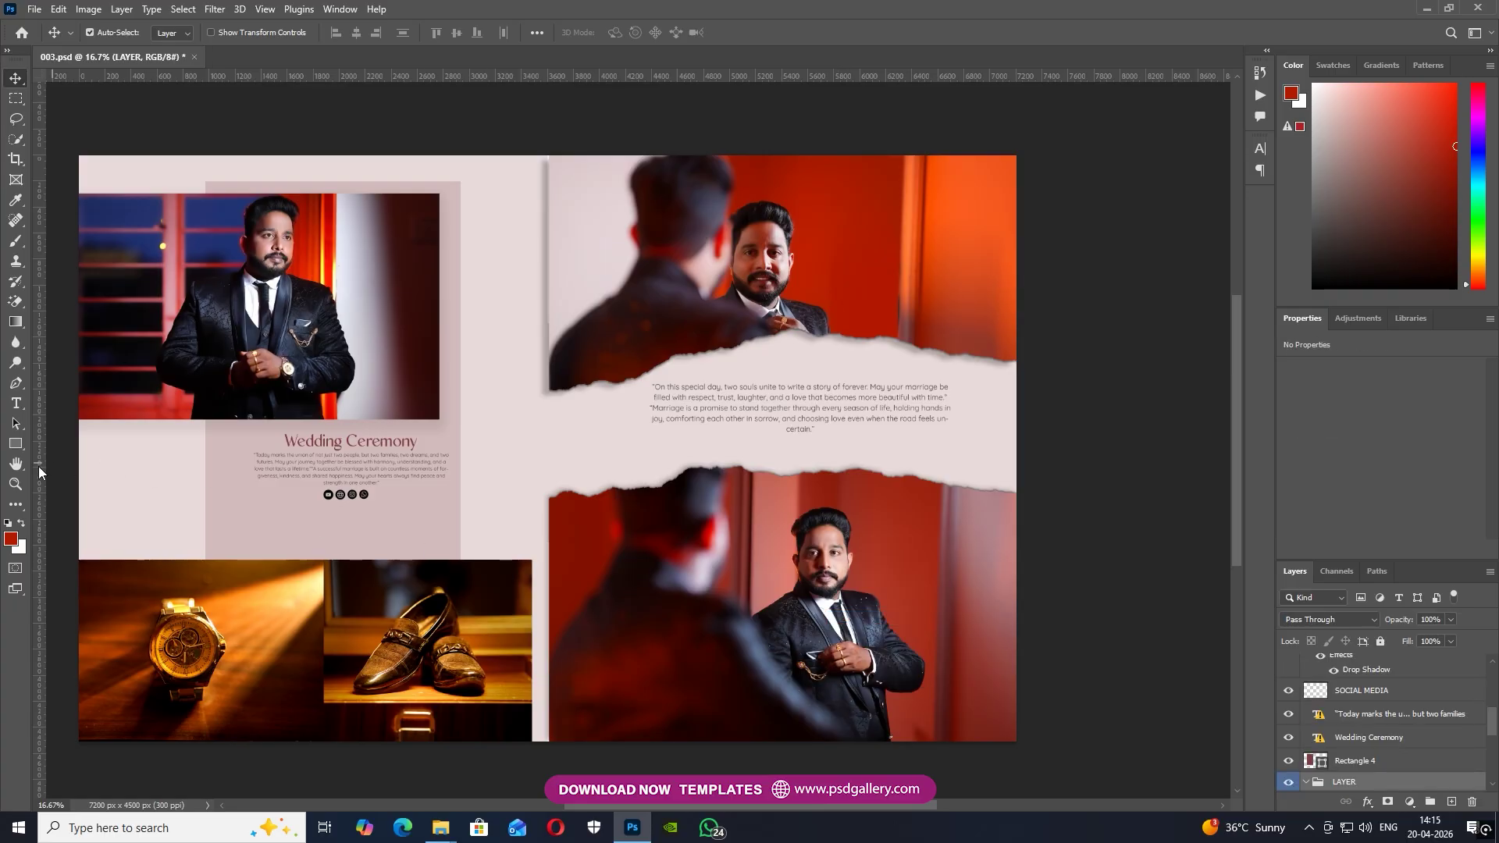
left_click(15, 362)
key("v")
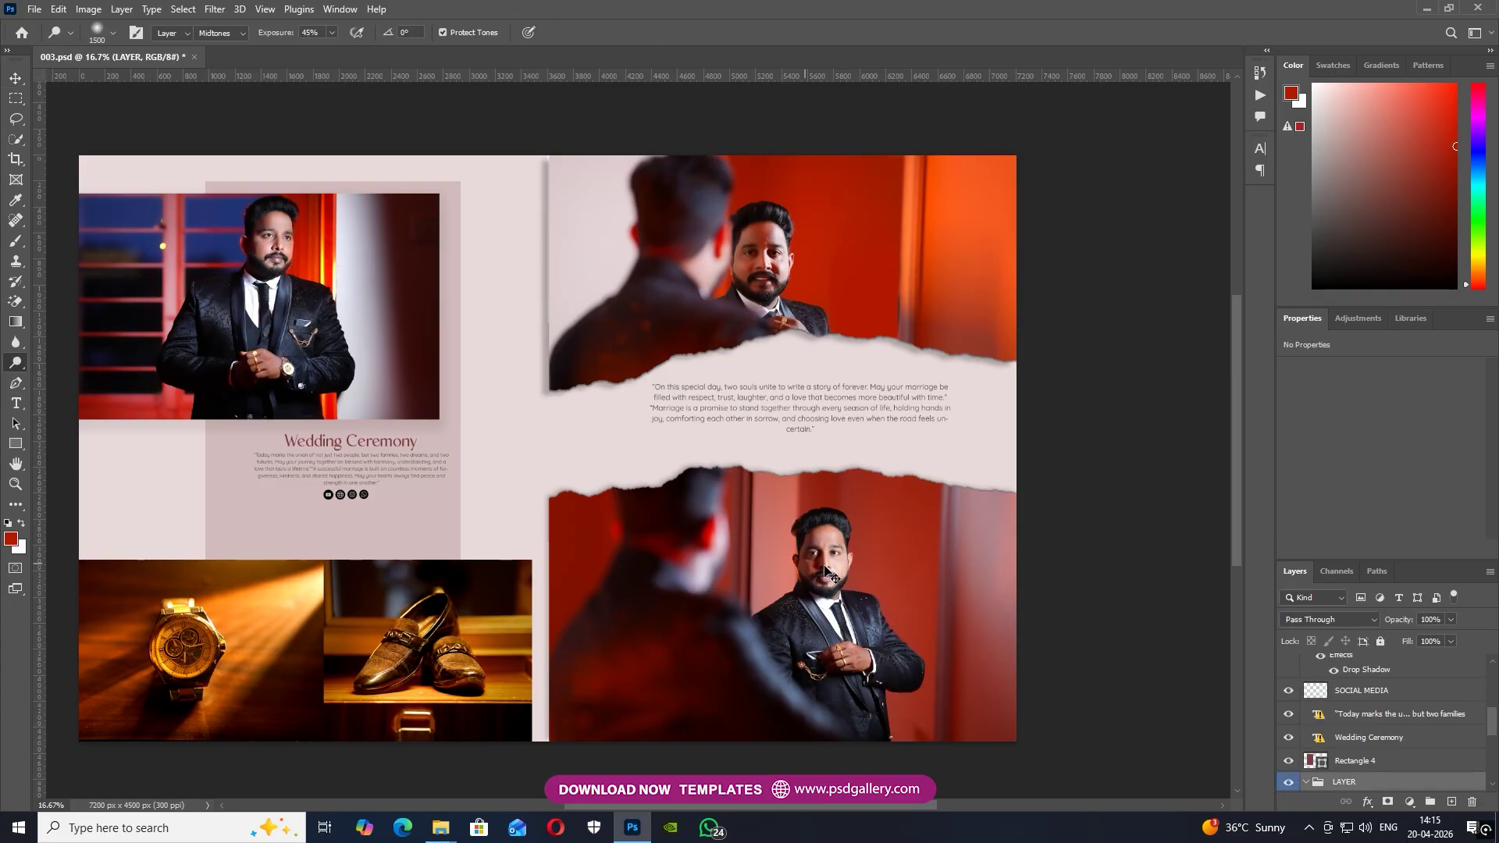
Select the DSC05759 mirror portrait and lighten its midtones around the groom with the Dodge tool, brush size 1500 and 45% exposure.
right_click(826, 568)
left_click(859, 589)
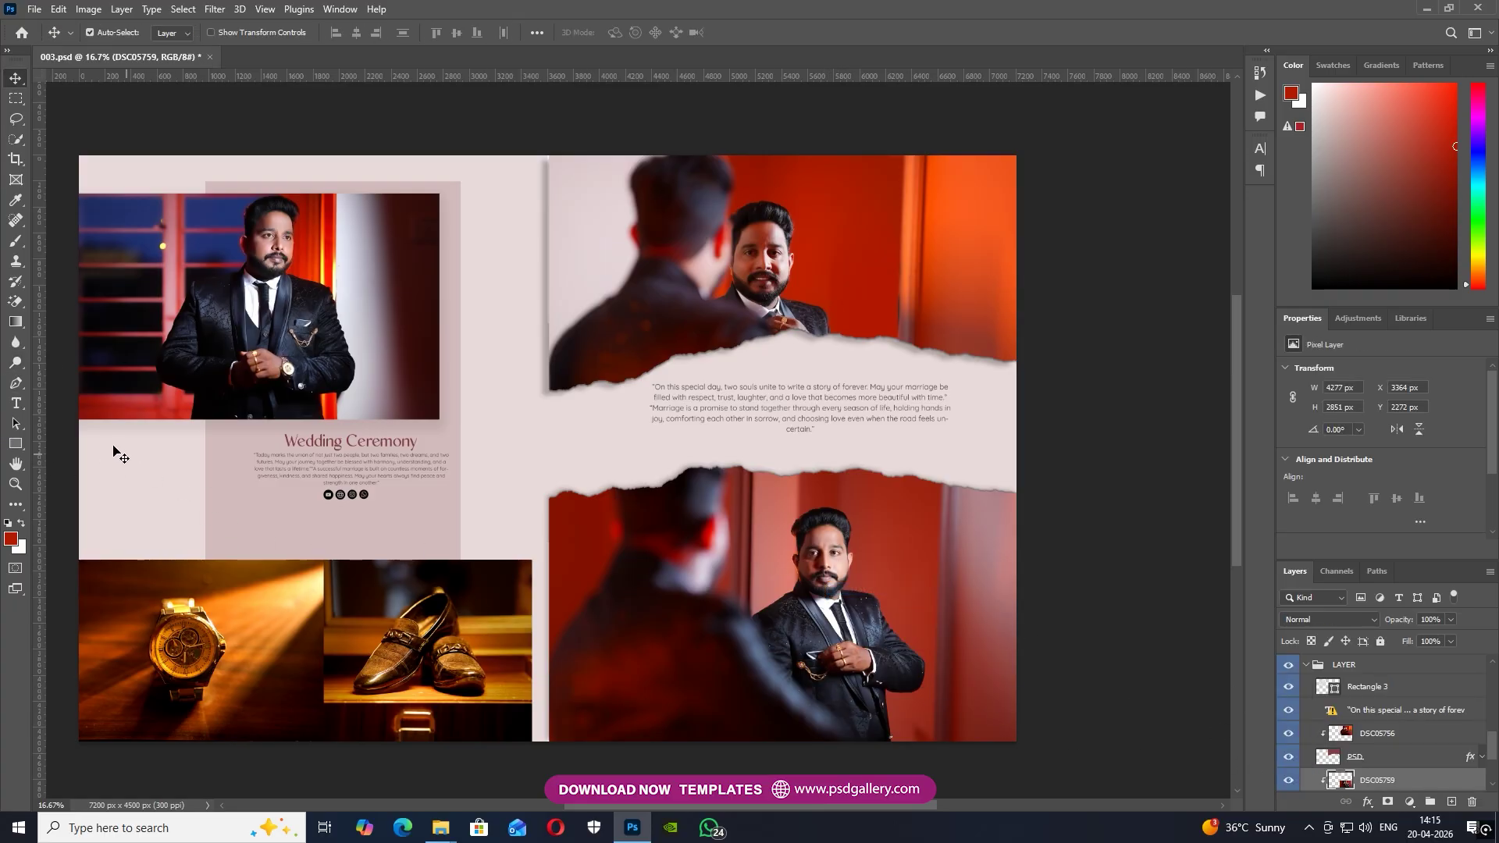
left_click(15, 362)
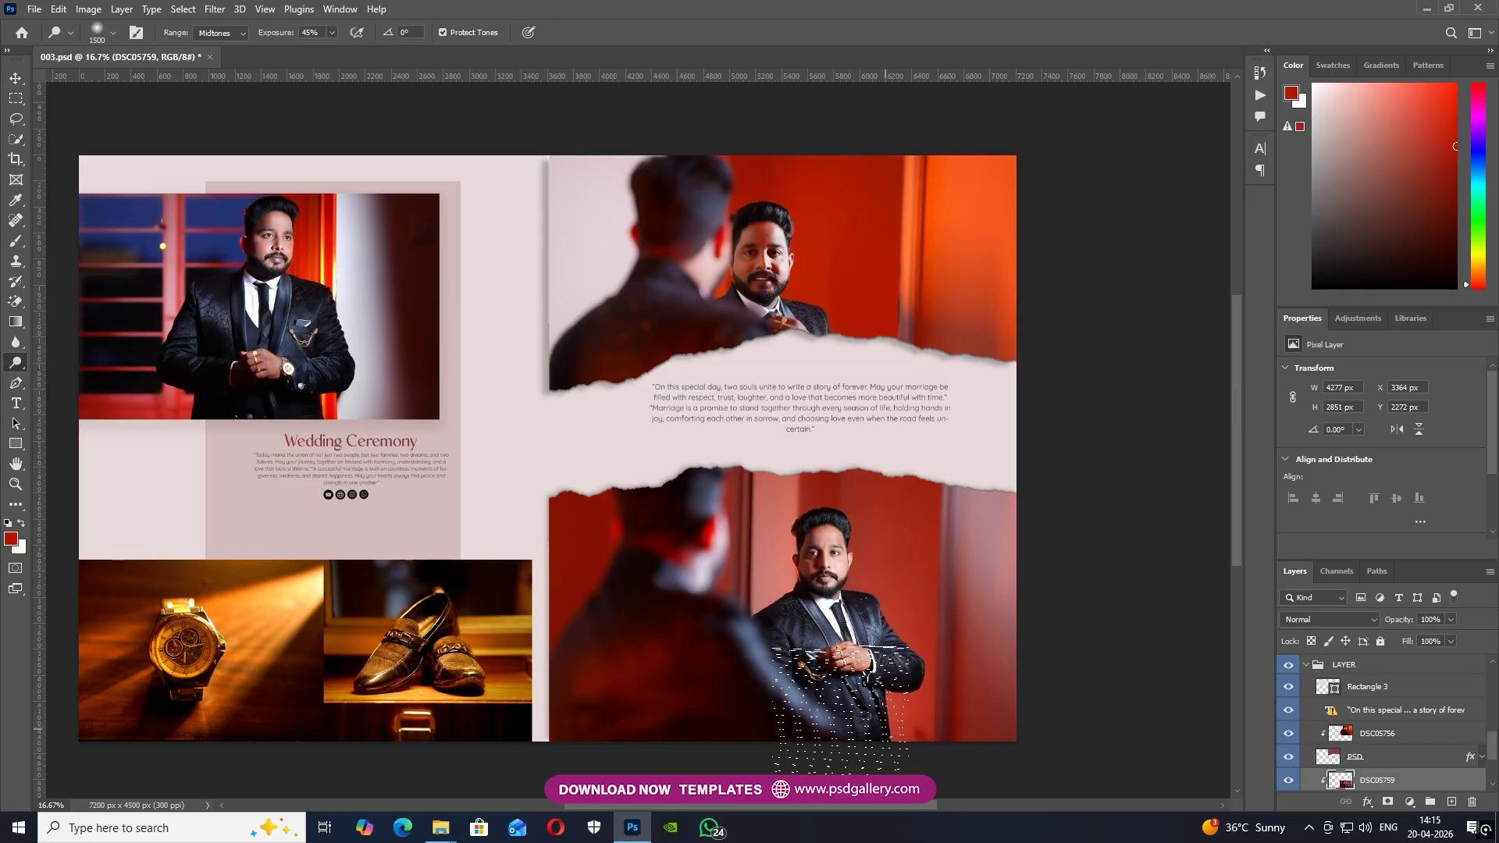
left_click_drag(695, 468, 697, 529)
key("v")
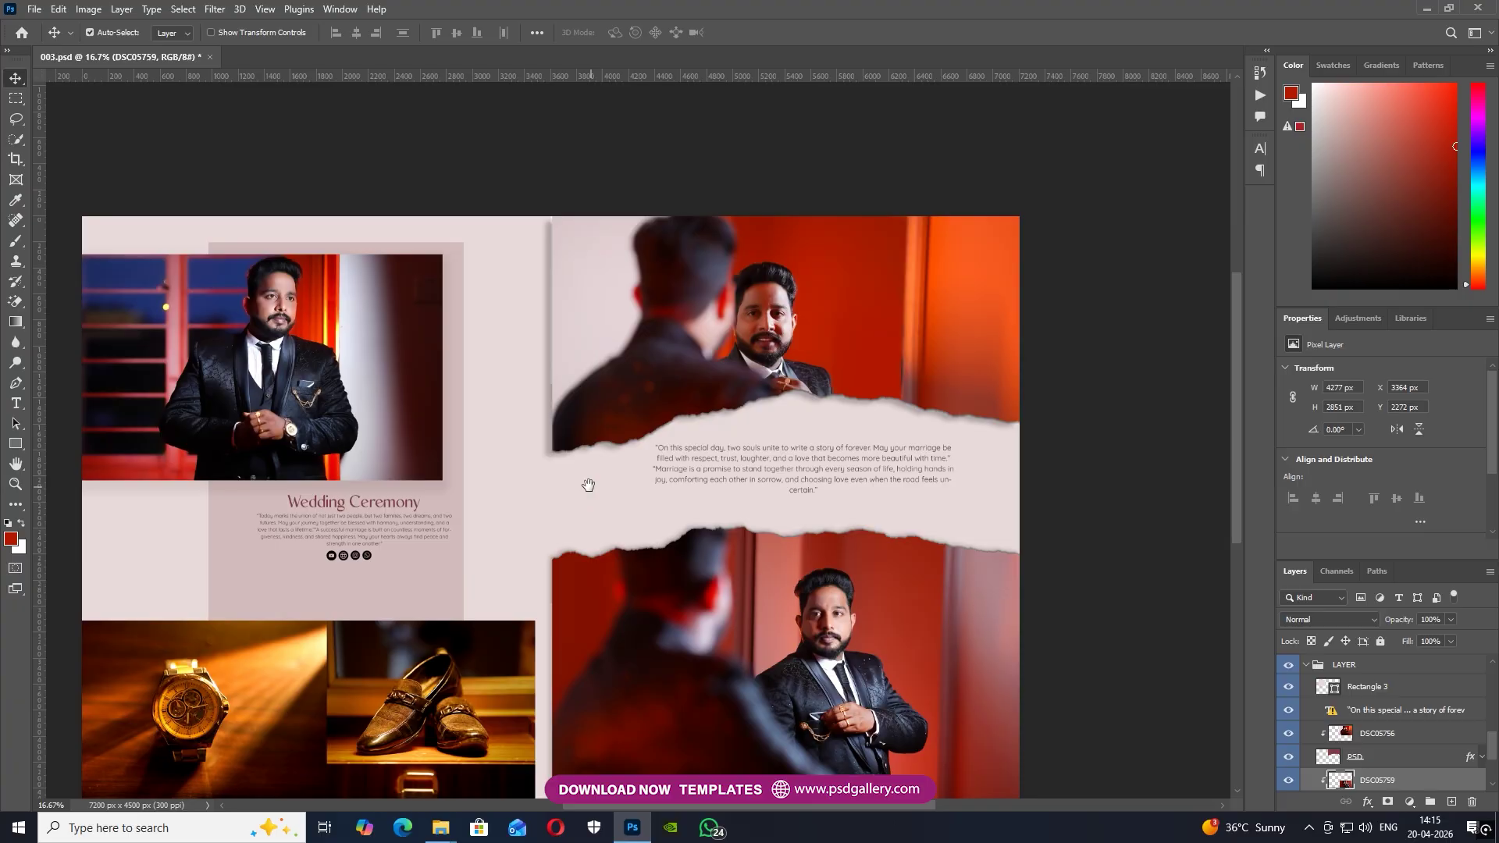
Examine the edited portraits, product photos and text across the whole spread at closer zoom.
left_click_drag(591, 486, 595, 466)
key("ctrl+plus")
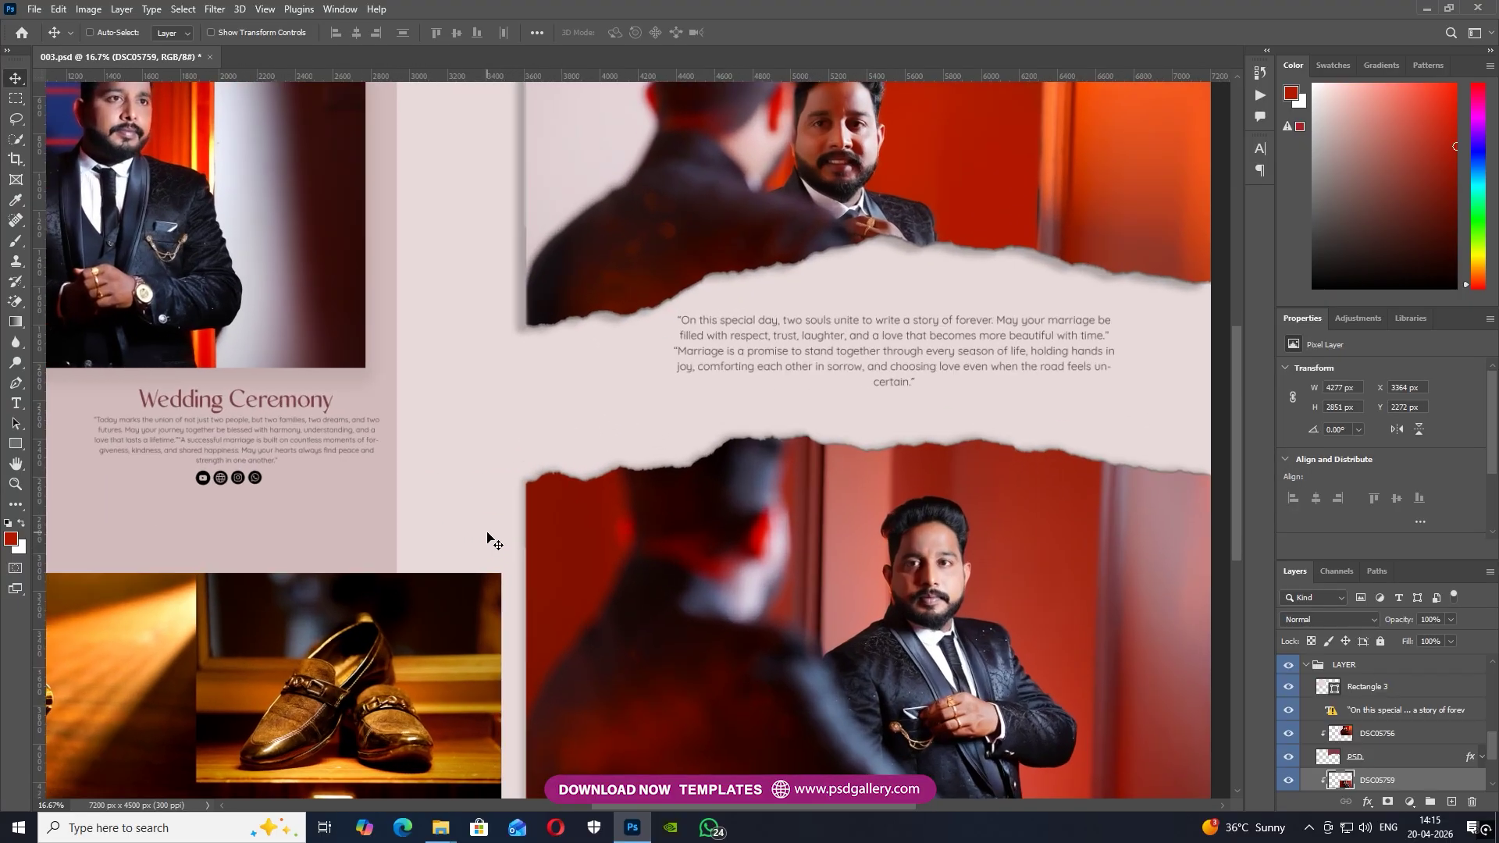
left_click_drag(711, 516, 484, 458)
left_click_drag(525, 364, 485, 526)
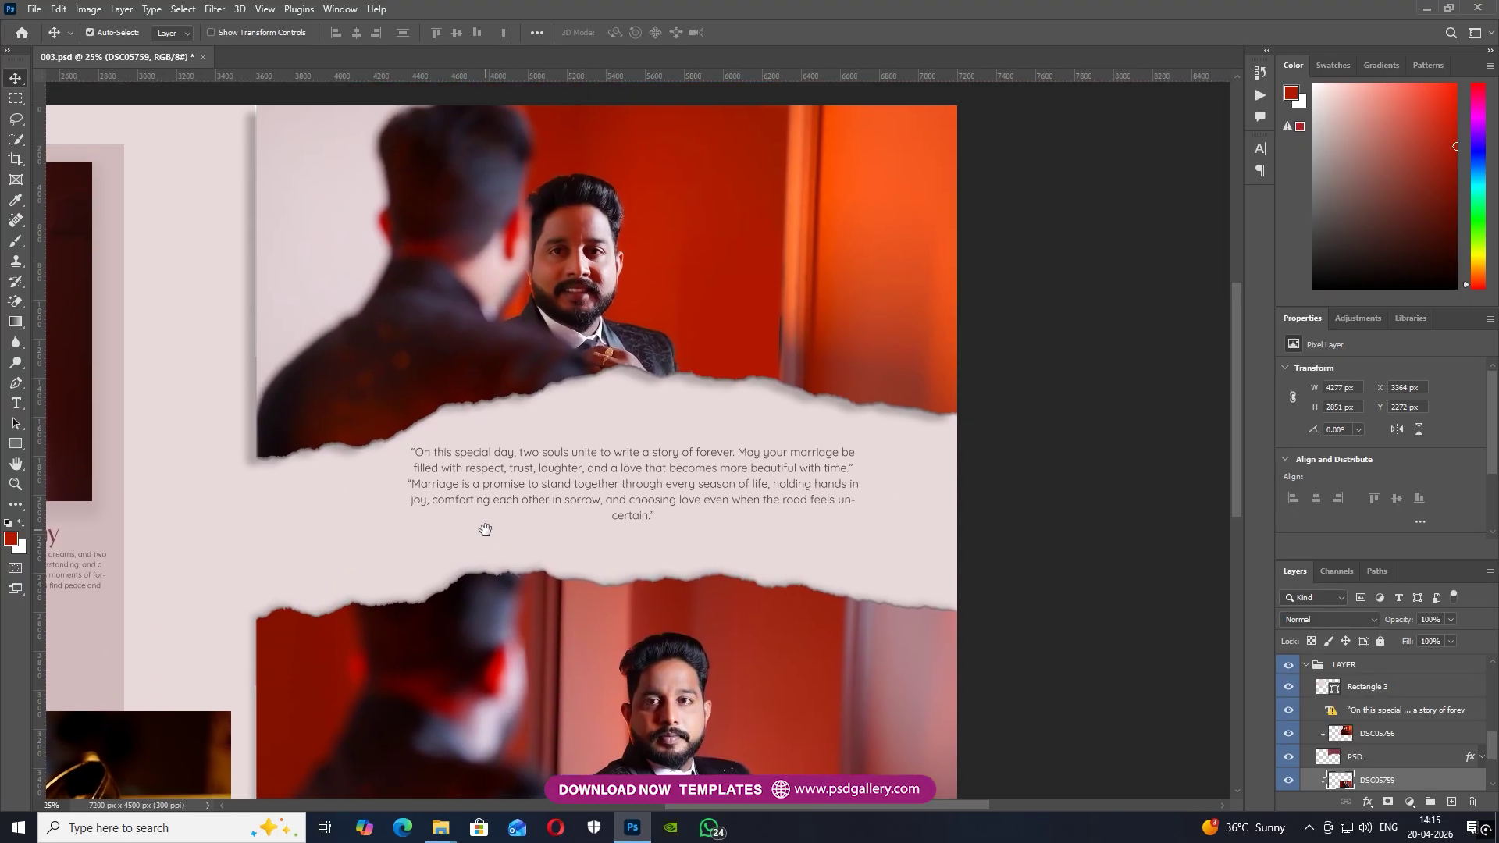
scroll(491, 536, "up", 1)
scroll(508, 523, "left", 6)
scroll(523, 510, "left", 5)
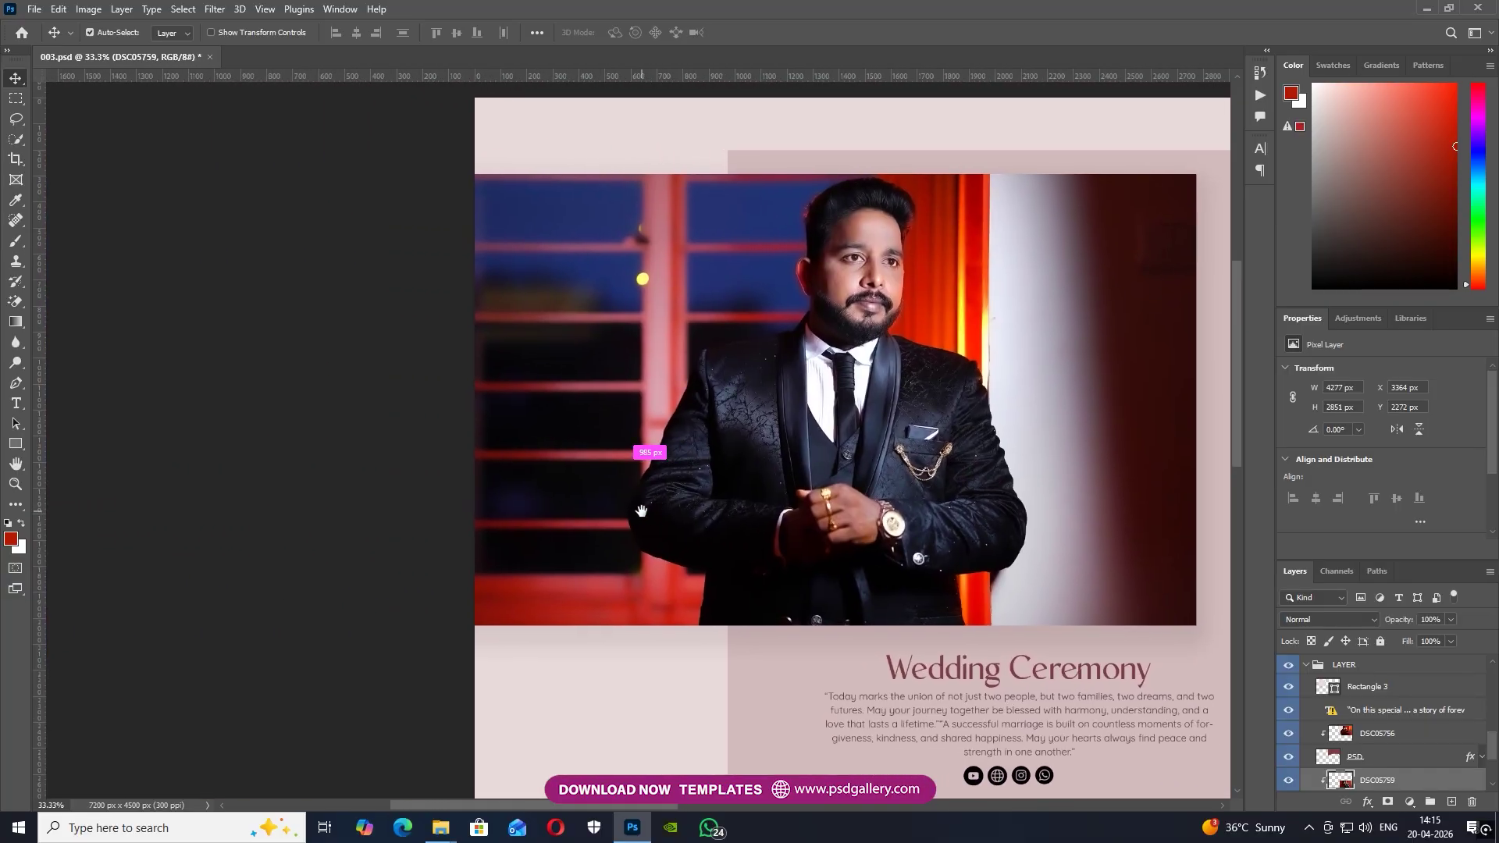
scroll(733, 619, "down", 2)
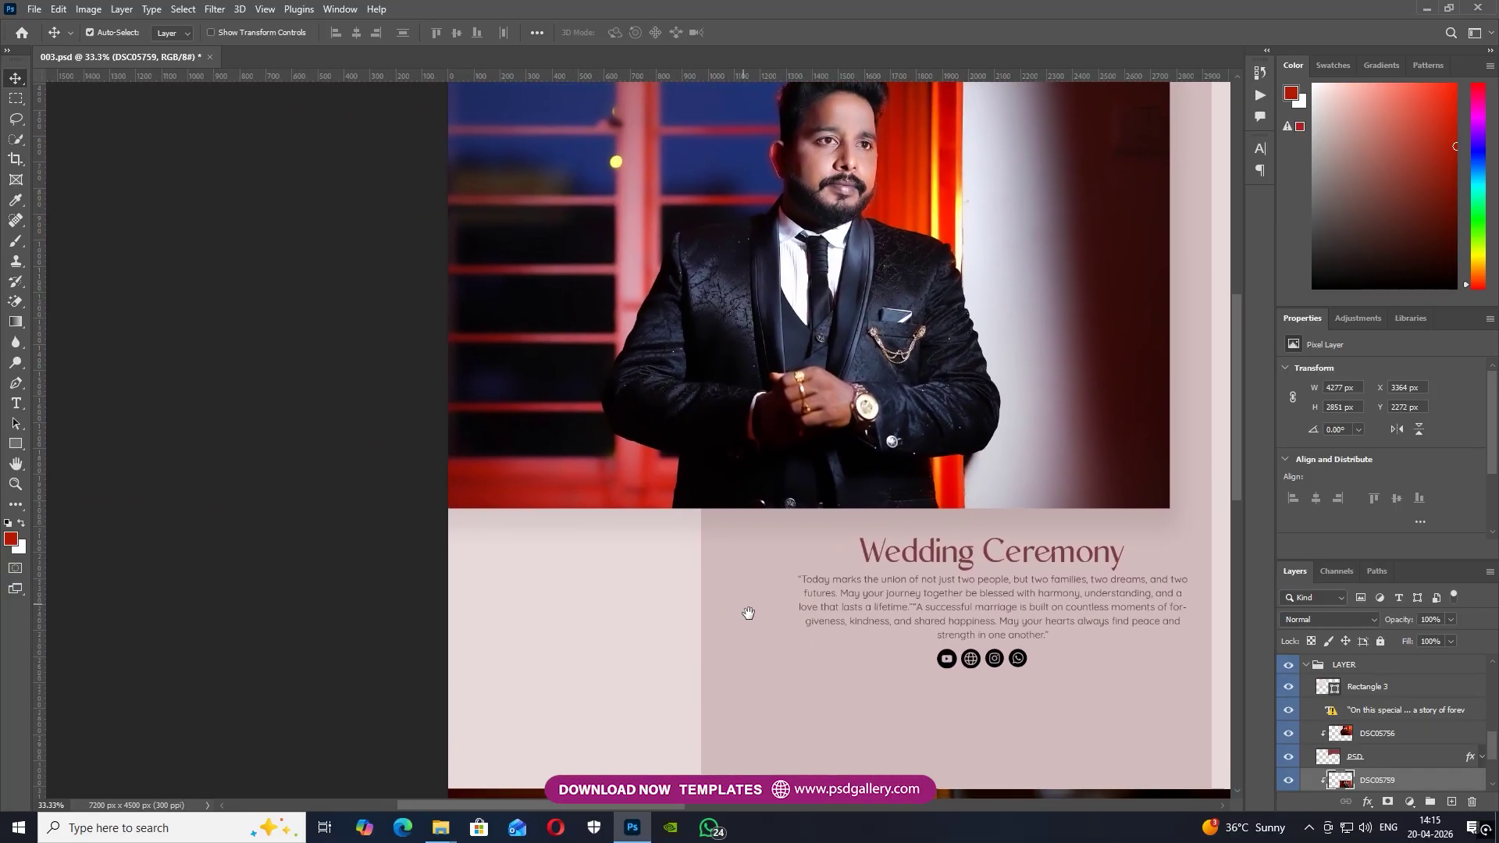
scroll(747, 613, "down", 5)
scroll(733, 562, "right", 10)
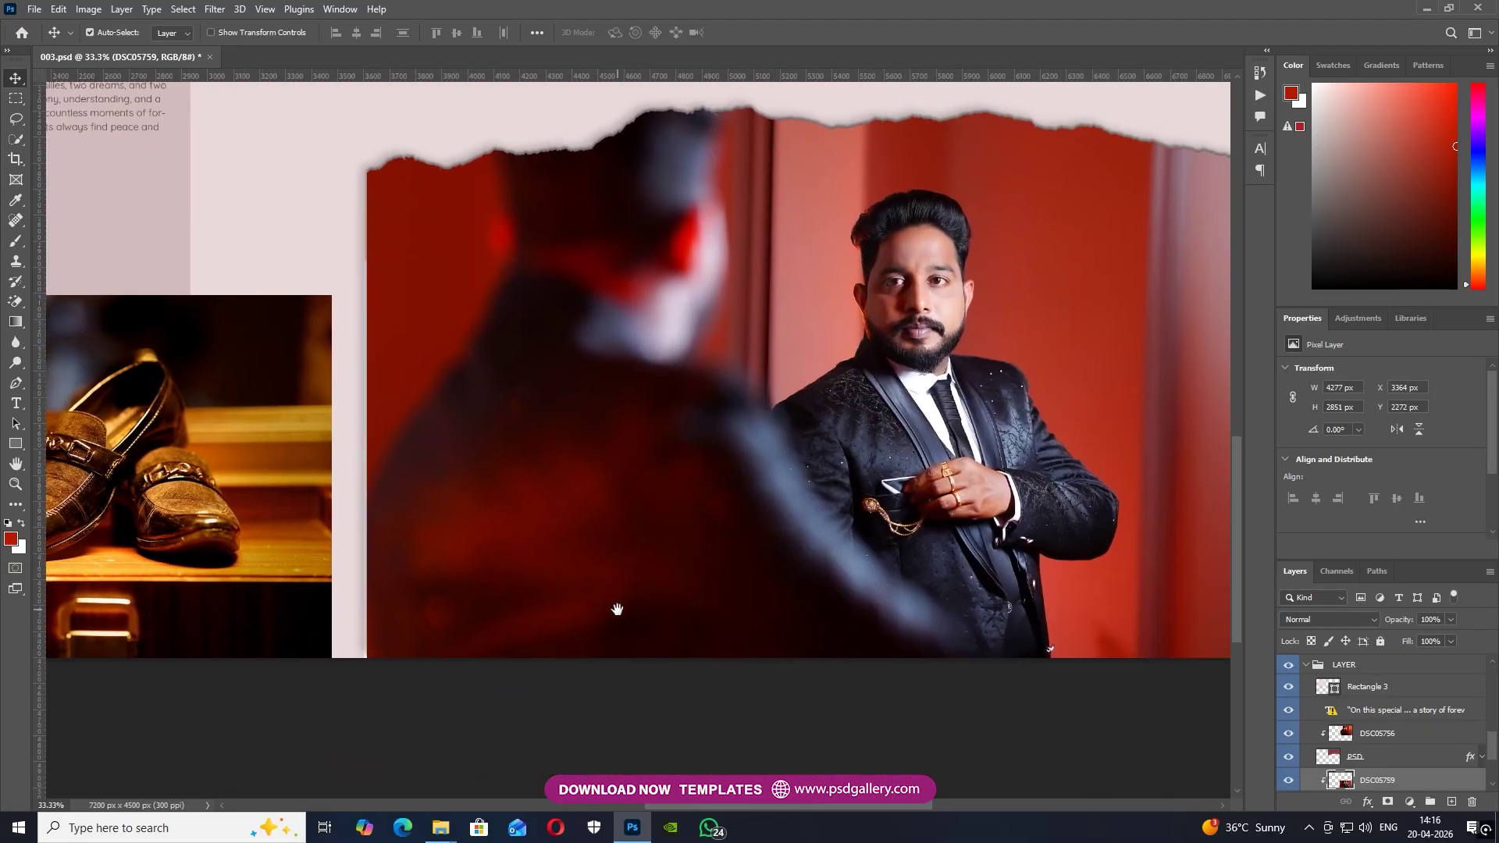
scroll(617, 609, "right", 3)
scroll(741, 703, "up", 3)
scroll(940, 788, "up", 5)
scroll(893, 638, "right", 1)
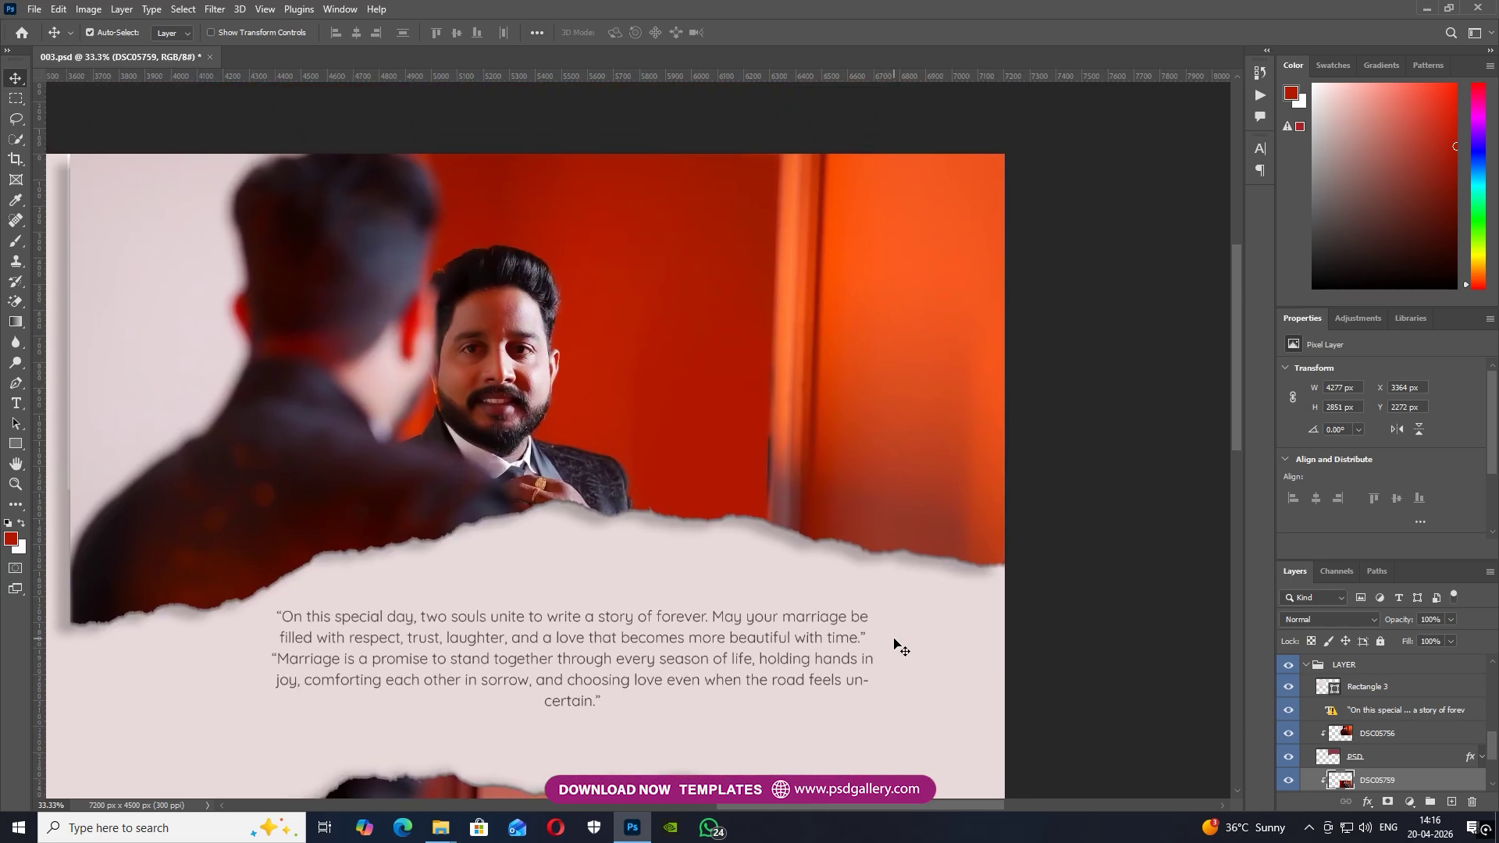